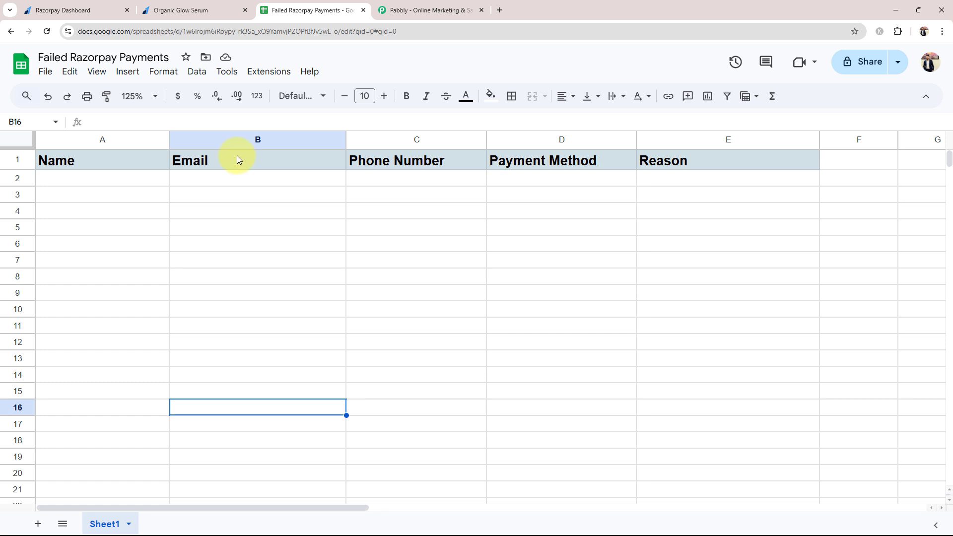
Walk through the Name, Email, Phone Number, Payment Method and Reason columns, then switch to the Razorpay dashboard
left_click(52, 180)
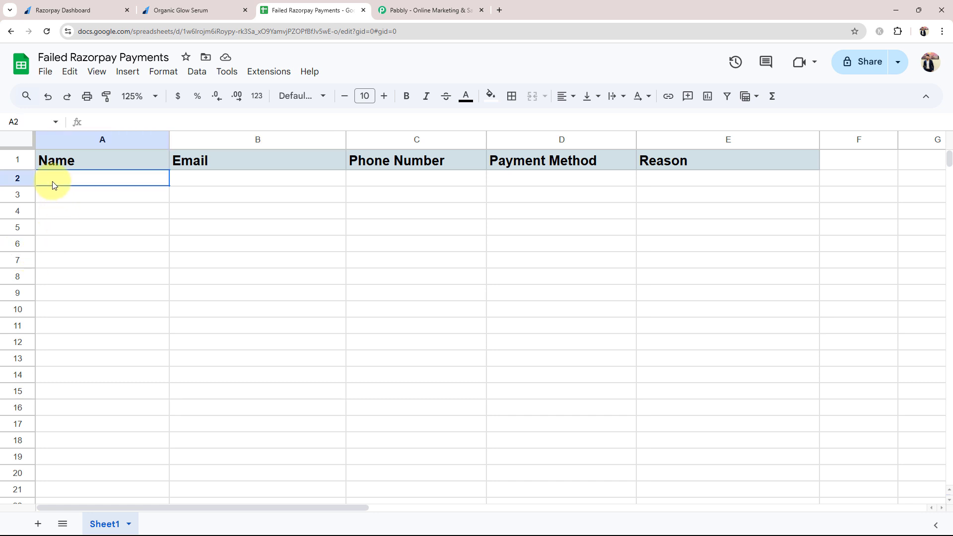
left_click(199, 181)
left_click(420, 181)
left_click(530, 194)
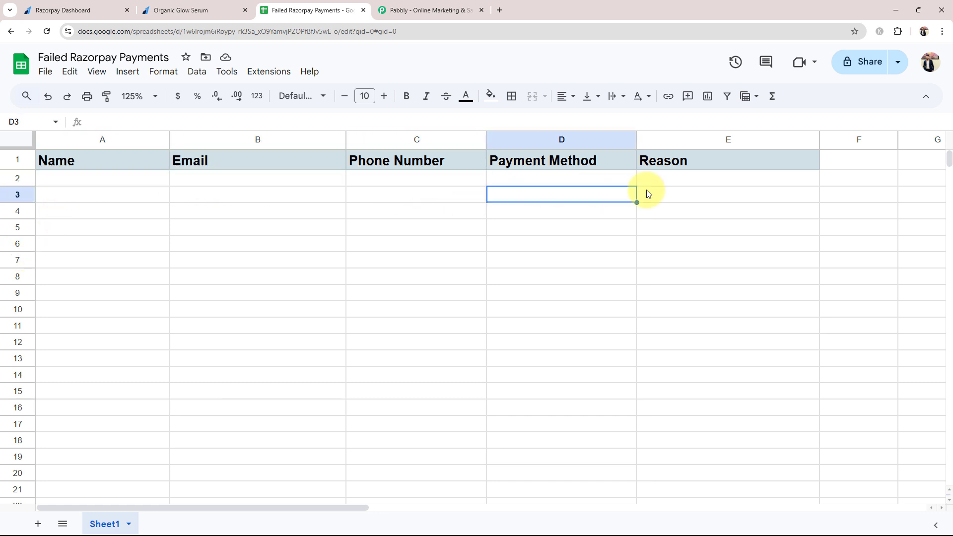
left_click(647, 194)
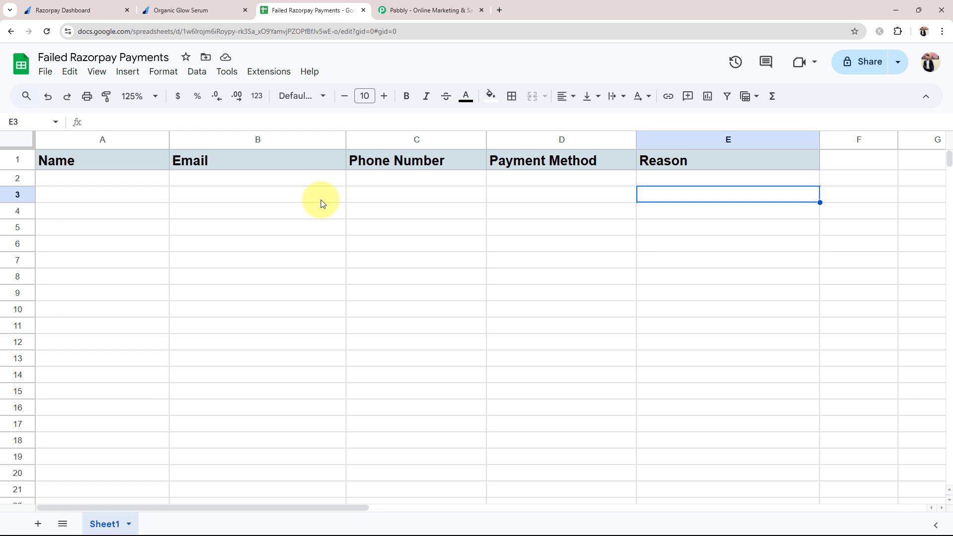
left_click(65, 10)
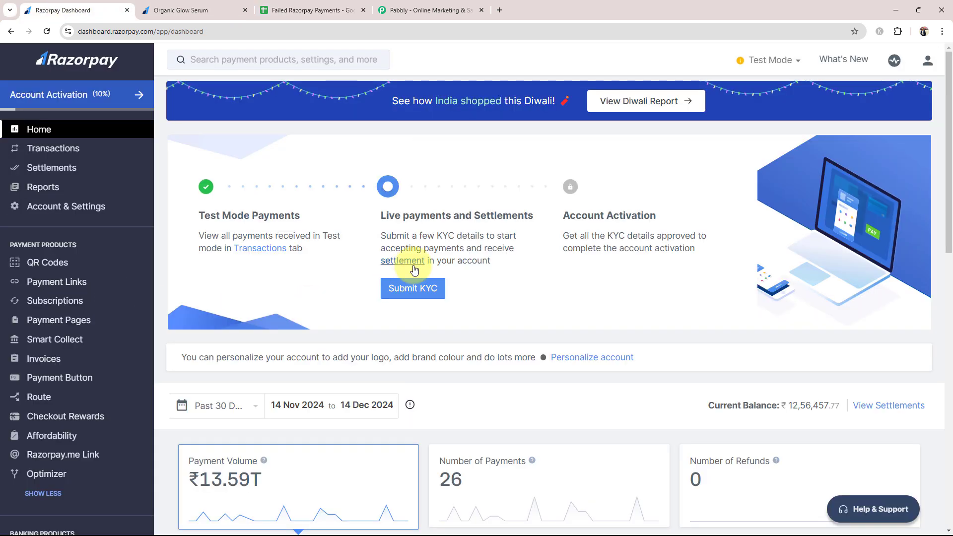
Switch to the pabbly.com browser tab
left_click(437, 10)
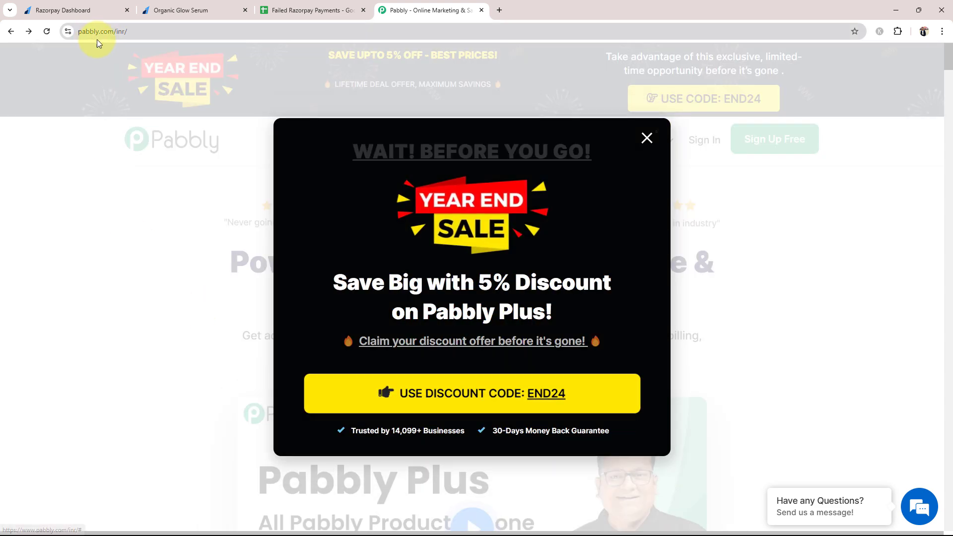
Dismiss the year-end sale popup, sign in, and launch Pabbly Connect from the apps list
left_click(646, 139)
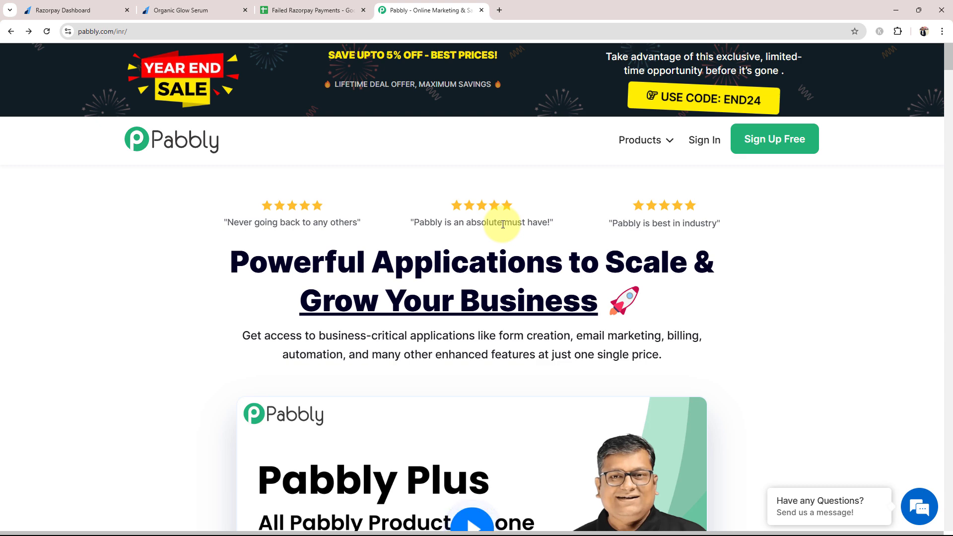
left_click(700, 139)
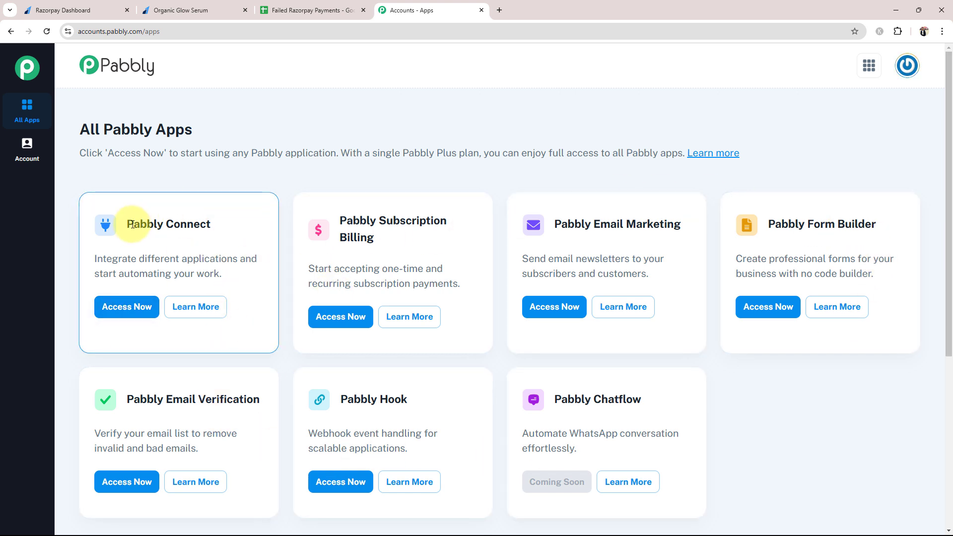
left_click_drag(128, 224, 211, 215)
left_click(101, 302)
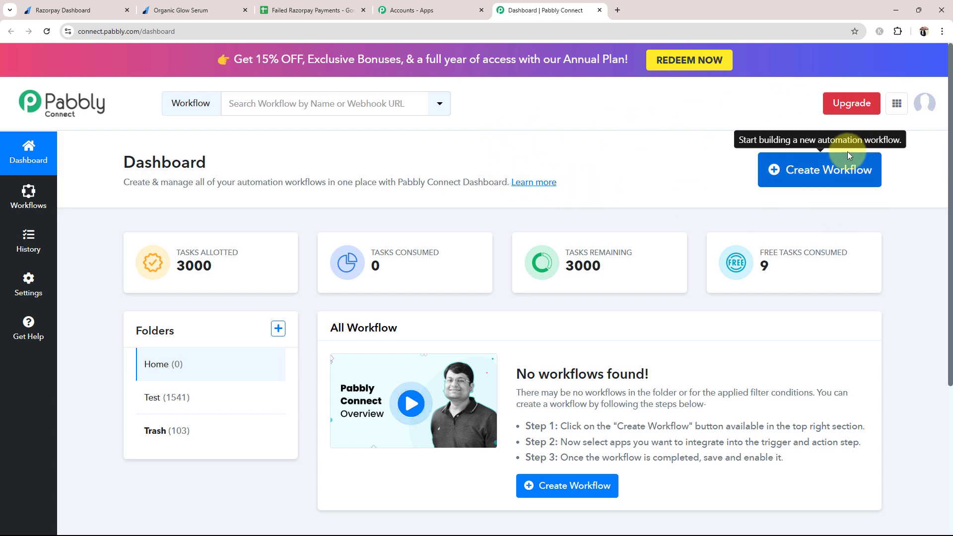
Create workflow 'Add Failed Razorpay Payment Detail in Google Sheets Automatically' in the Home folder
left_click(824, 174)
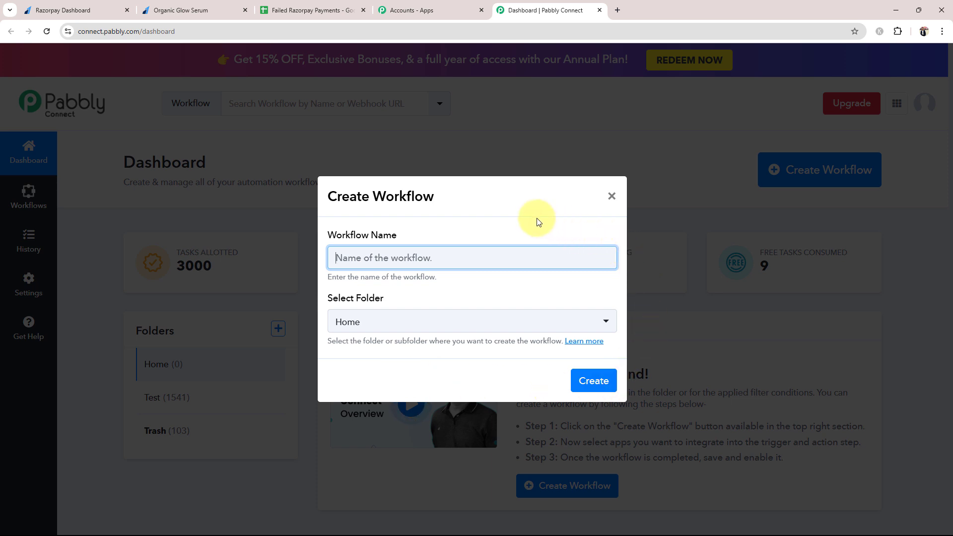
type("Failed Razorpay Payment Detail in Google Sheets Automatically")
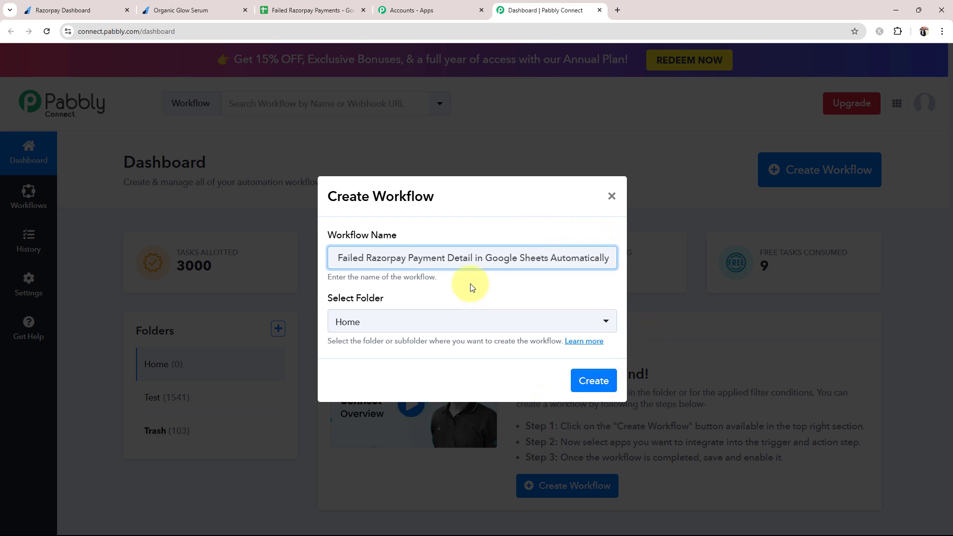
key("Home")
type("Add")
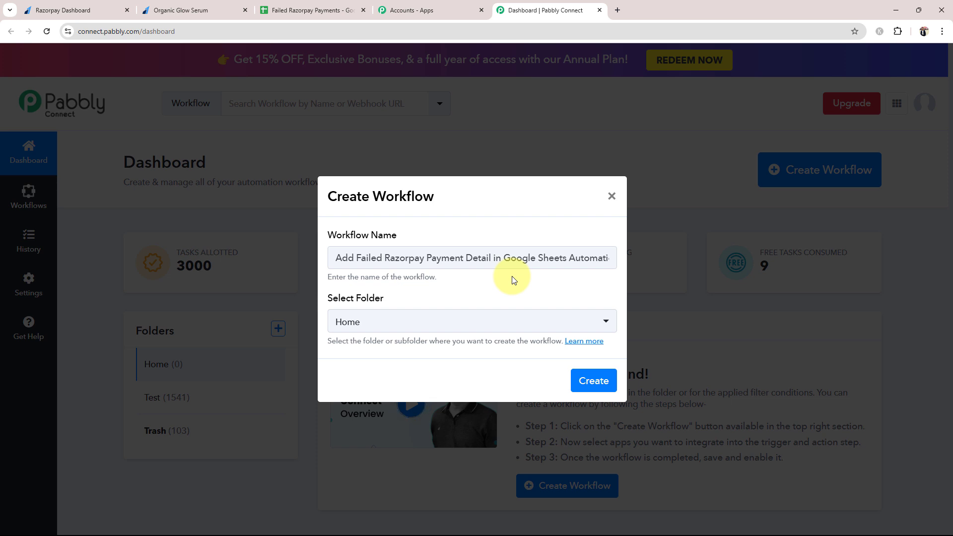
left_click(436, 322)
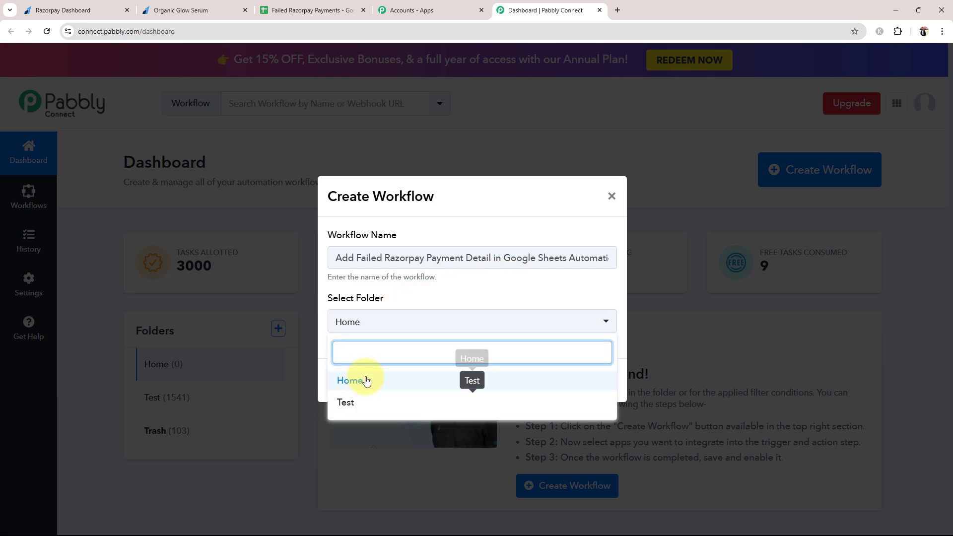
left_click(358, 380)
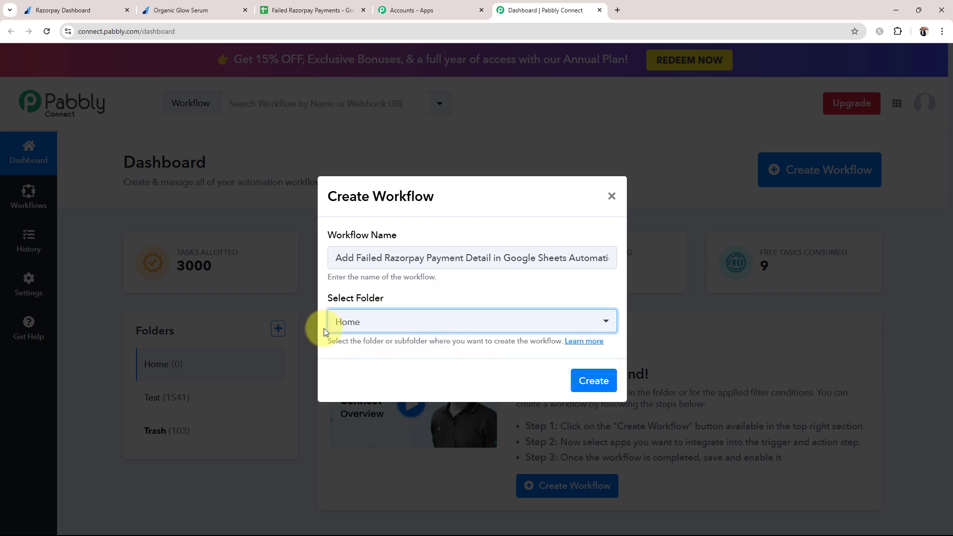
left_click(594, 381)
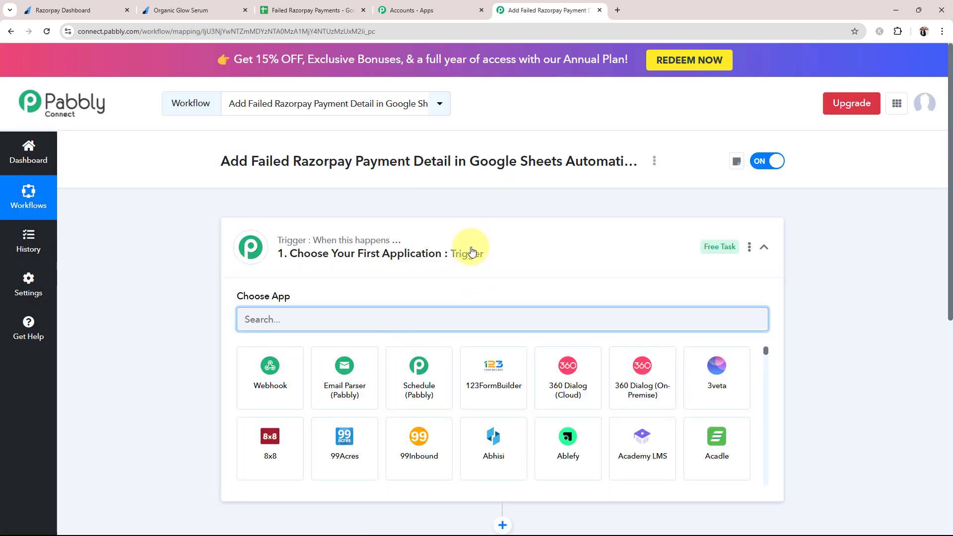
Collapse the trigger step's Choose App panel
left_click(475, 250)
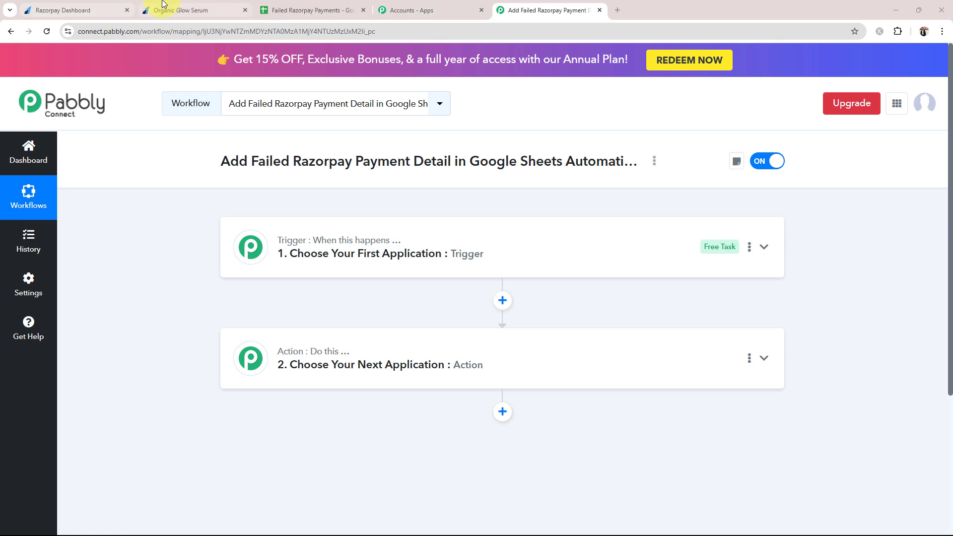
left_click(167, 9)
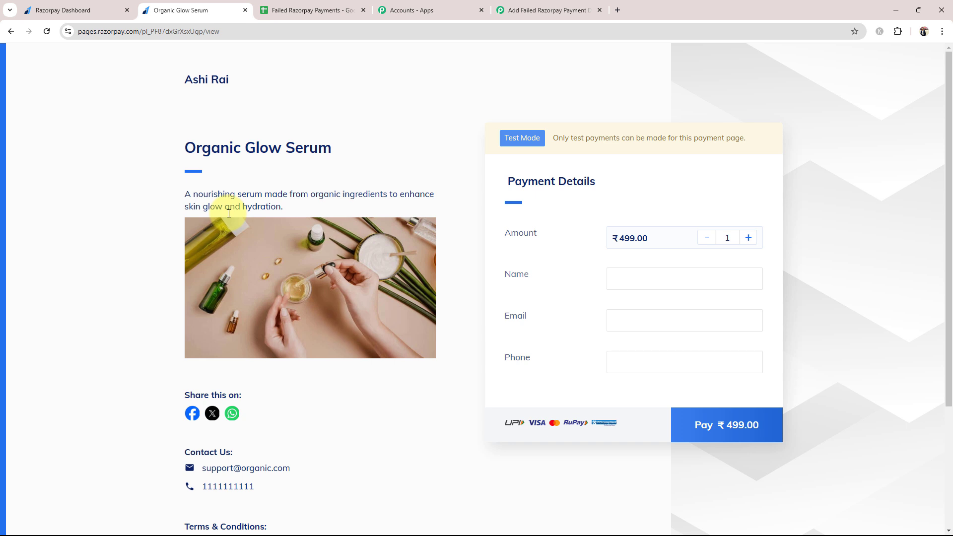
left_click(325, 14)
left_click(122, 185)
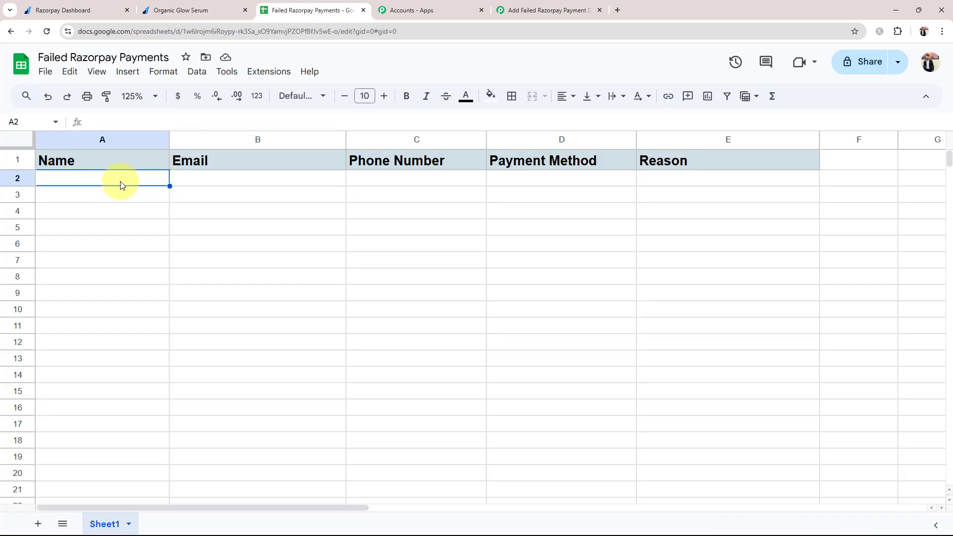
left_click(223, 178)
left_click(428, 180)
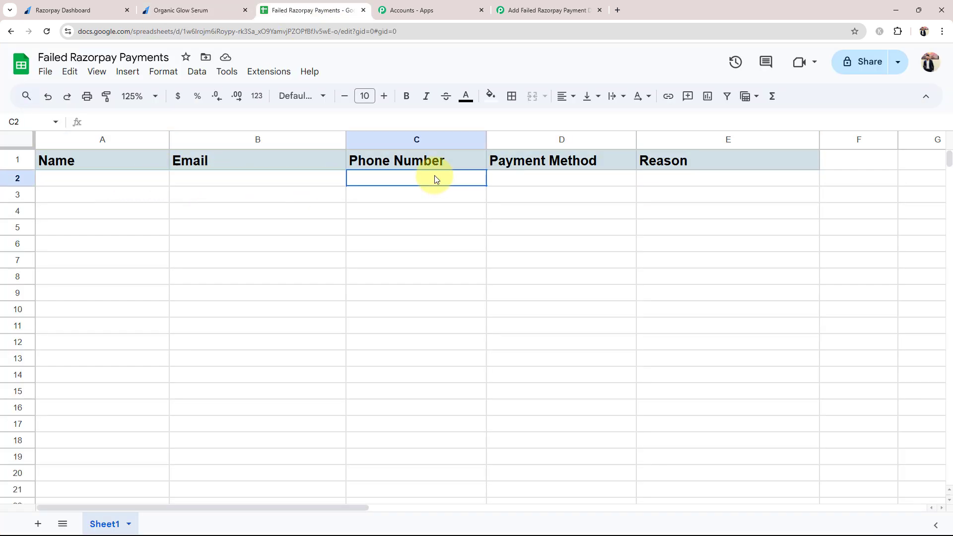
left_click(564, 191)
left_click(653, 183)
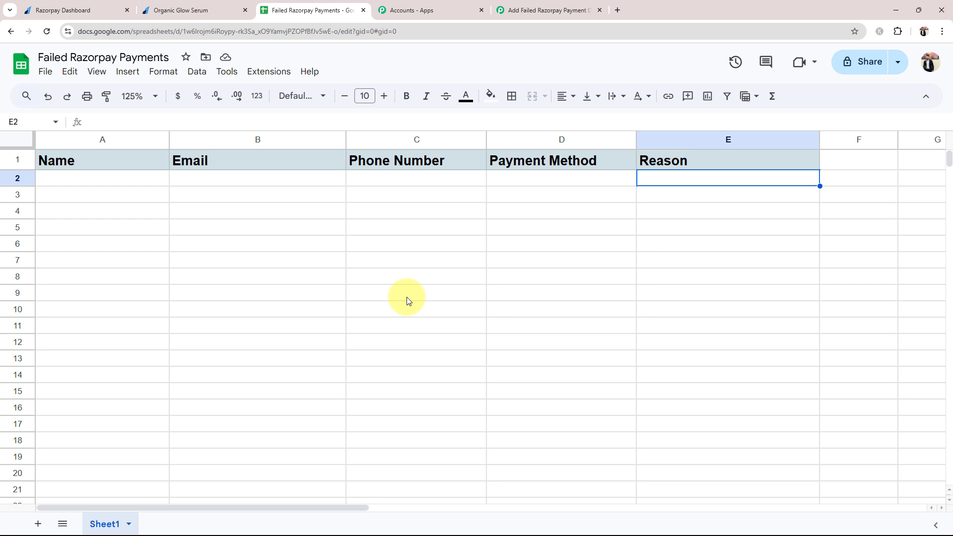
left_click(541, 10)
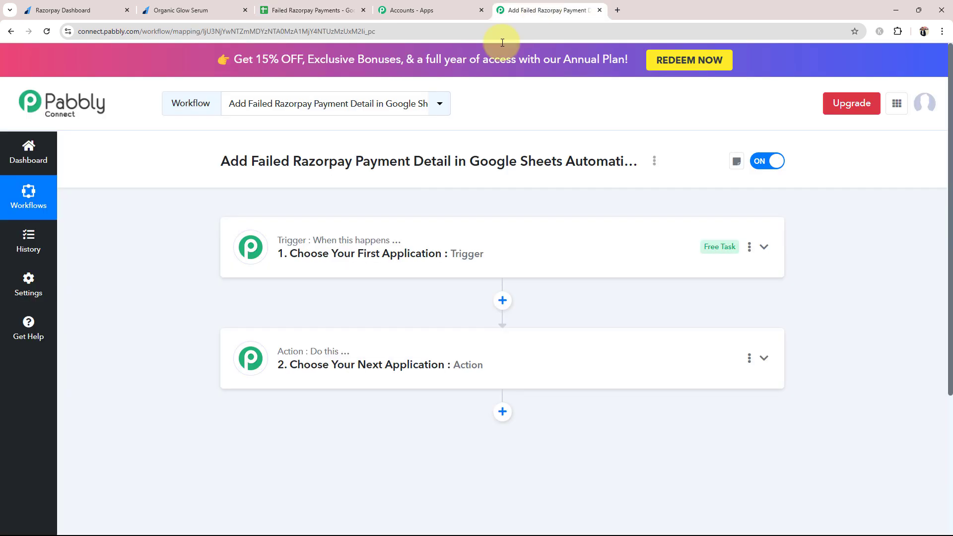
Set the trigger app to Razorpay with the Payment Failed event, then collapse the step
left_click(297, 253)
left_click(270, 322)
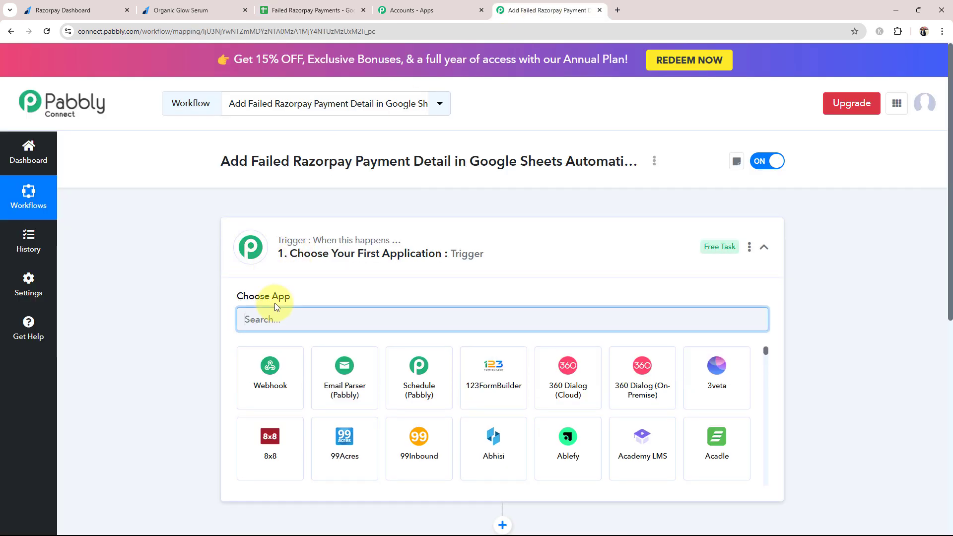
type("Razor")
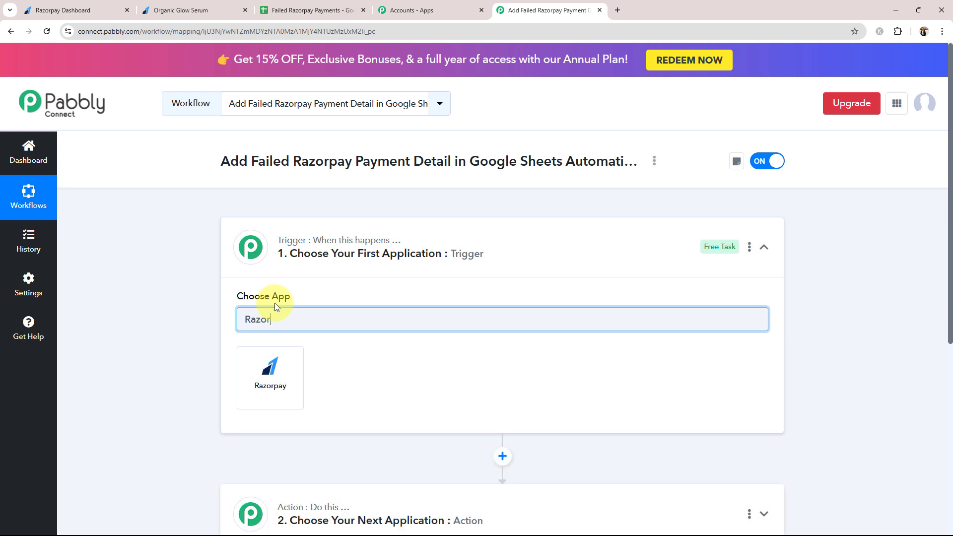
left_click(276, 369)
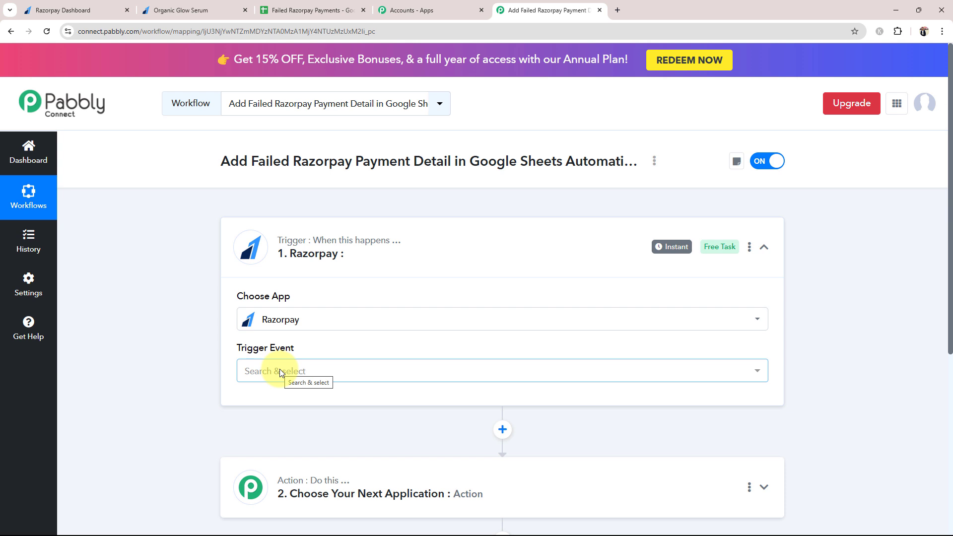
left_click(280, 371)
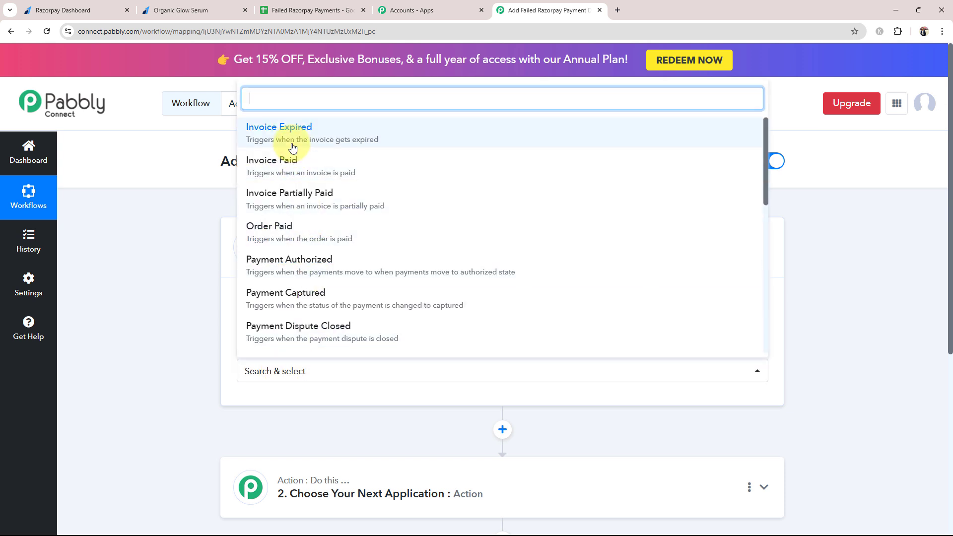
scroll(308, 255, "down", 4)
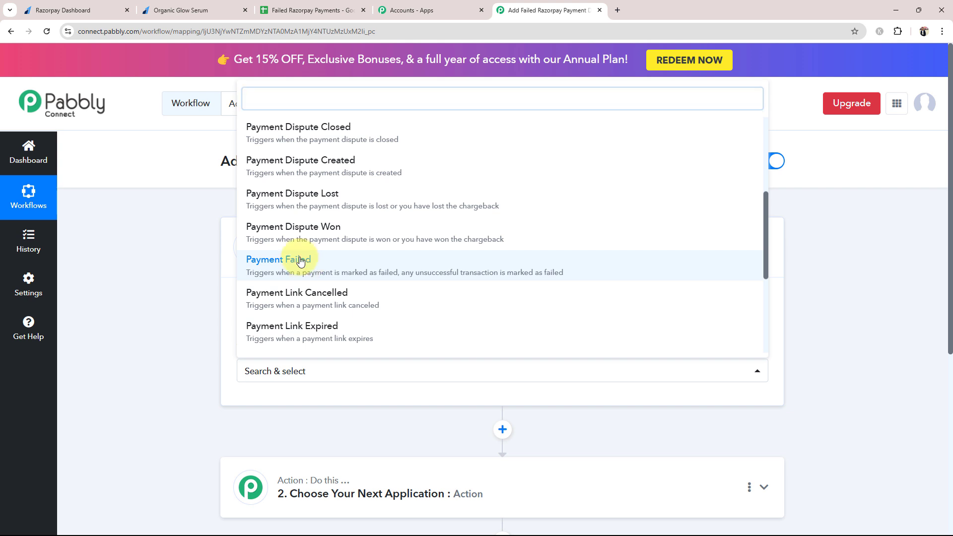
left_click(300, 261)
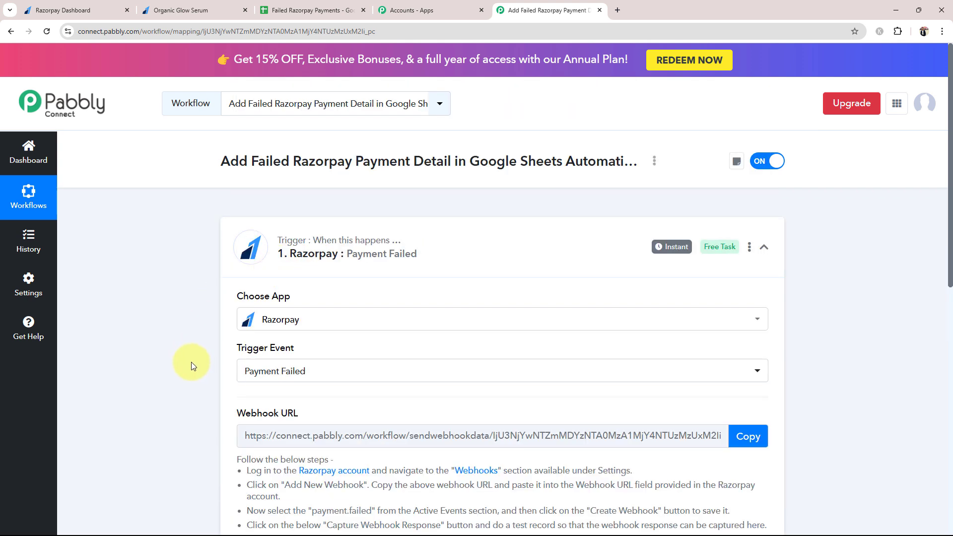
left_click(455, 250)
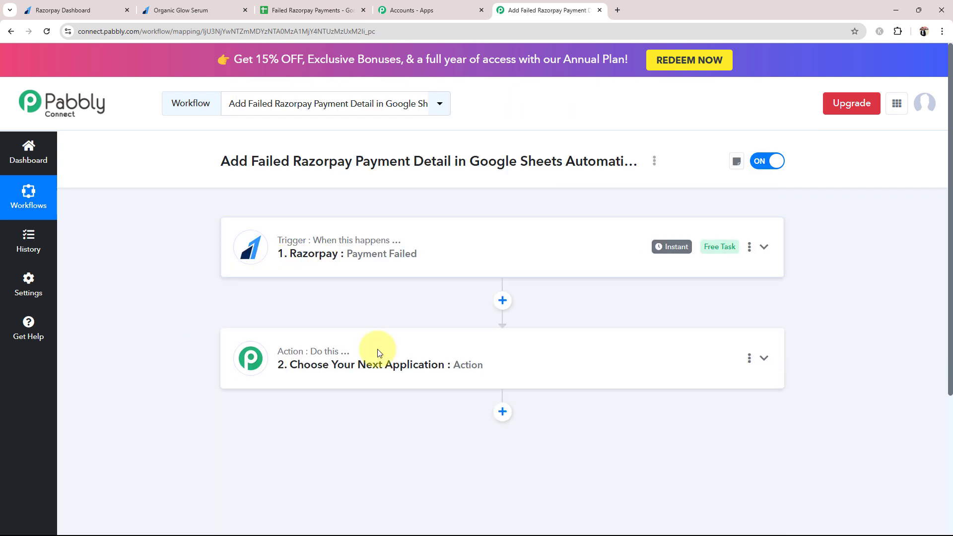
Set the action app to Google Sheets with the Add New Row event, then collapse it
left_click(305, 376)
left_click(260, 248)
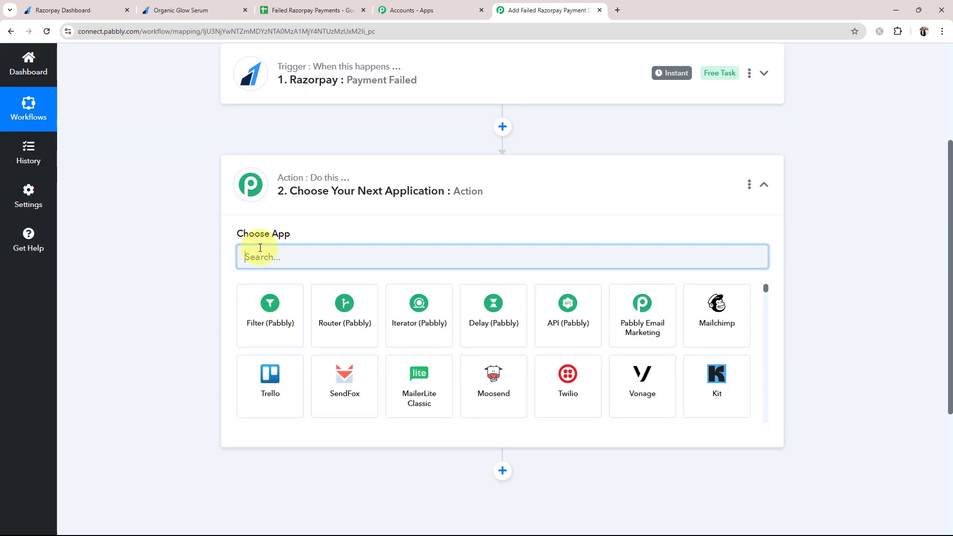
type("Google")
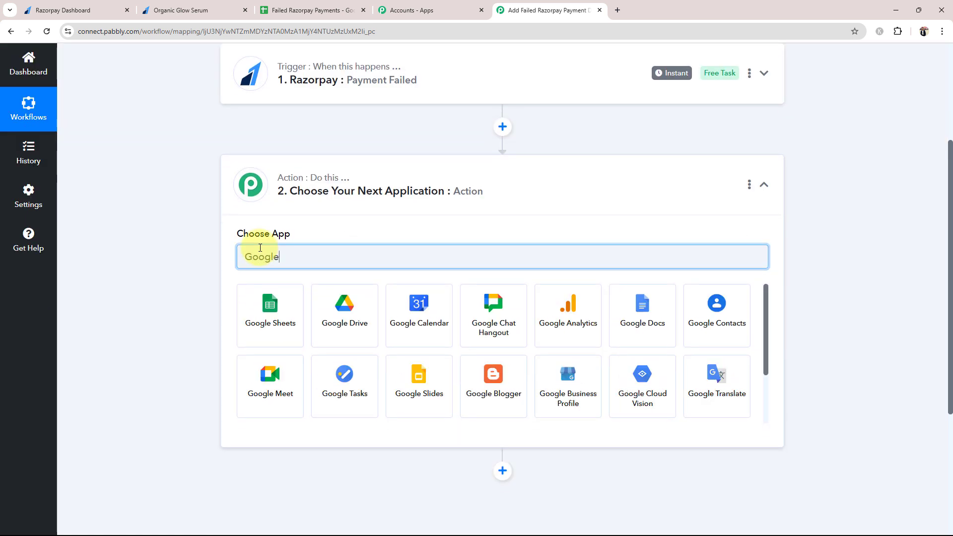
left_click(262, 309)
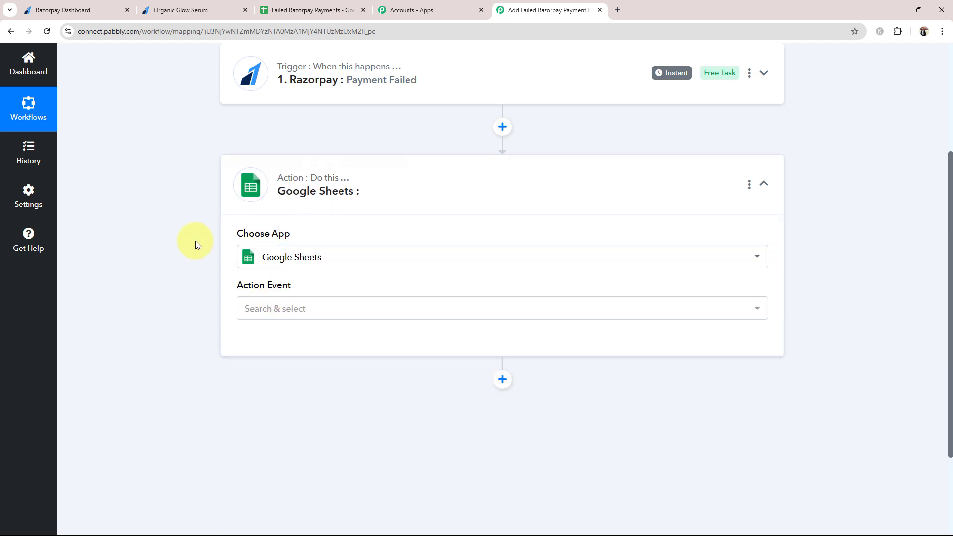
left_click(287, 311)
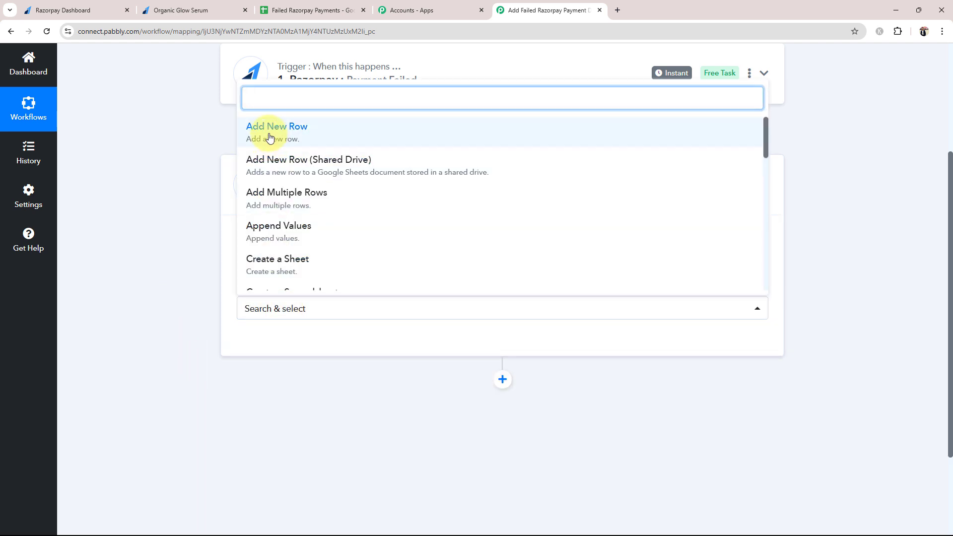
left_click(251, 127)
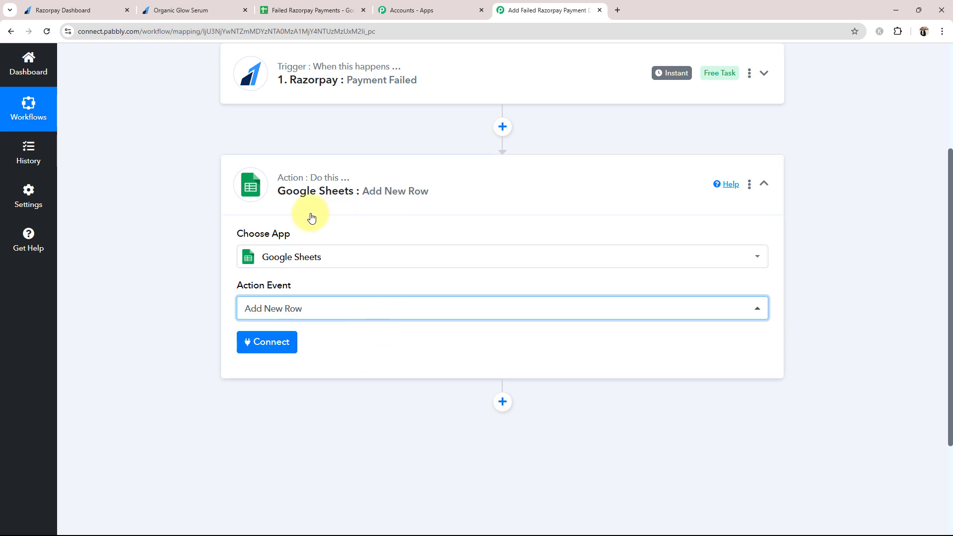
left_click(320, 182)
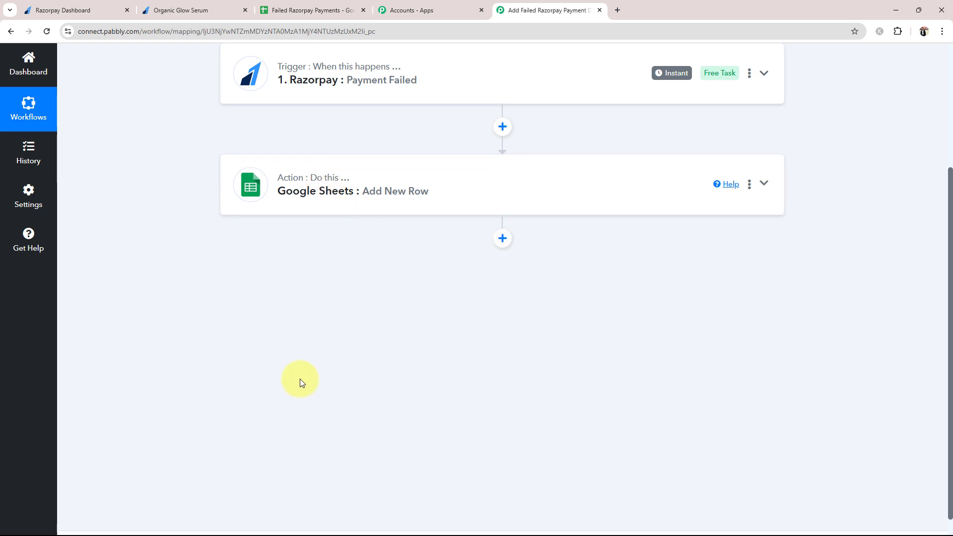
scroll(275, 373, "up", 3)
Expand the Razorpay Payment Failed trigger to reveal its Webhook URL
scroll(326, 356, "up", 1)
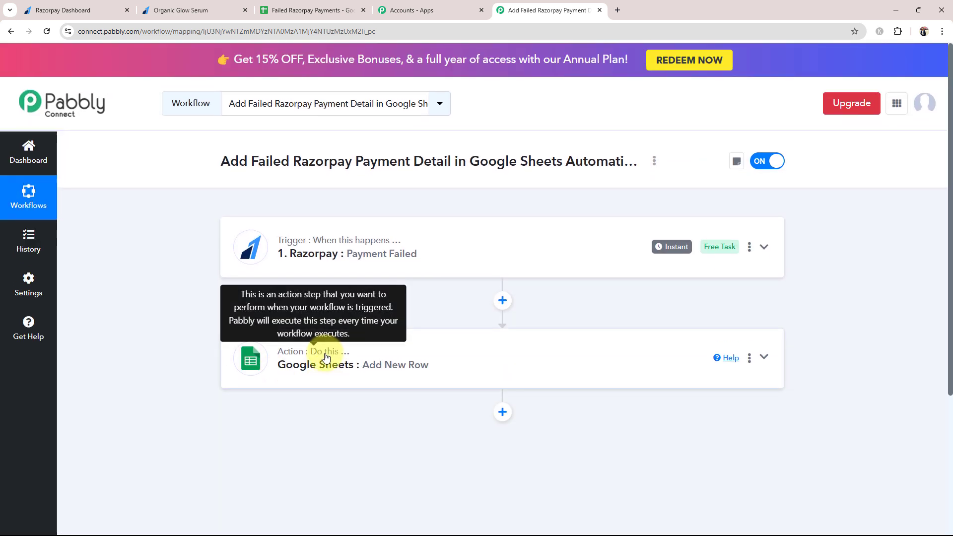
mouse_move(317, 242)
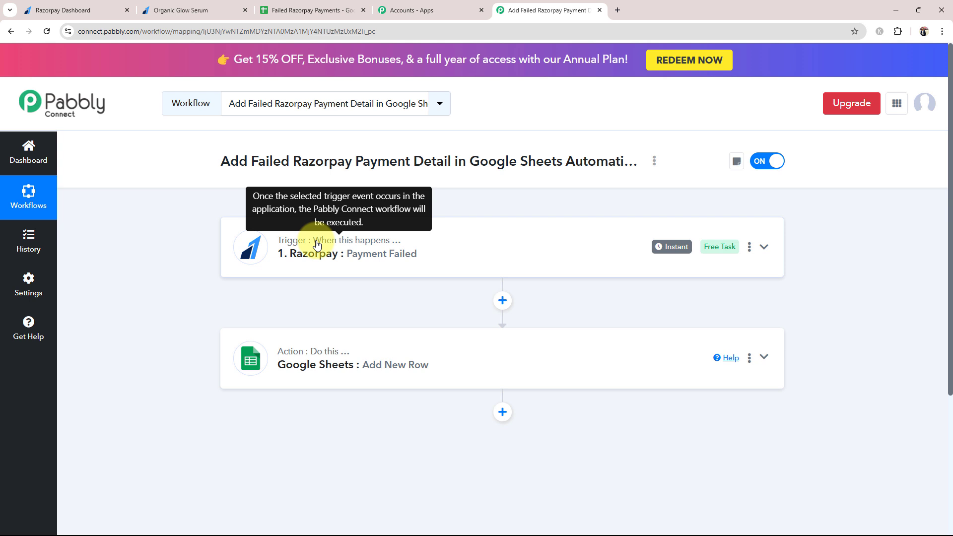
left_click(317, 244)
scroll(187, 323, "down", 3)
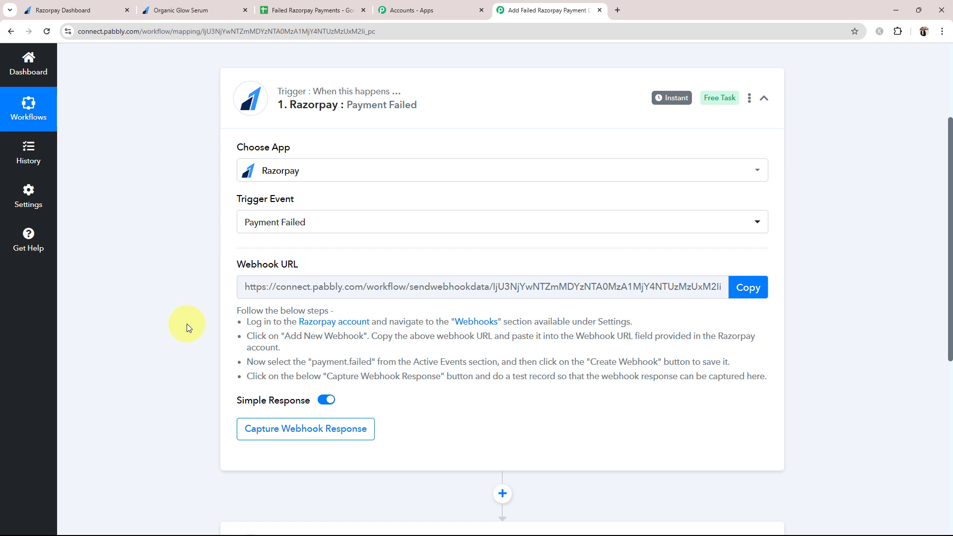
left_click_drag(237, 265, 304, 267)
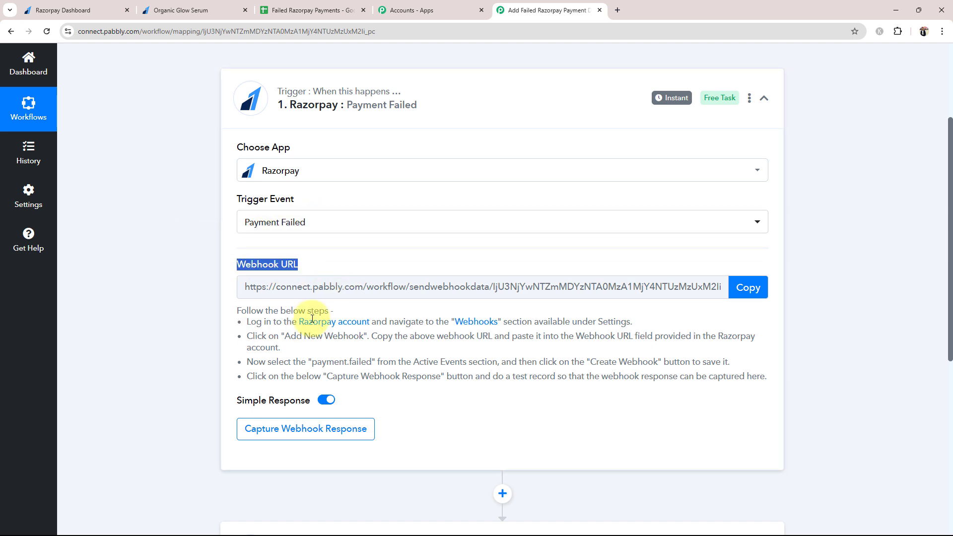
left_click(124, 368)
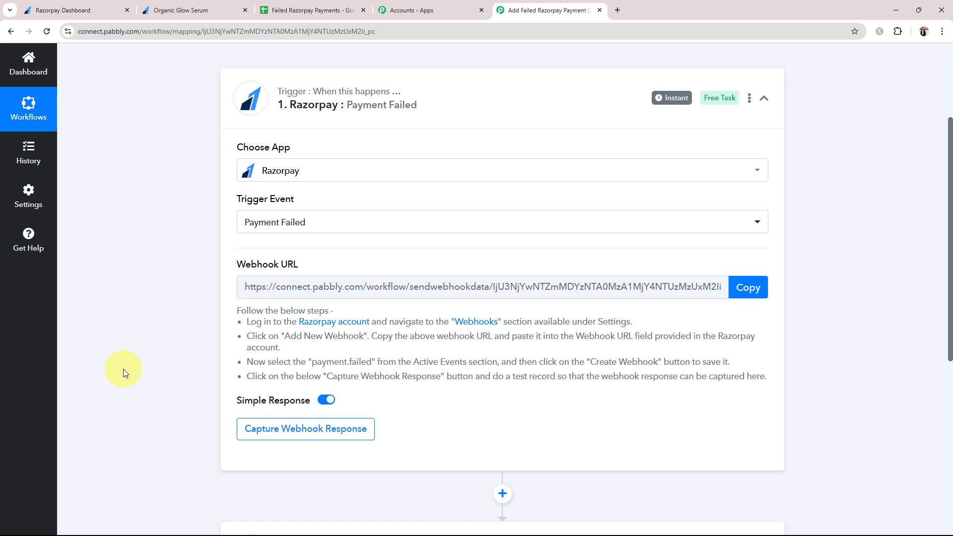
Glance at the Razorpay dashboard, then copy the trigger's webhook URL
left_click(107, 10)
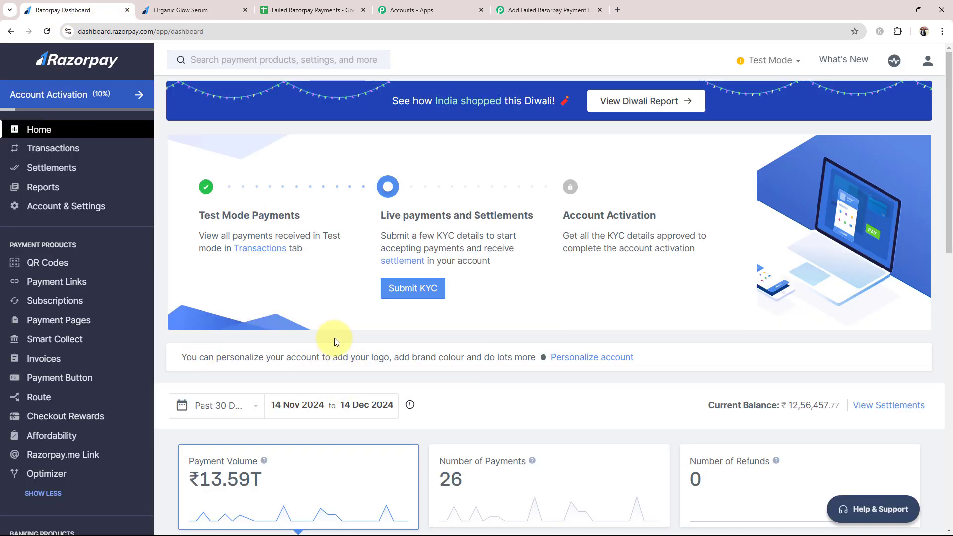
left_click(546, 10)
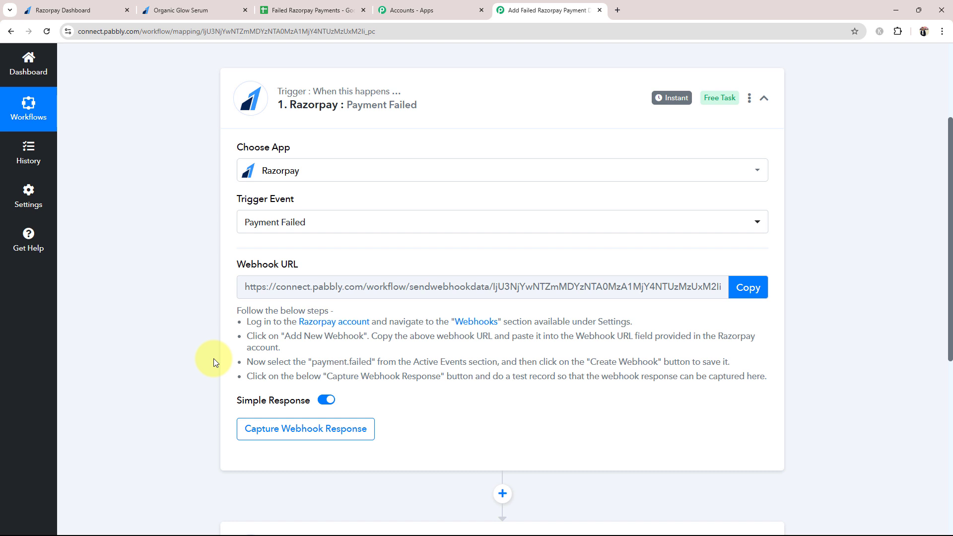
left_click(761, 289)
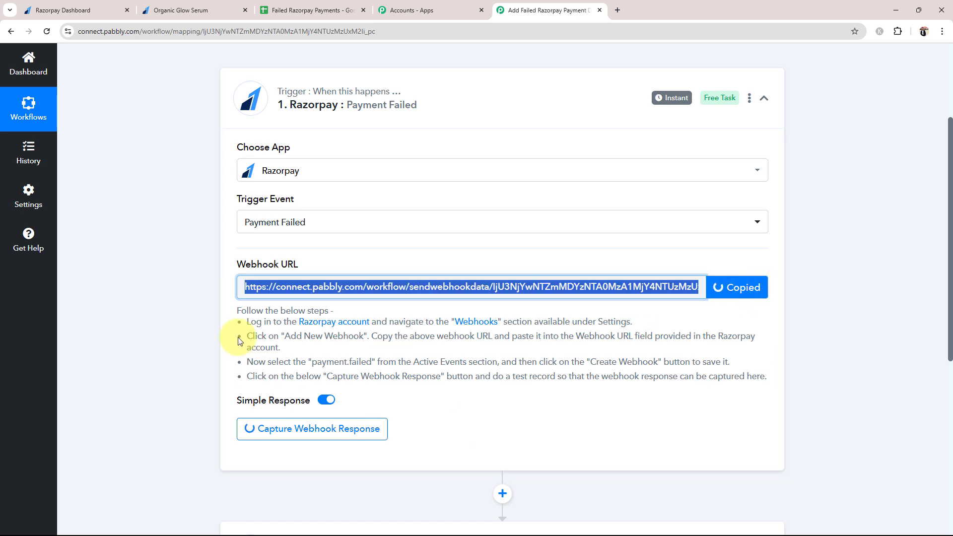
In the Razorpay dashboard, open Account & Settings, then the Webhooks page
left_click_drag(244, 321, 690, 378)
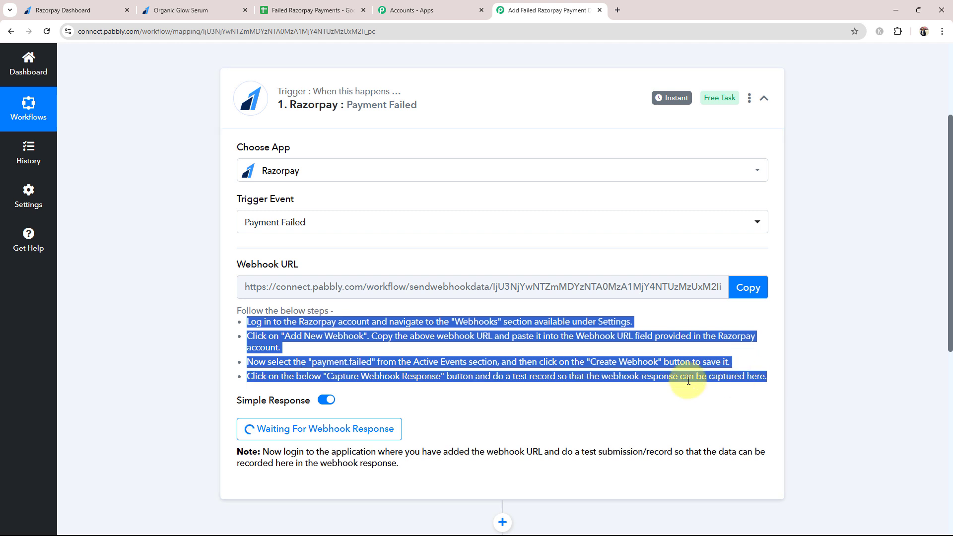
left_click(615, 403)
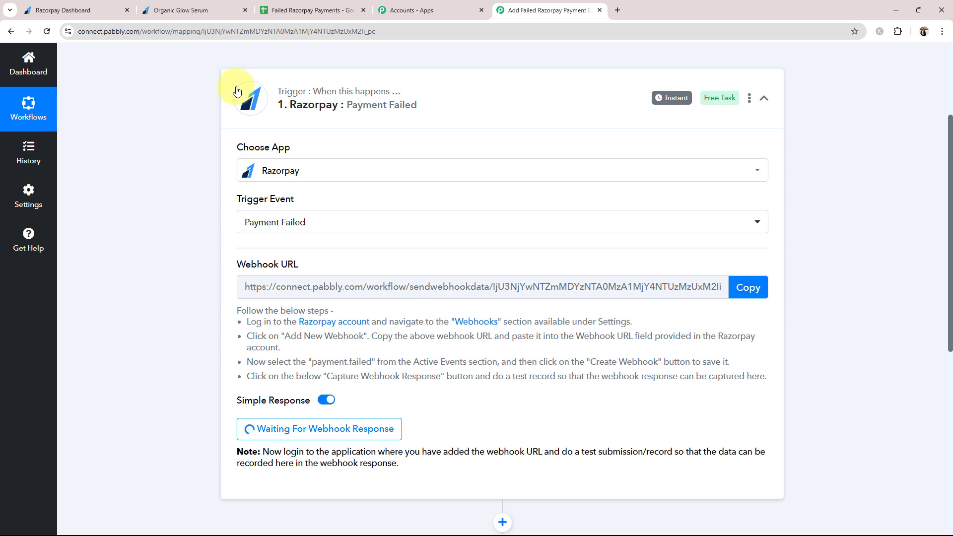
left_click(85, 9)
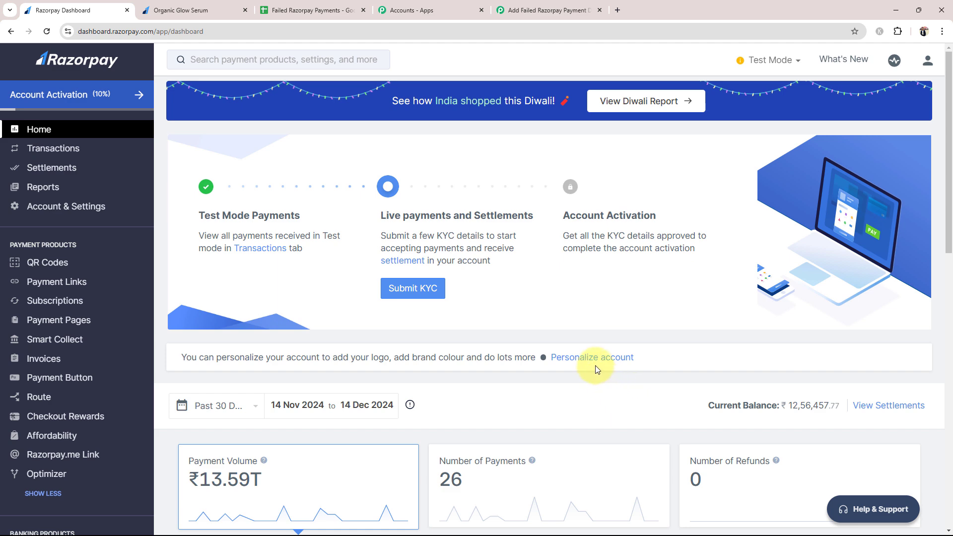
left_click(50, 206)
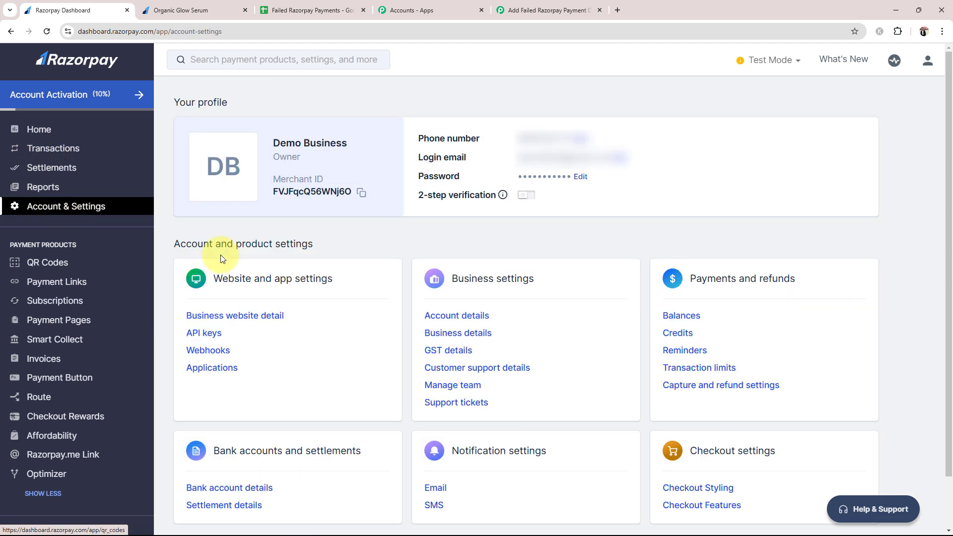
left_click(209, 351)
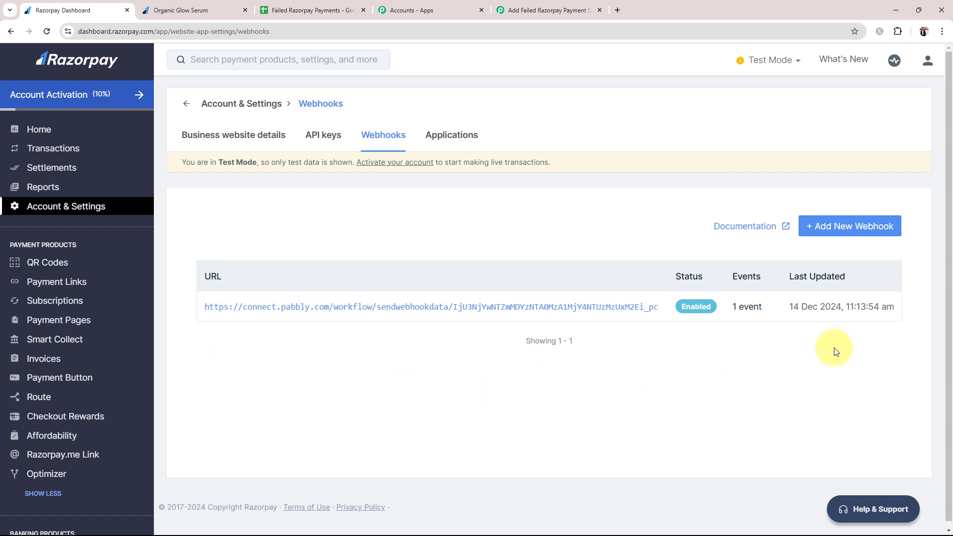
Start a new Razorpay webhook and paste in the Pabbly webhook URL
left_click(833, 226)
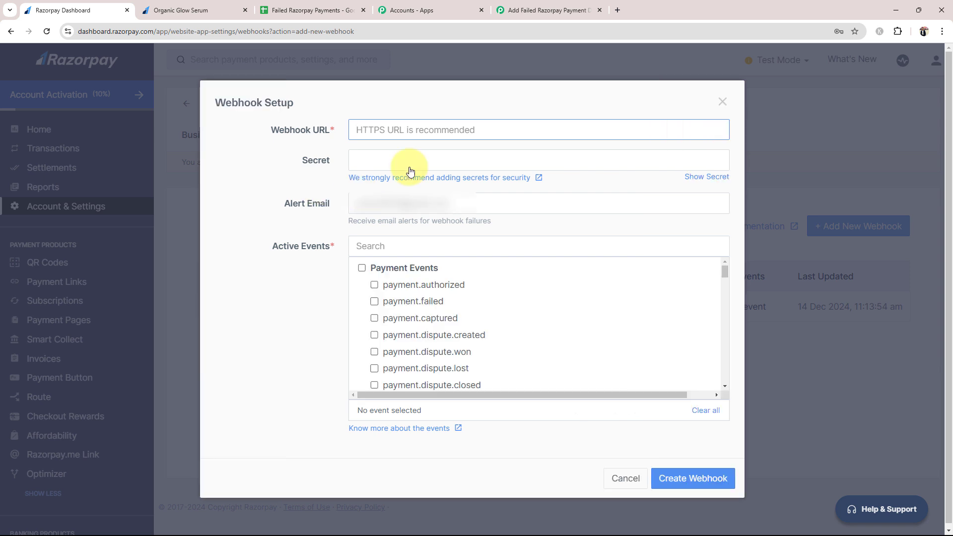
left_click(566, 10)
left_click(748, 288)
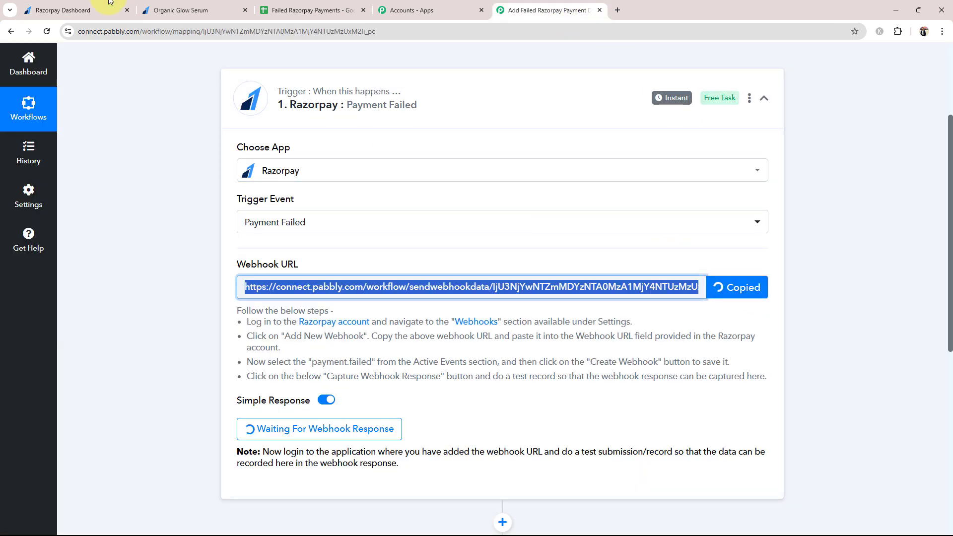
left_click(62, 10)
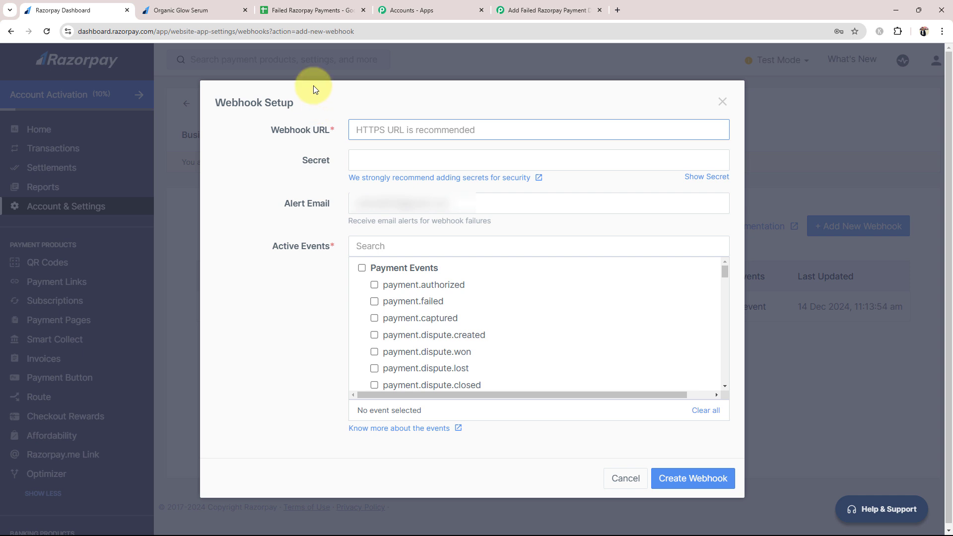
key("ctrl+v")
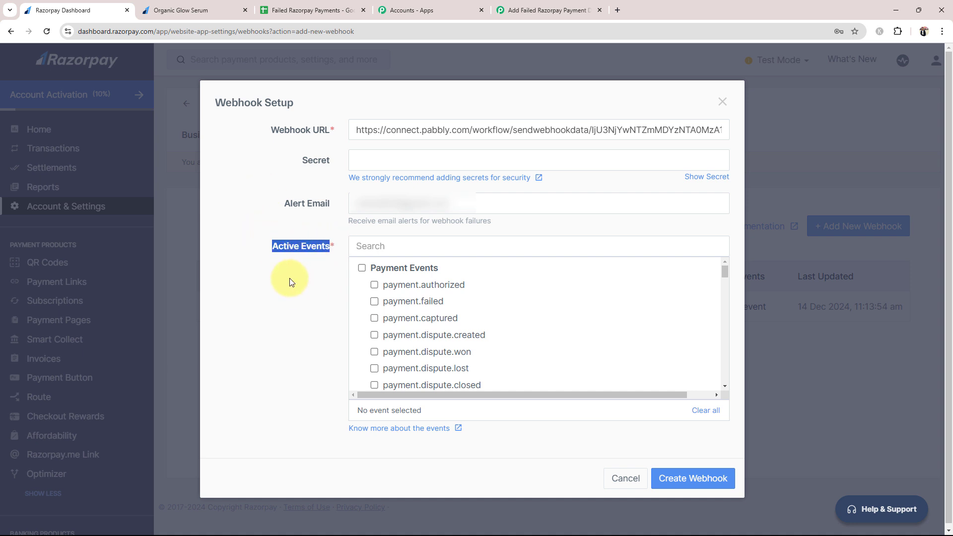
Subscribe the webhook to payment.failed events and save it
left_click(306, 316)
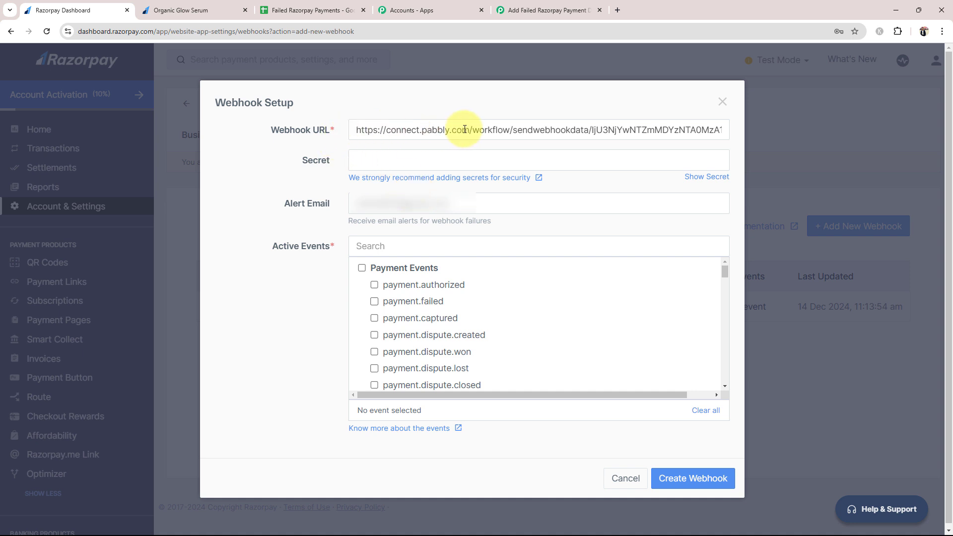
left_click(546, 11)
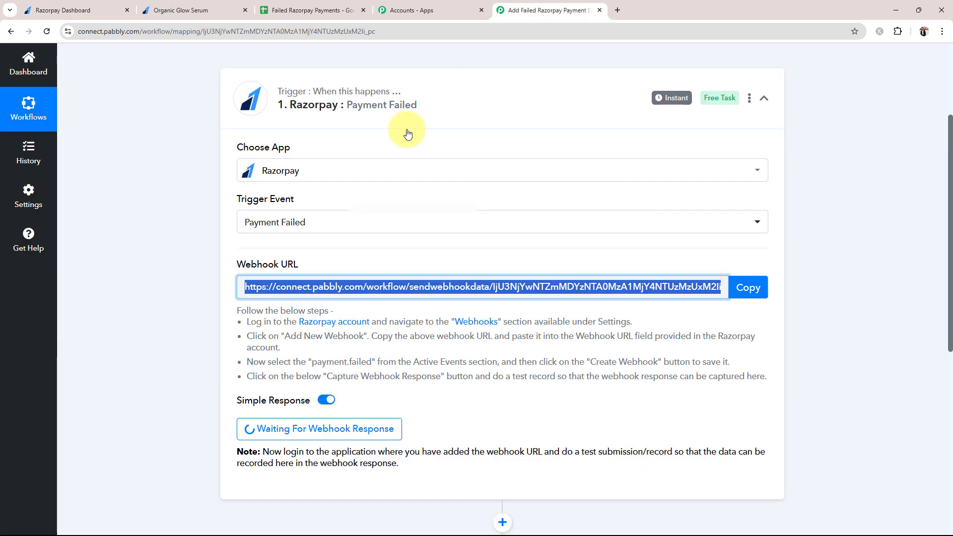
left_click(108, 6)
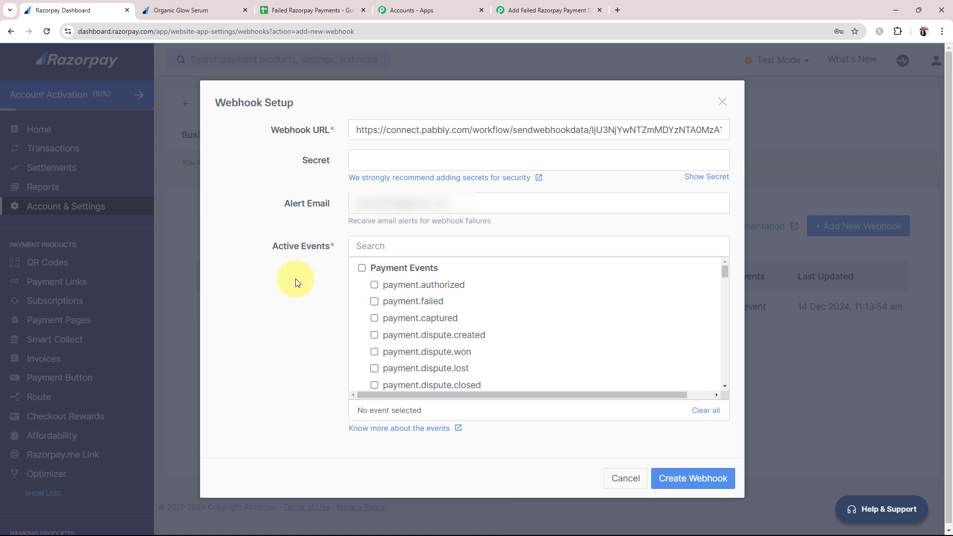
left_click(374, 302)
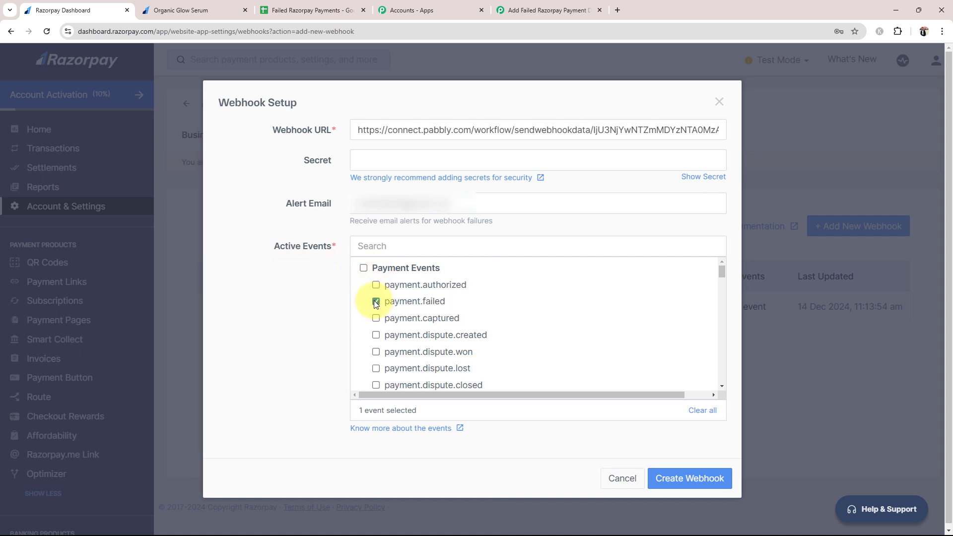
scroll(425, 336, "down", 5)
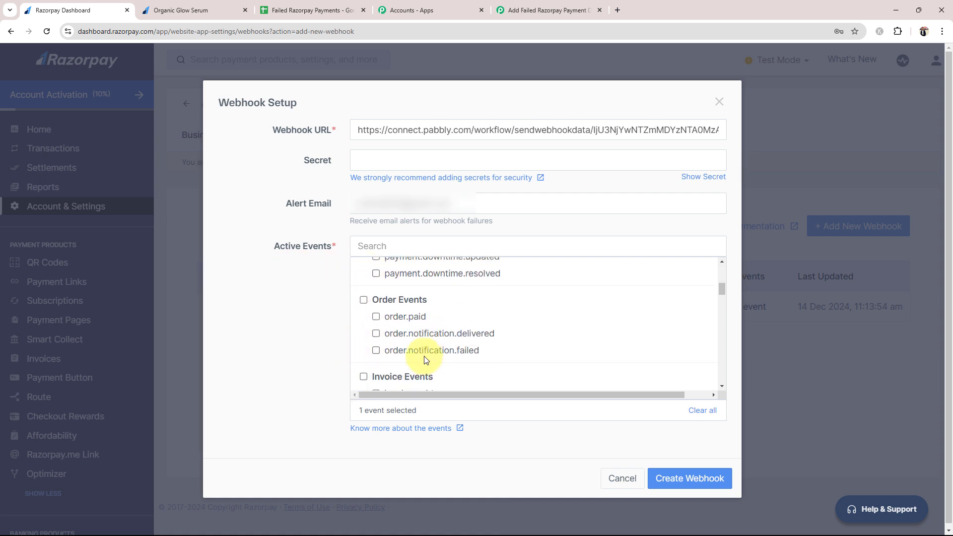
scroll(425, 358, "up", 5)
left_click(673, 479)
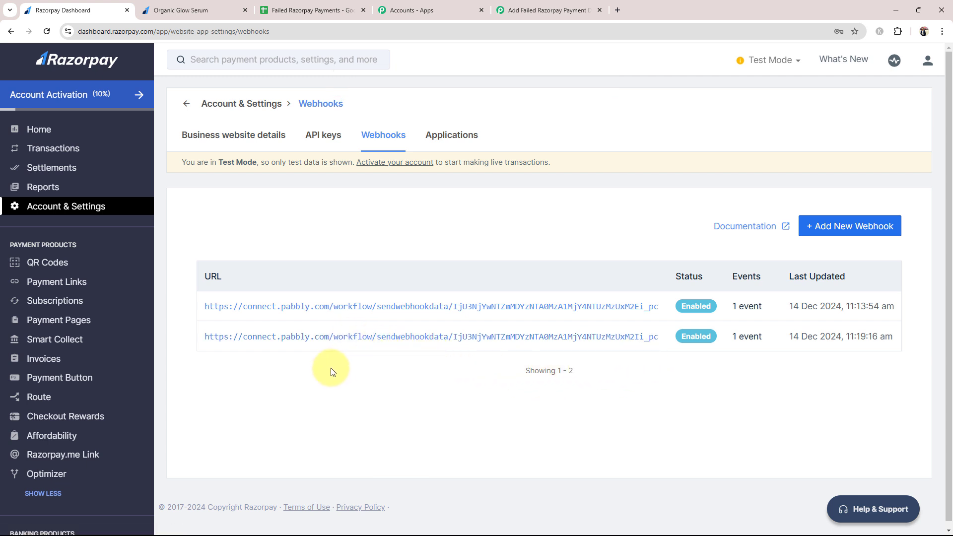
Check that the Pabbly trigger is still waiting, then open Razorpay's Payment Pages list
left_click(573, 6)
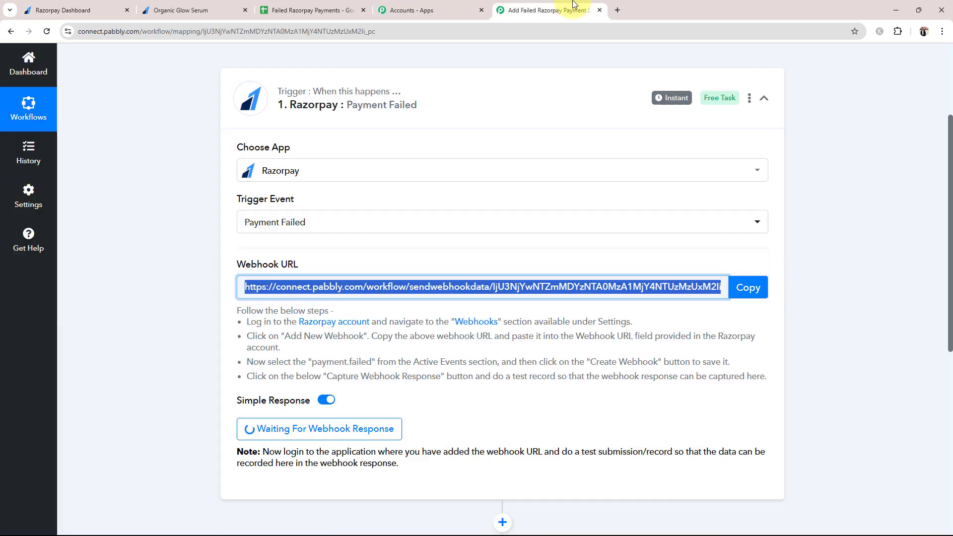
left_click(194, 326)
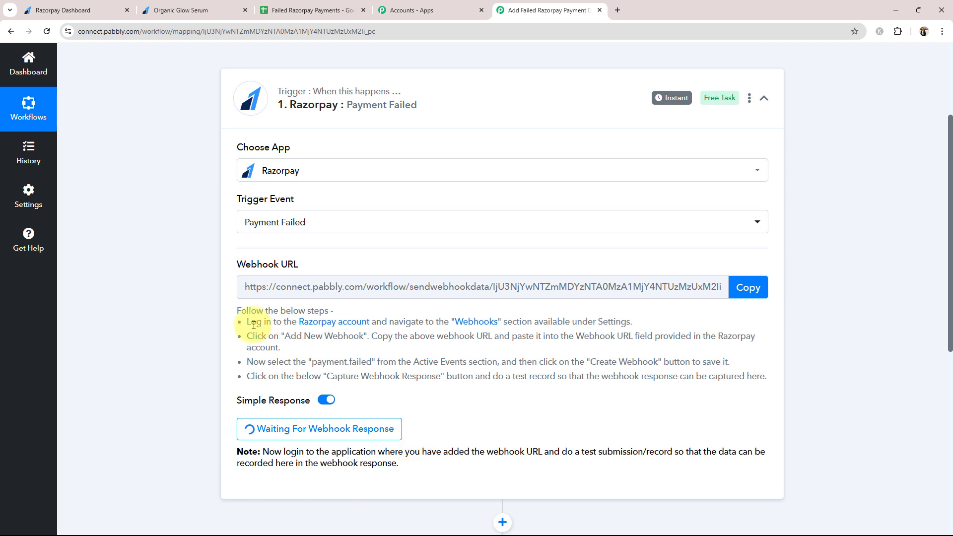
left_click(75, 9)
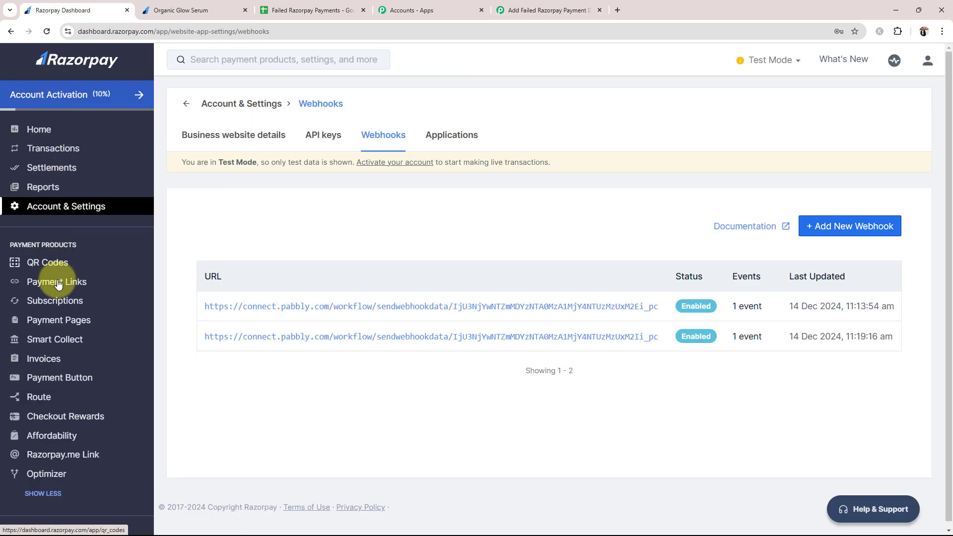
left_click(50, 320)
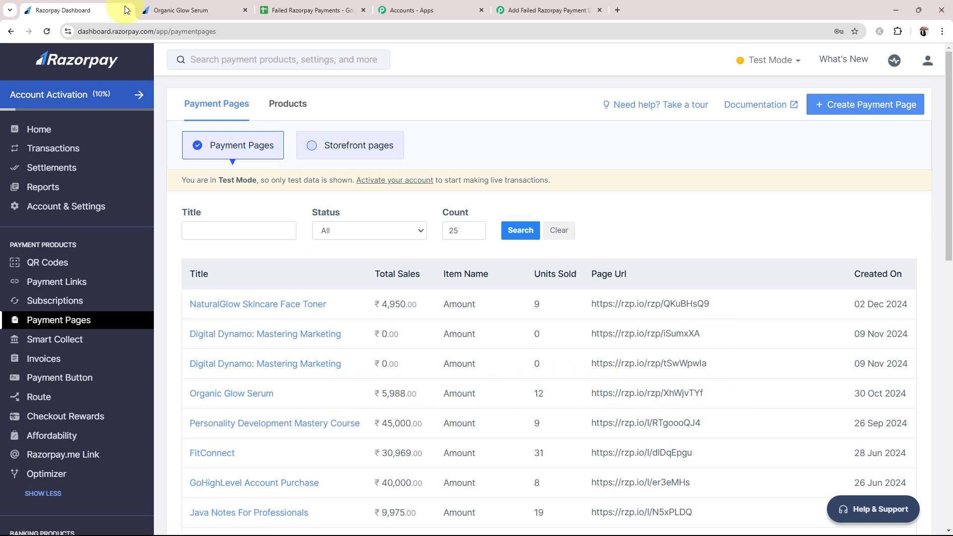
Open the Organic Glow Serum payment page after checking that the workflow is still awaiting the webhook
left_click(150, 6)
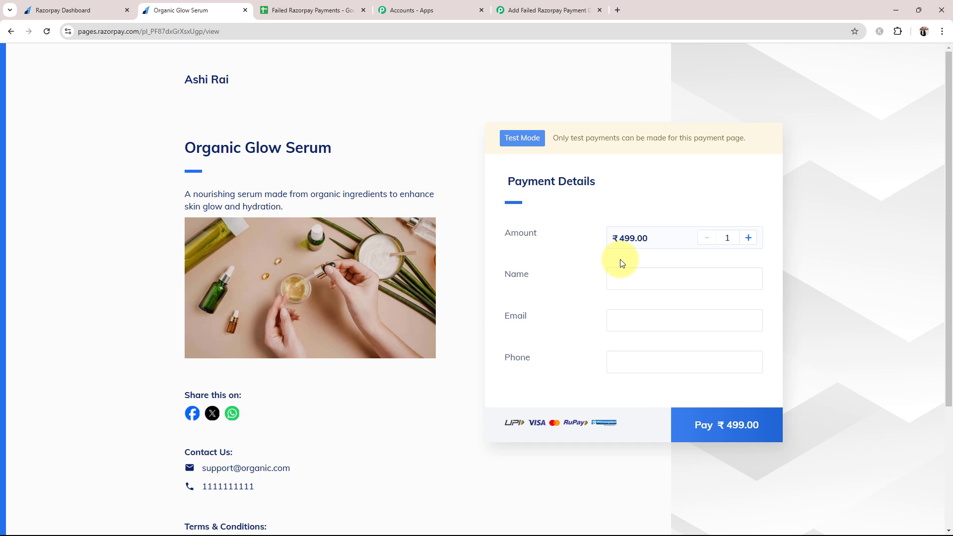
left_click(541, 10)
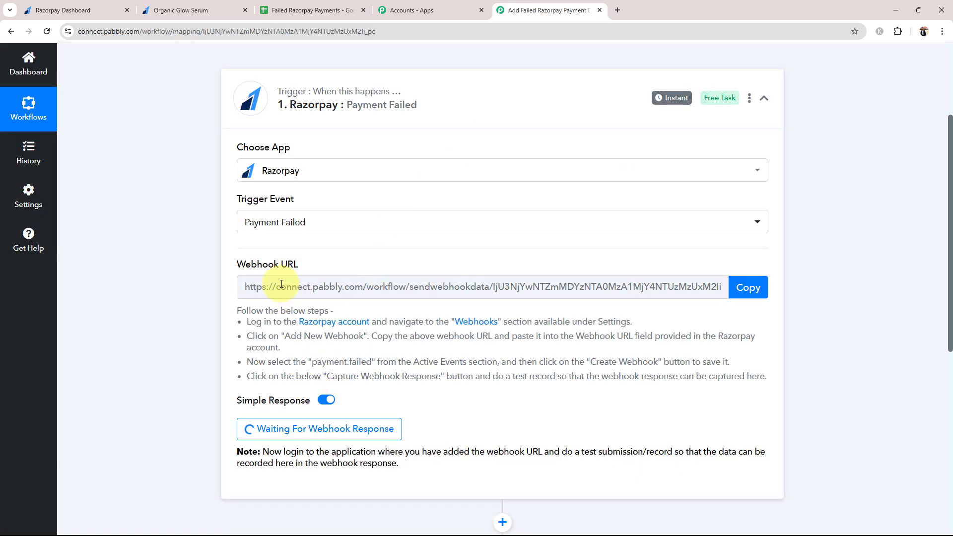
left_click(176, 10)
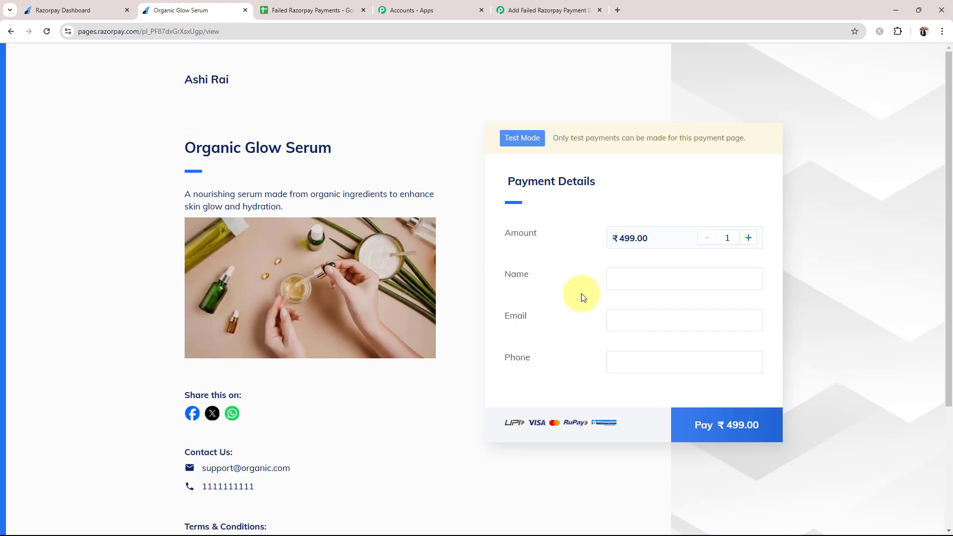
Autofill the buyer's name, e-mail and phone, finish the phone number, and start the ₹499 payment
left_click(638, 270)
left_click(691, 308)
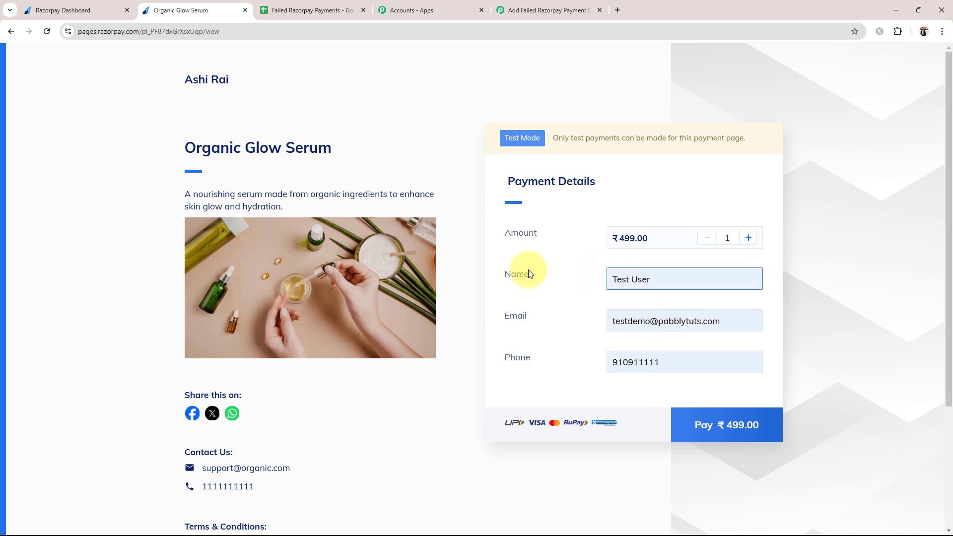
left_click(690, 362)
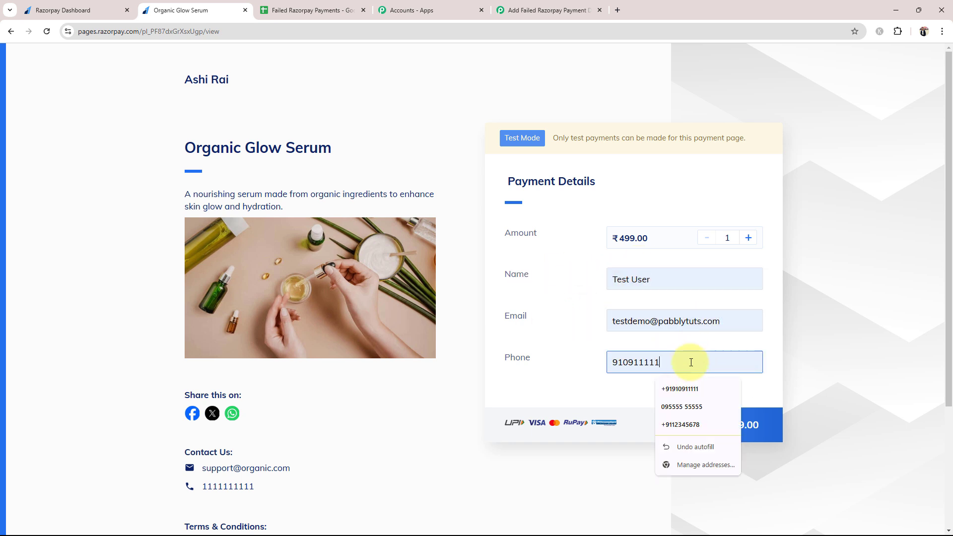
type("1")
left_click(715, 438)
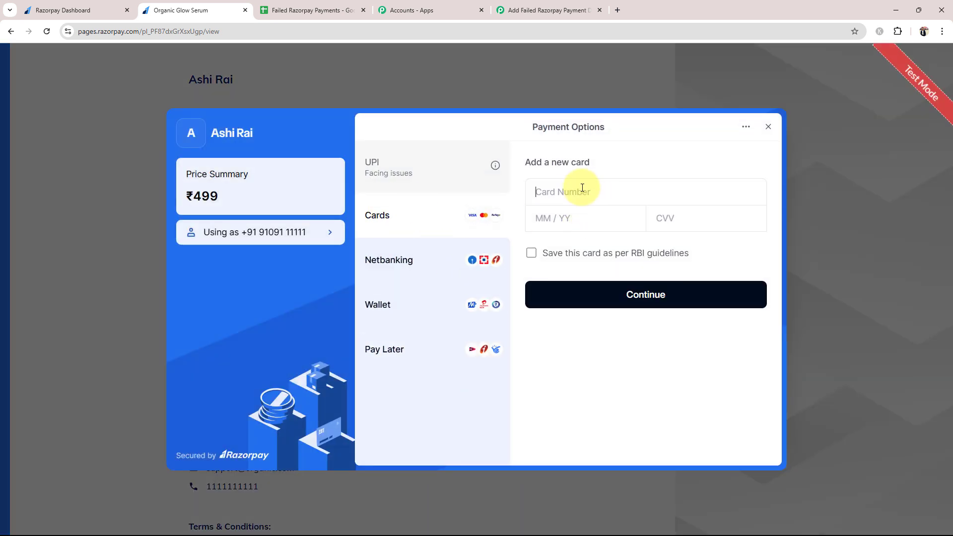
Pay ₹499 with a test Visa card and decline saving it, so the payment fails
left_click(582, 190)
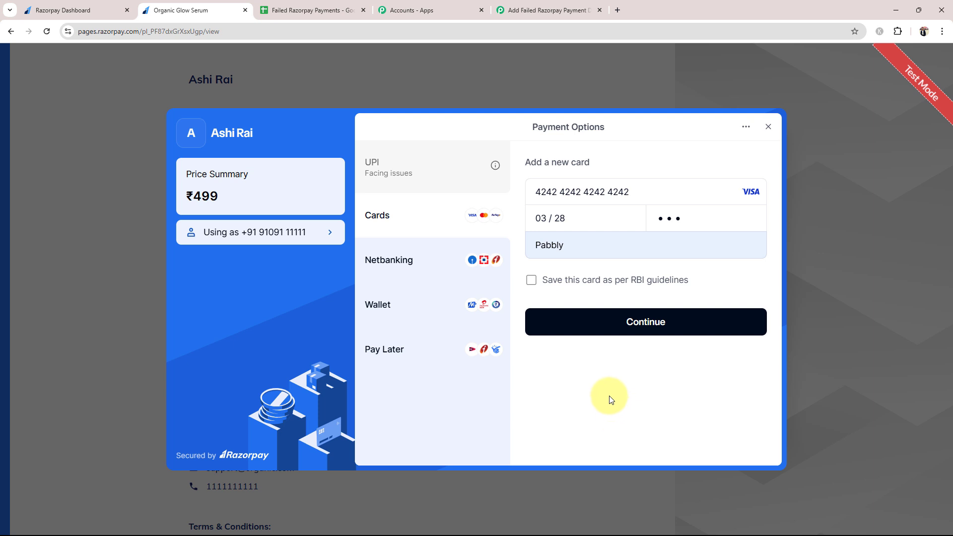
left_click(638, 323)
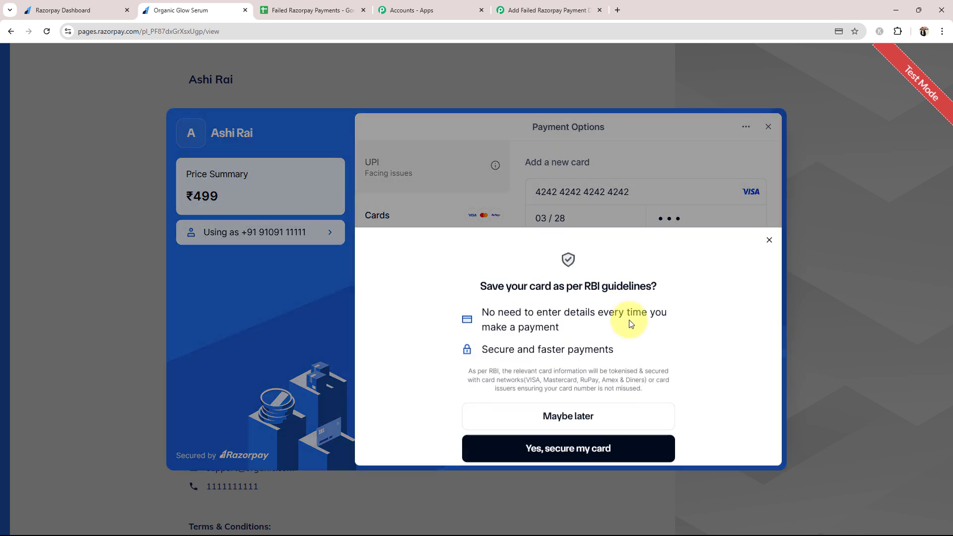
left_click(543, 408)
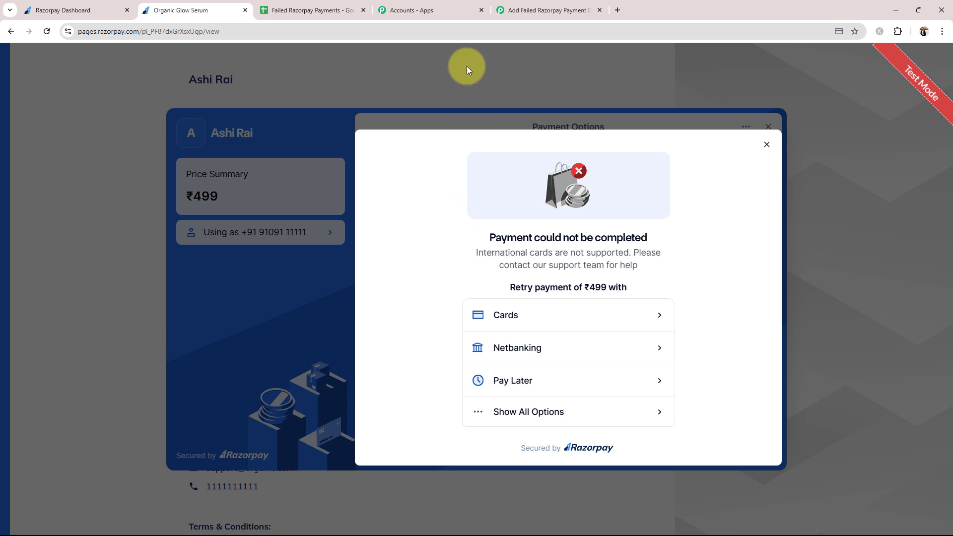
Scroll through the payment.failed response that the Pabbly trigger received
left_click(519, 8)
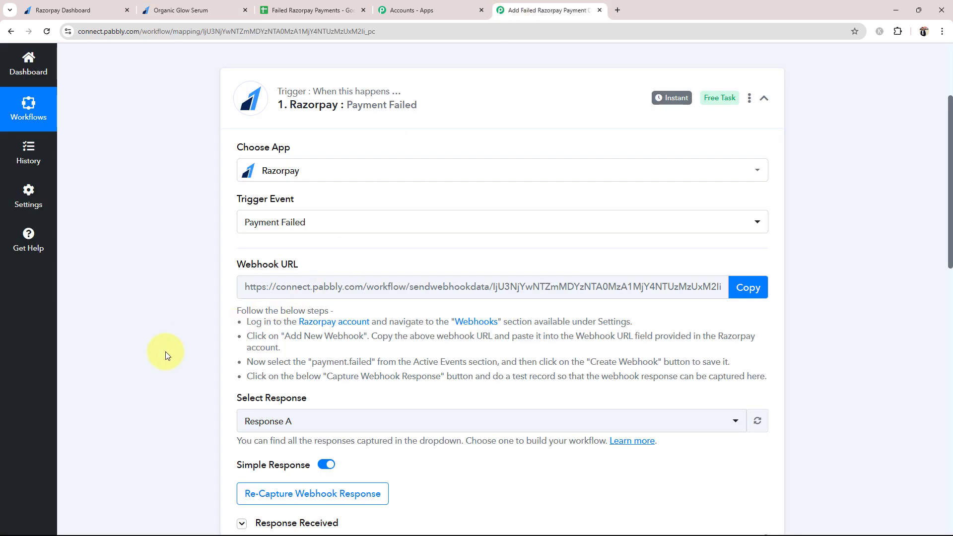
scroll(165, 351, "down", 5)
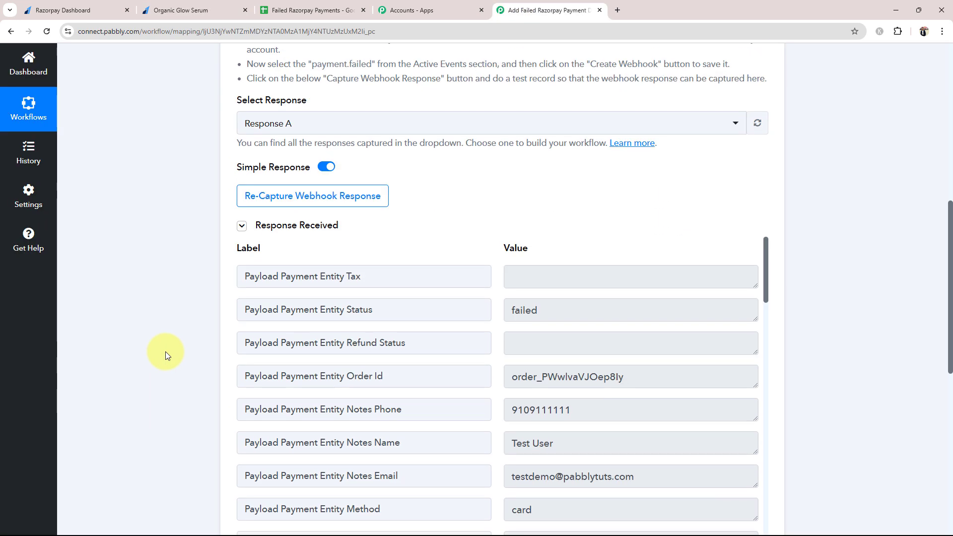
scroll(165, 351, "up", 6)
left_click_drag(240, 318, 325, 321)
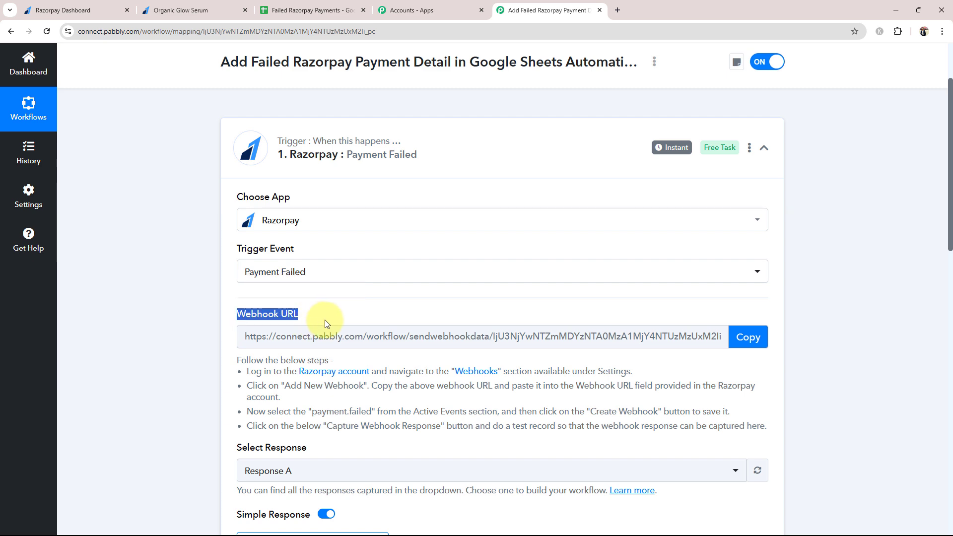
left_click(174, 321)
scroll(174, 322, "down", 2)
scroll(174, 323, "down", 7)
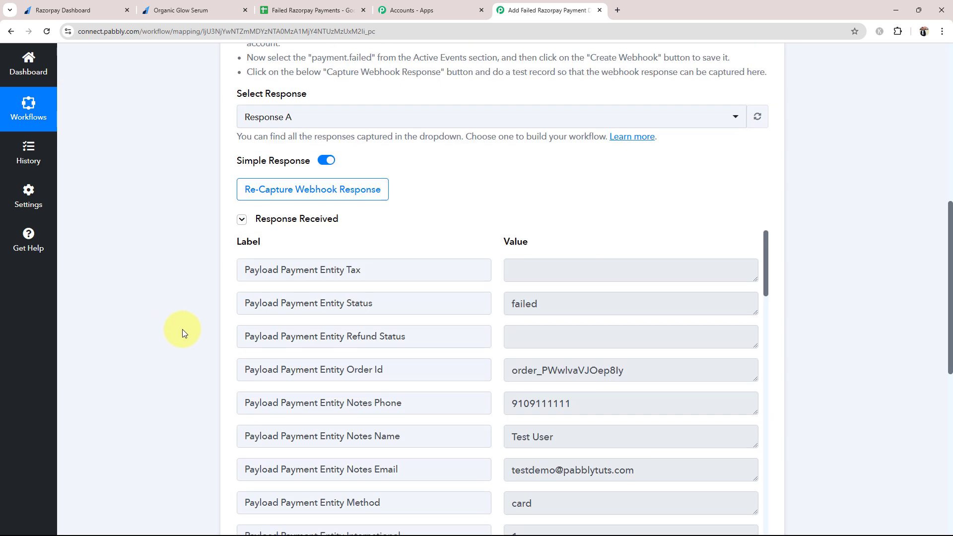
Highlight the captured buyer name, phone, e-mail and error reason international_transaction_not_allowed
left_click(568, 341)
left_click_drag(569, 341, 496, 350)
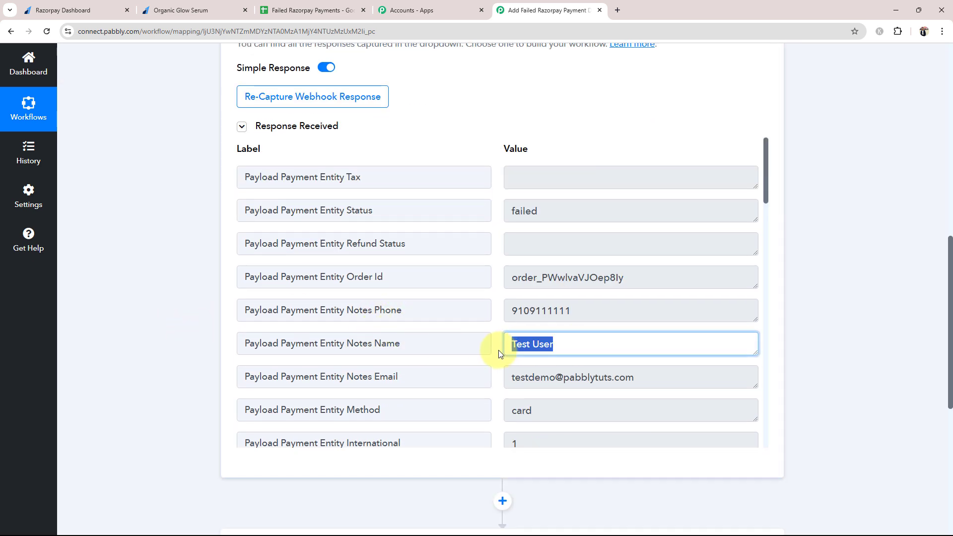
left_click_drag(585, 312, 461, 325)
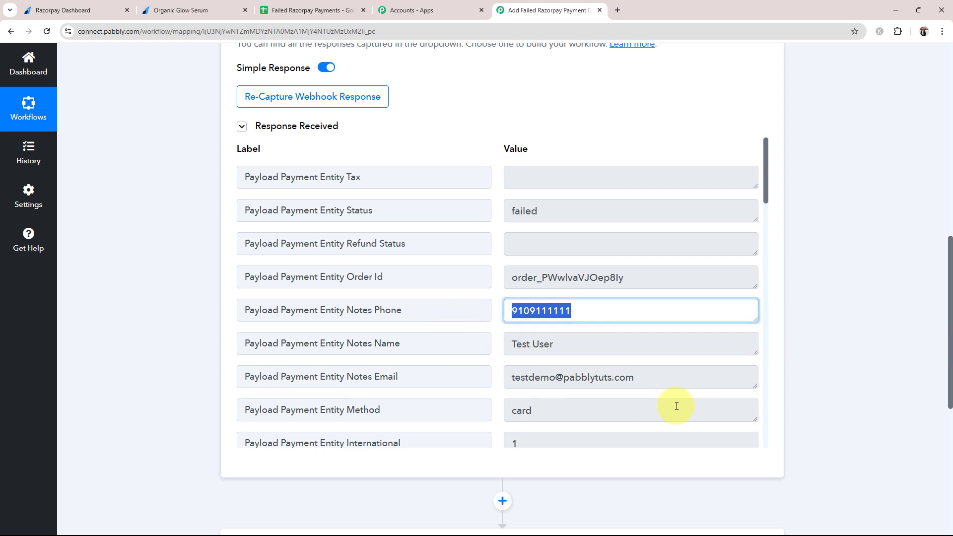
left_click_drag(645, 378, 513, 344)
scroll(520, 330, "down", 8)
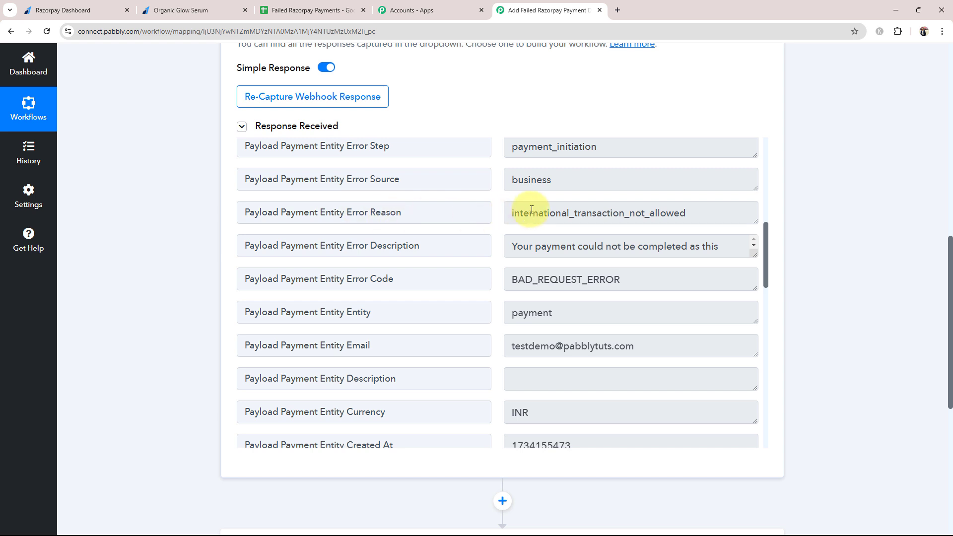
left_click_drag(514, 213, 686, 217)
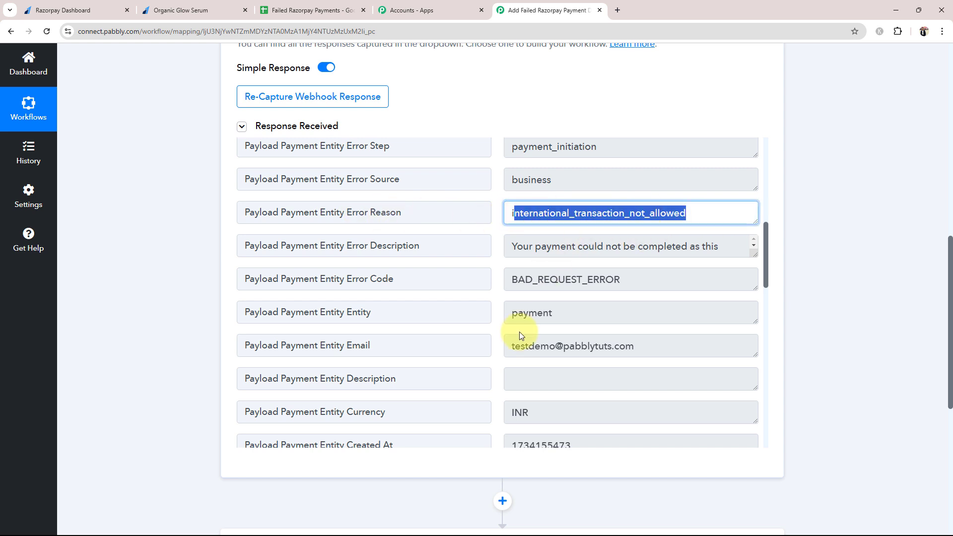
Highlight the captured amount 49900, then go back to Razorpay's Payment Pages list
scroll(519, 331, "down", 6)
scroll(543, 355, "down", 10)
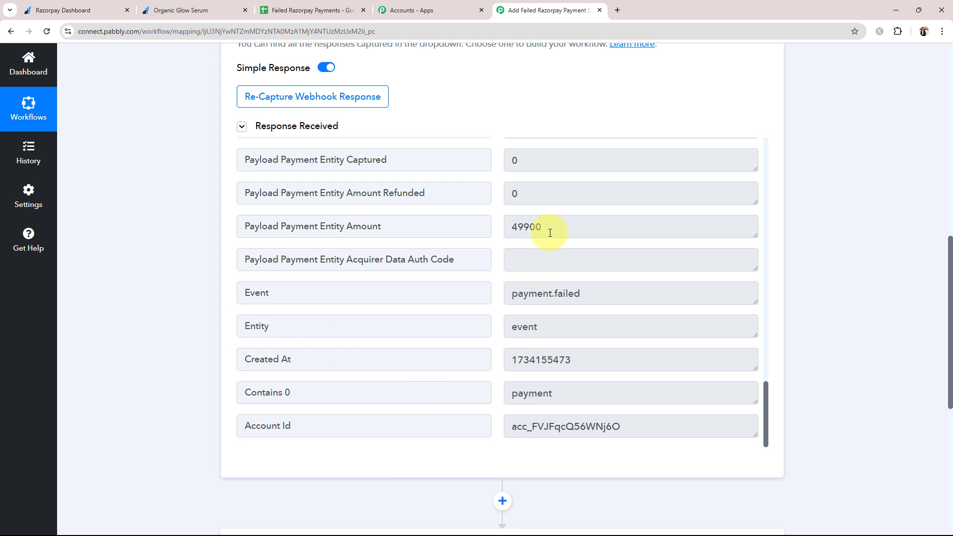
left_click_drag(550, 232, 509, 255)
left_click(156, 263)
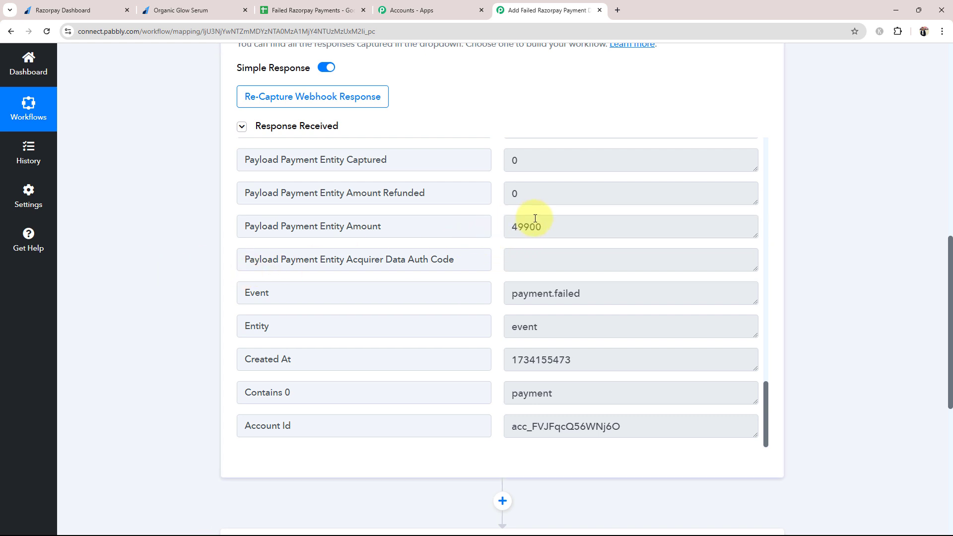
left_click_drag(528, 222, 549, 225)
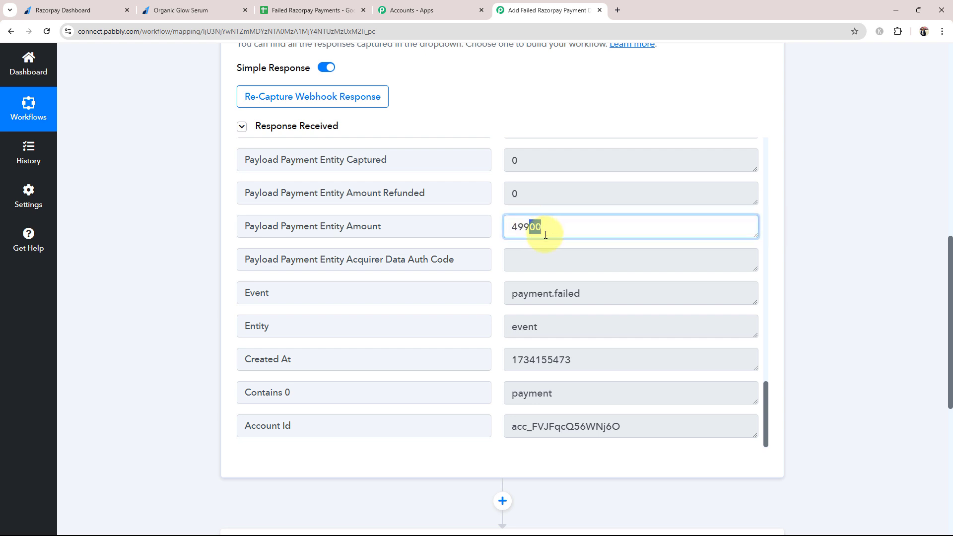
left_click(164, 268)
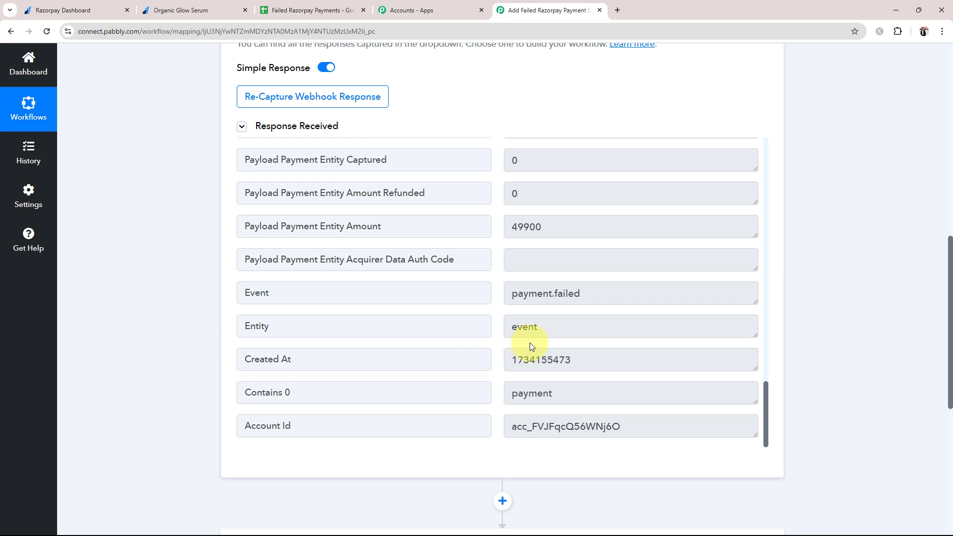
scroll(540, 347, "down", 1)
left_click(567, 170)
double_click(536, 176)
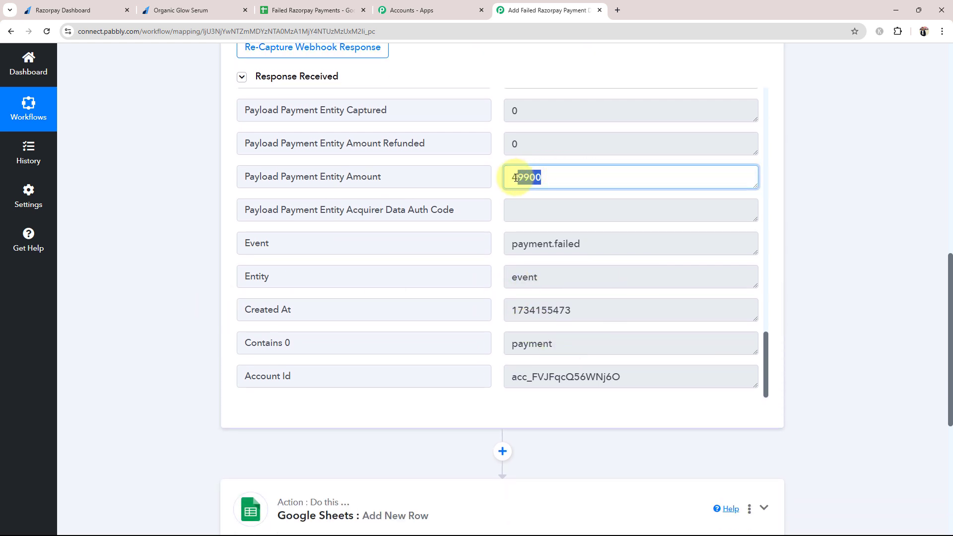
left_click(174, 248)
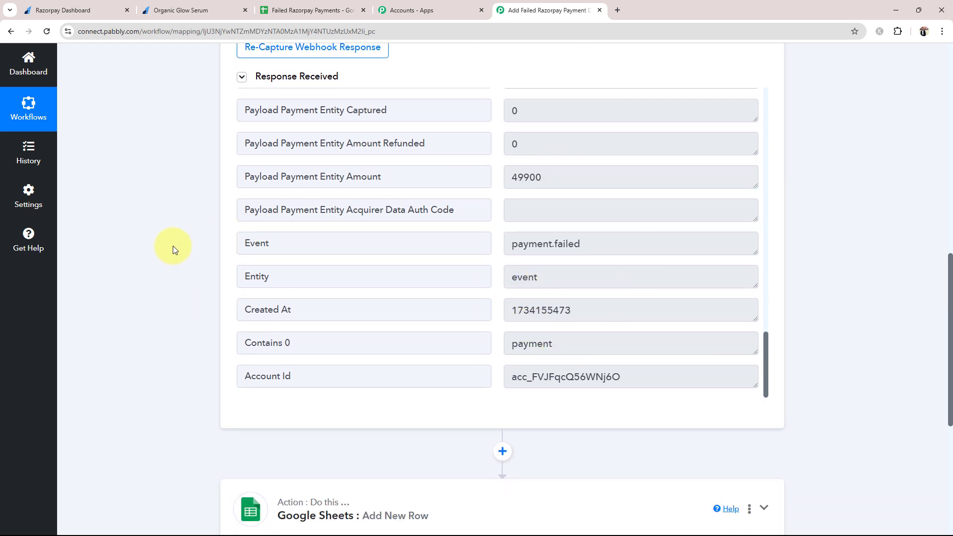
left_click(58, 11)
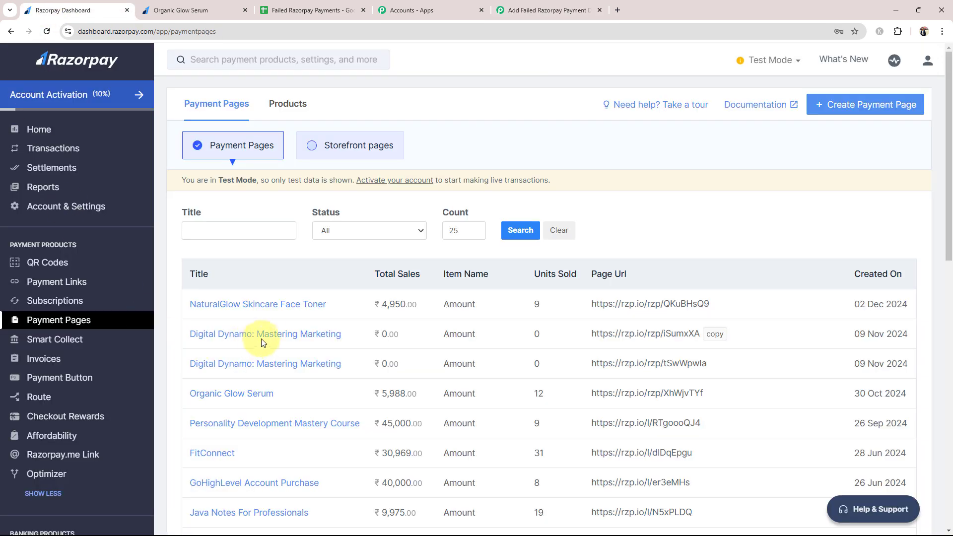
Confirm the Failed Razorpay Payments sheet still holds only its five headers, alongside the Payment Pages list
scroll(268, 322, "down", 6)
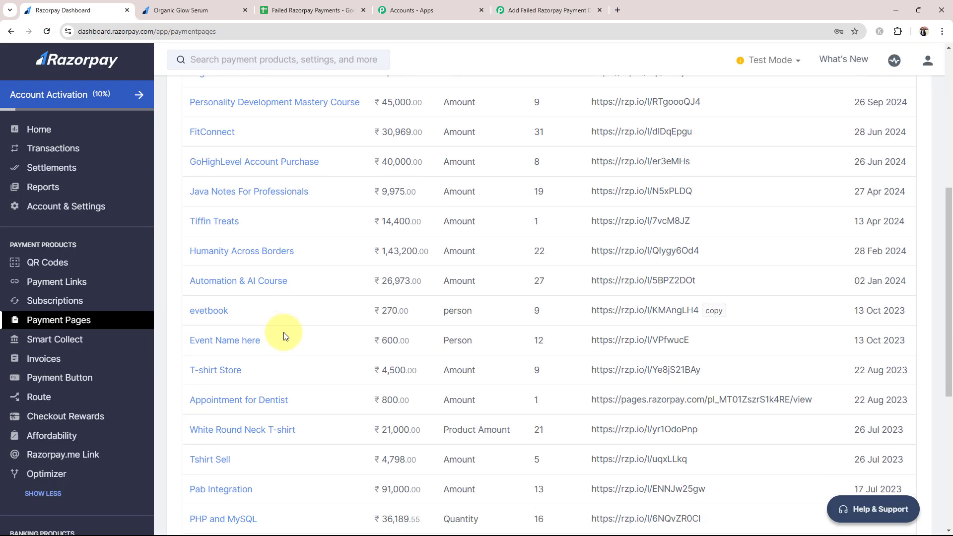
scroll(285, 335, "down", 3)
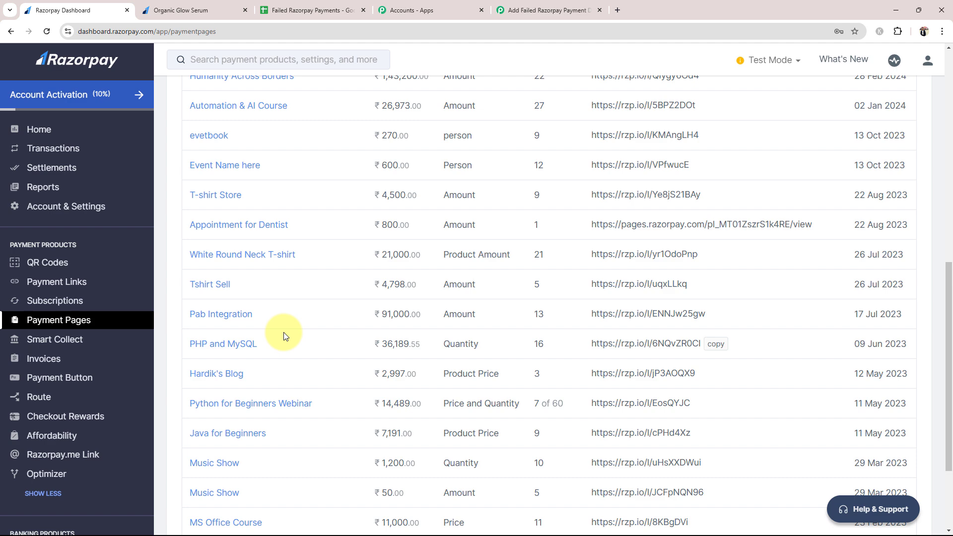
key("ctrl+Tab")
key("ctrl+Tab")
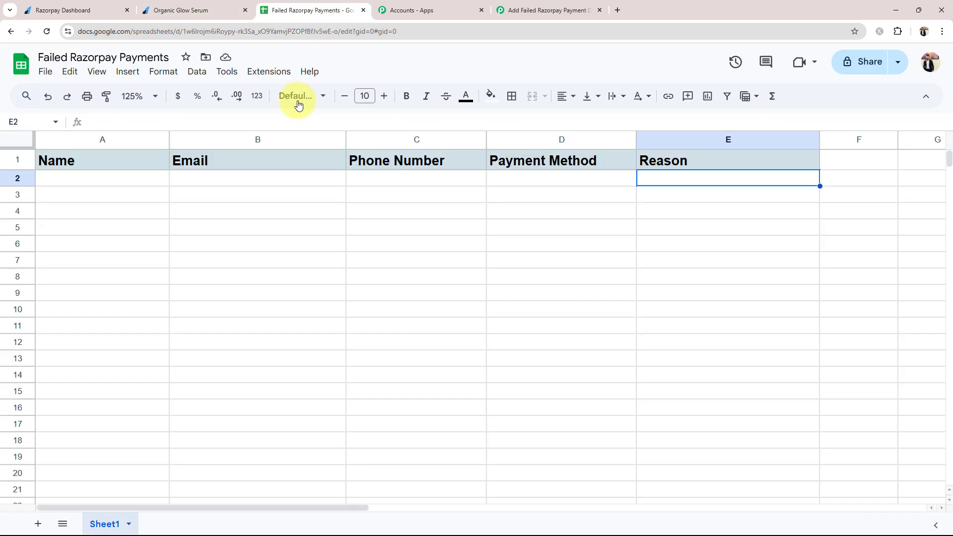
left_click(70, 10)
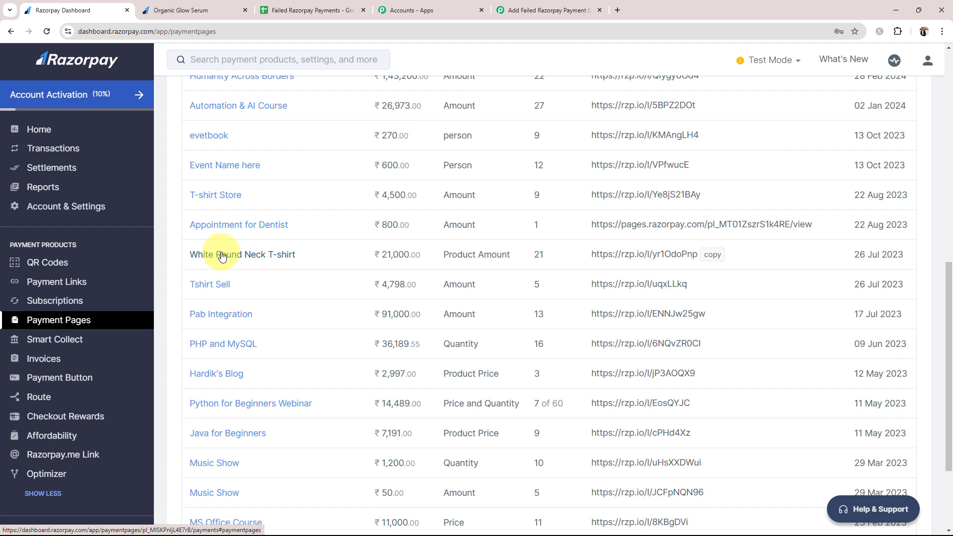
scroll(222, 256, "up", 8)
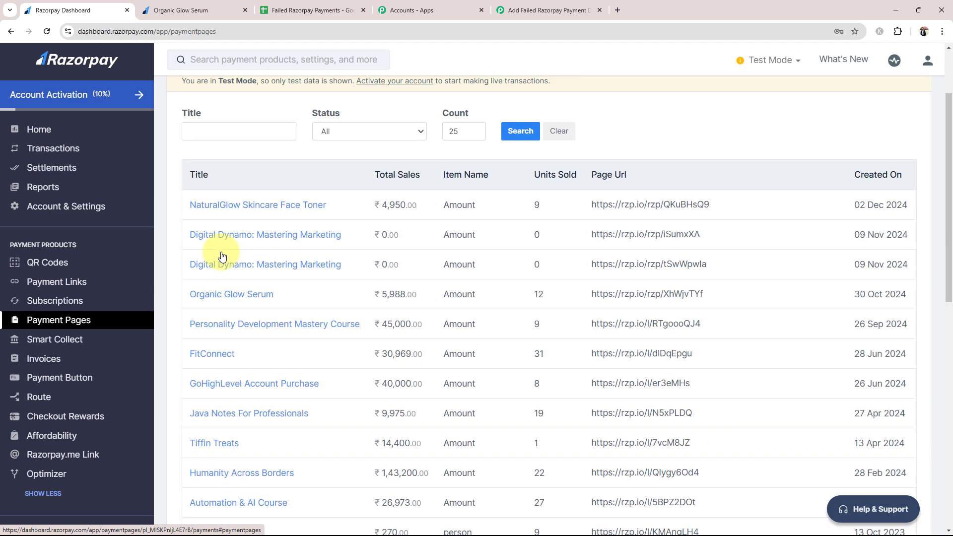
Collapse the Razorpay Payment Failed trigger to show the Google Sheets Add New Row action below it
left_click(526, 4)
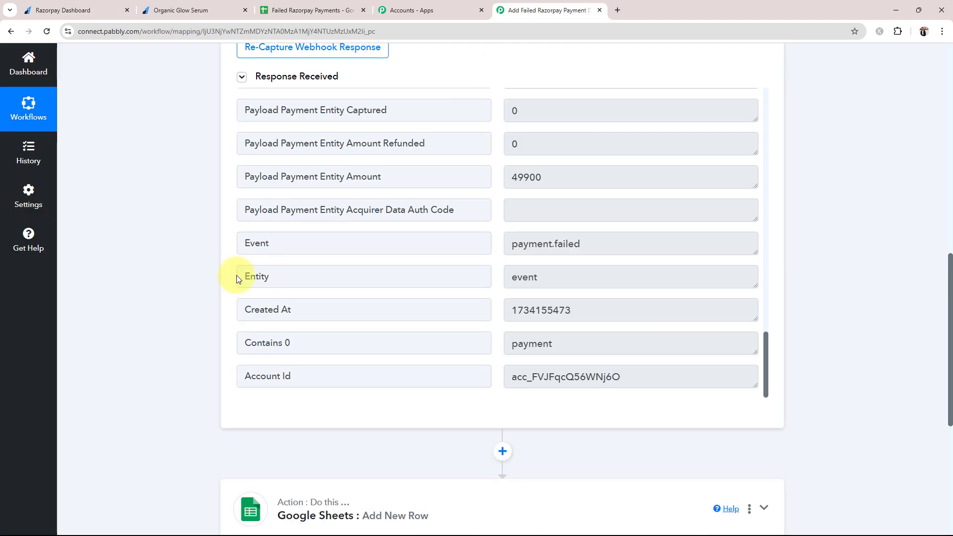
scroll(185, 298, "up", 8)
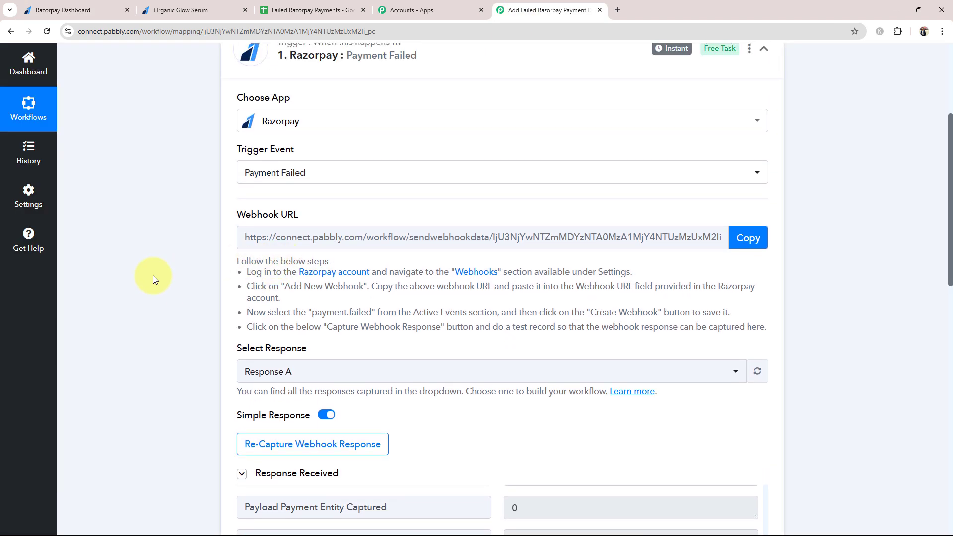
scroll(99, 300, "down", 6)
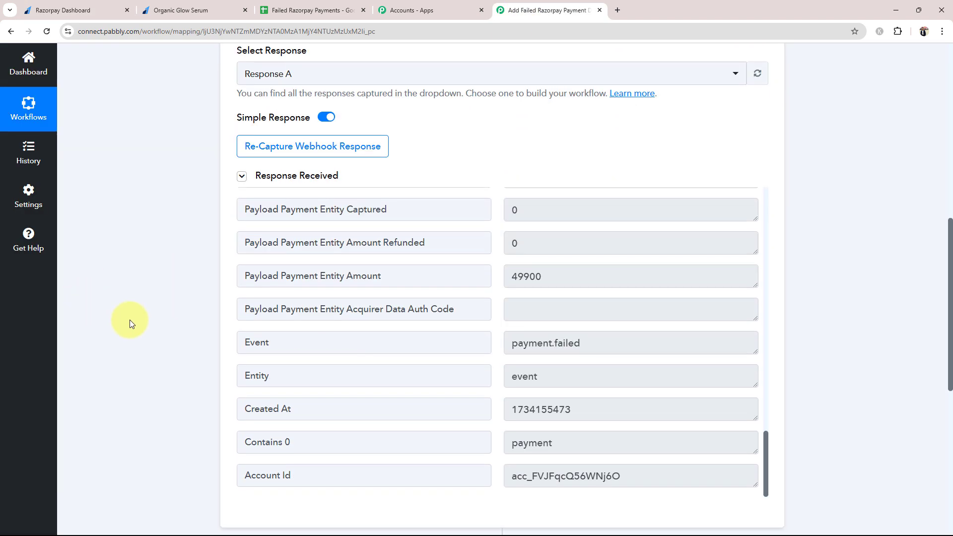
scroll(131, 319, "up", 10)
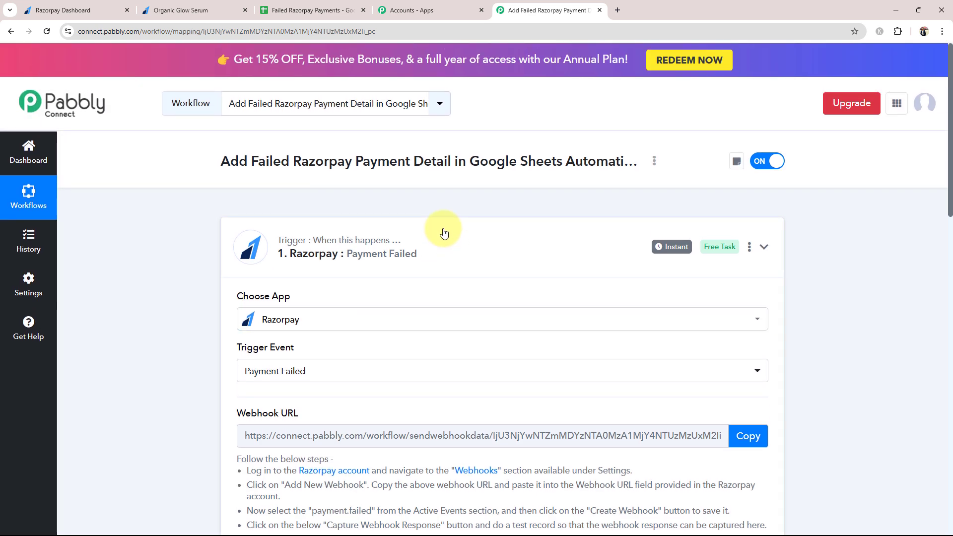
left_click(443, 233)
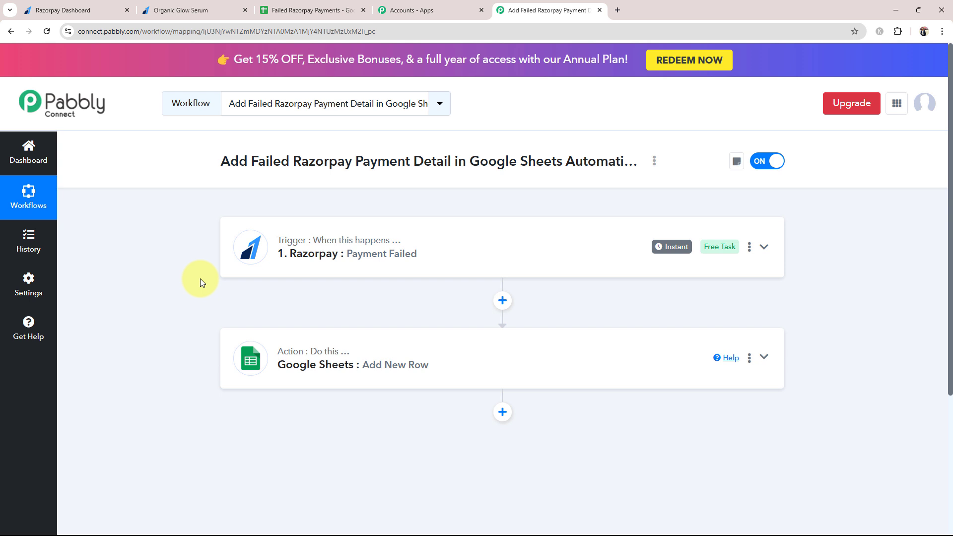
Insert a Filter (Pabbly) step with the Filter Values action event after the trigger, and connect it
left_click(502, 300)
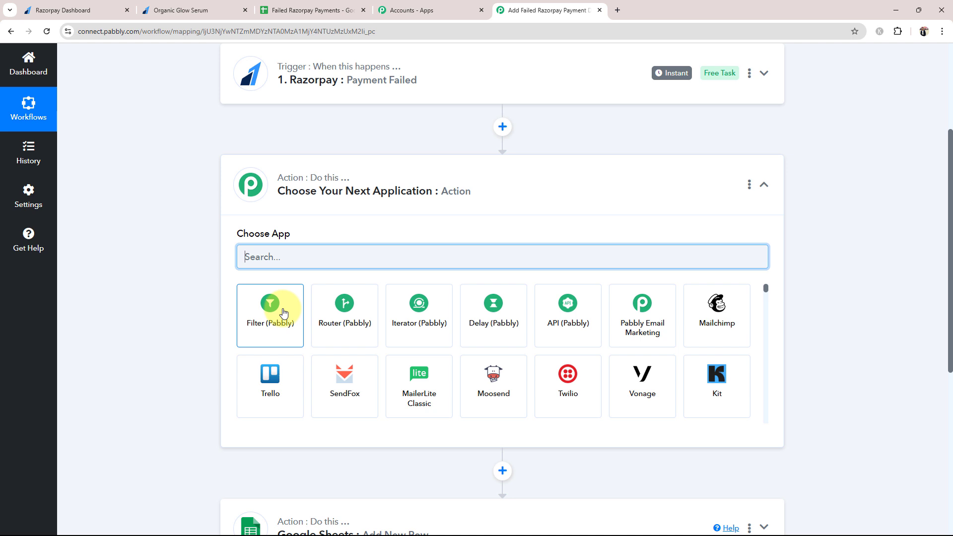
left_click(272, 315)
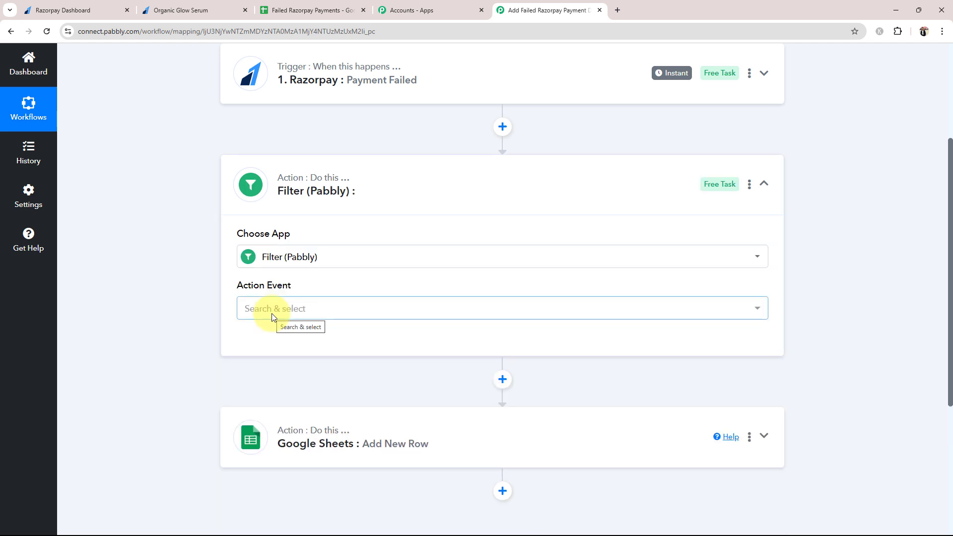
left_click(272, 314)
left_click(287, 380)
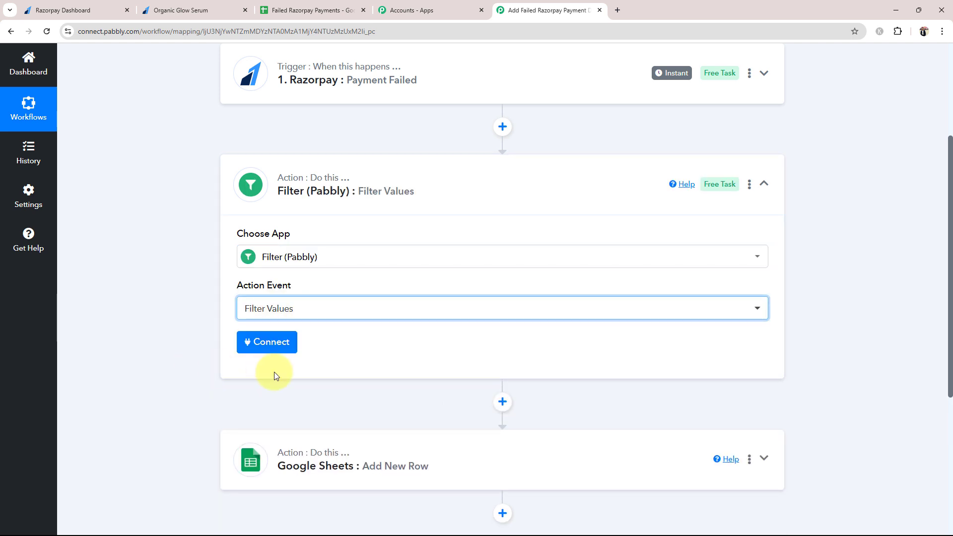
left_click(276, 341)
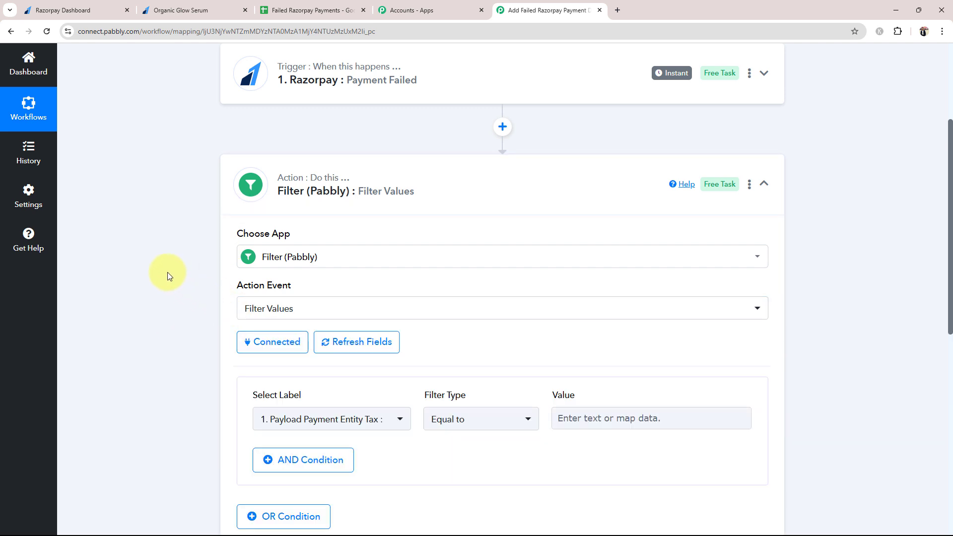
Browse the Razorpay Payment Failed fields offered for the filter label without picking one
scroll(168, 272, "down", 3)
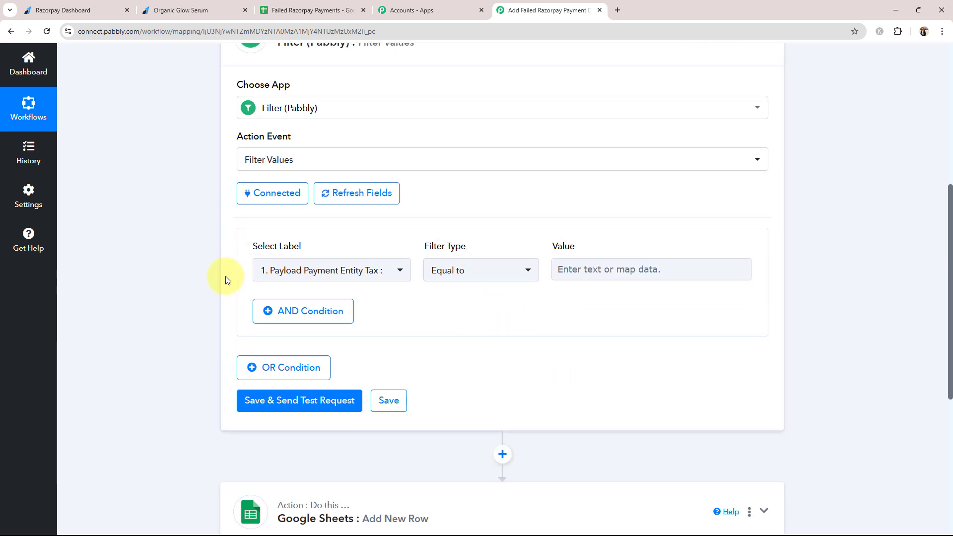
left_click(291, 274)
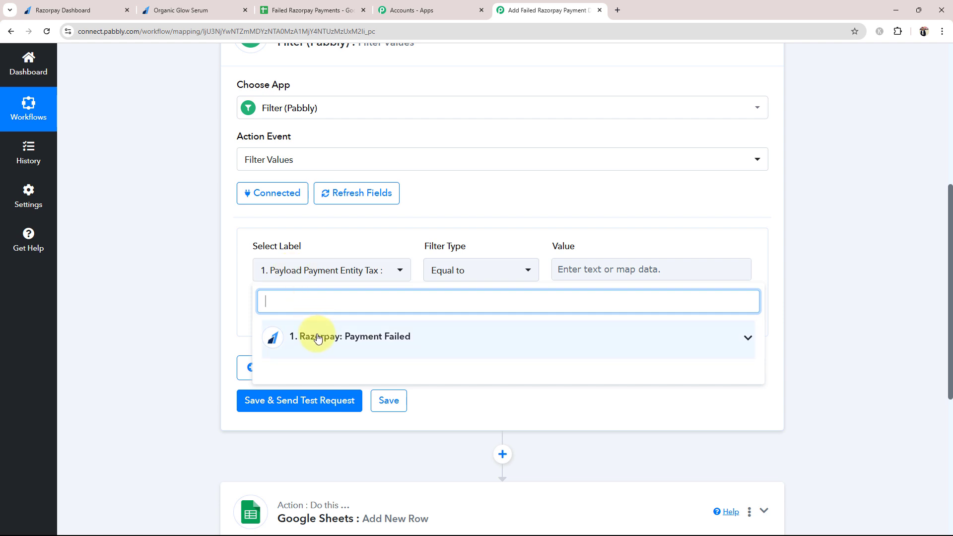
left_click(75, 10)
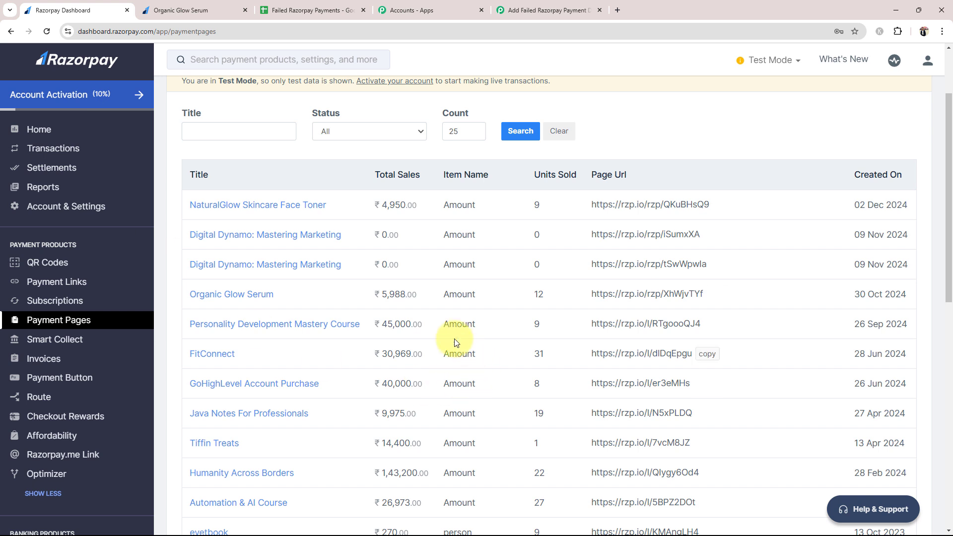
left_click(516, 9)
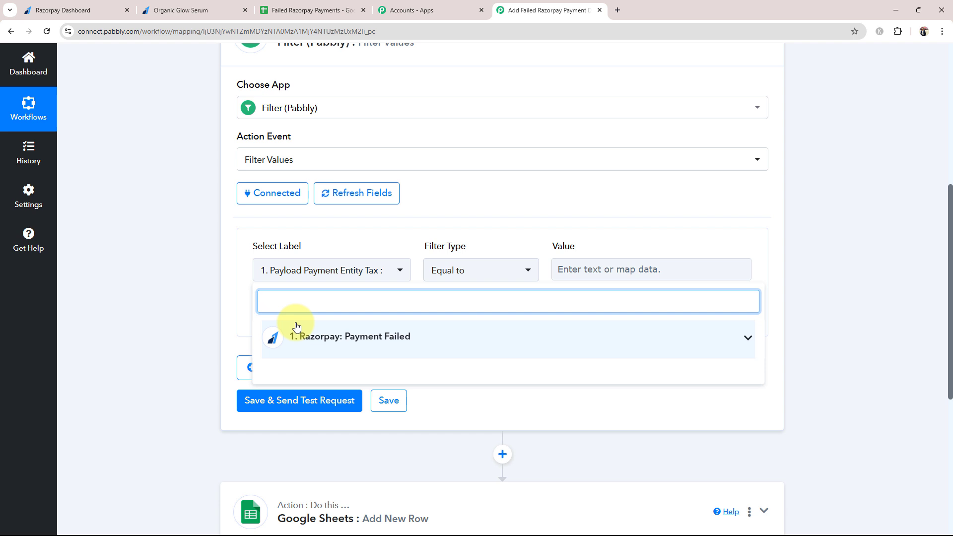
left_click(189, 312)
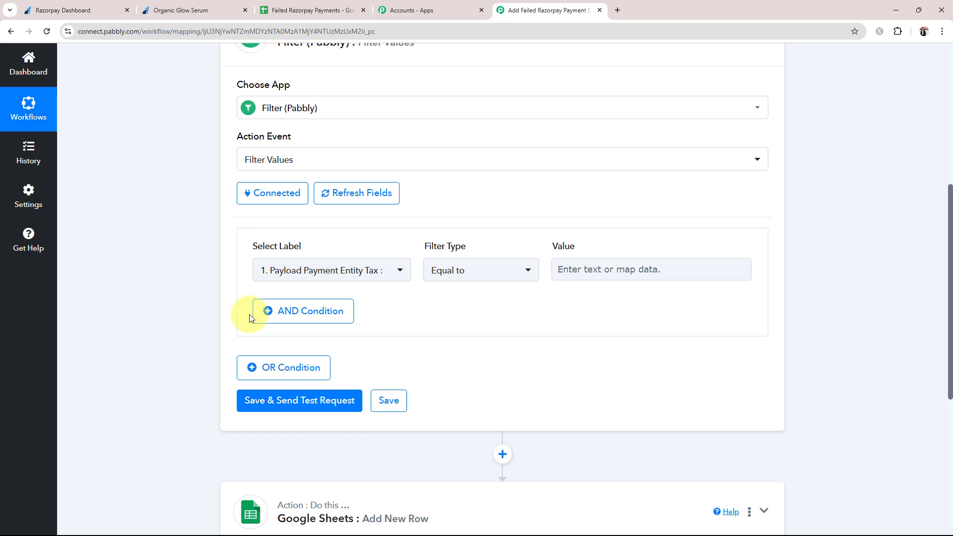
left_click(314, 270)
left_click(334, 330)
scroll(378, 439, "down", 5)
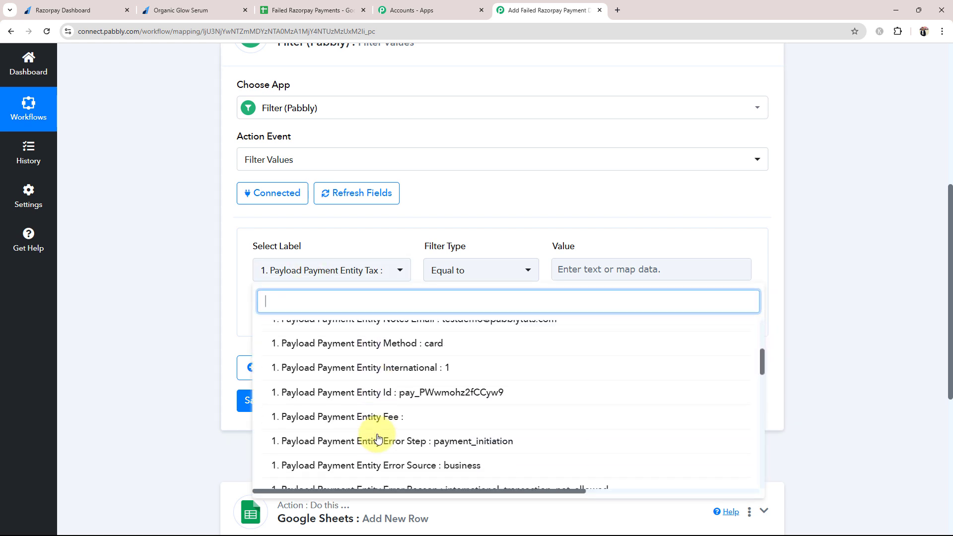
scroll(377, 439, "down", 2)
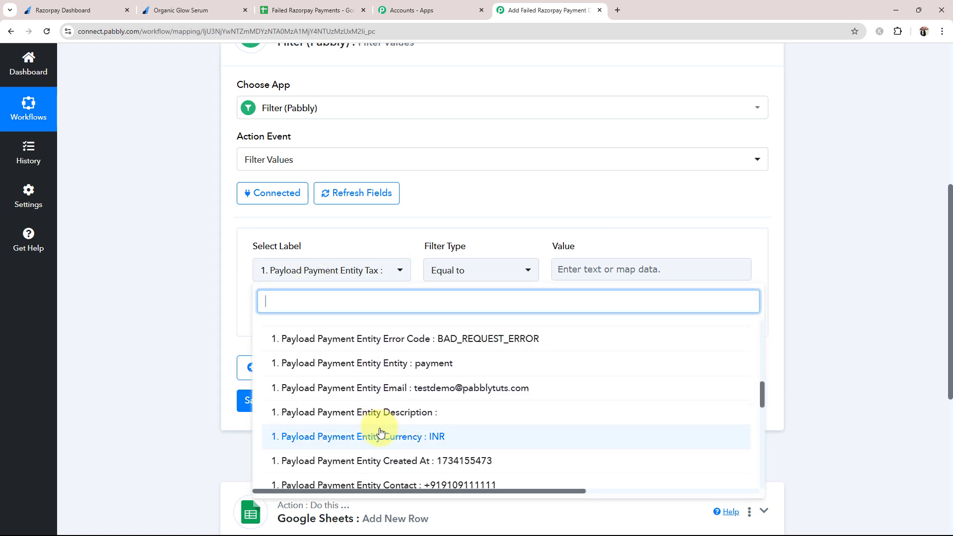
scroll(382, 427, "up", 6)
left_click(151, 311)
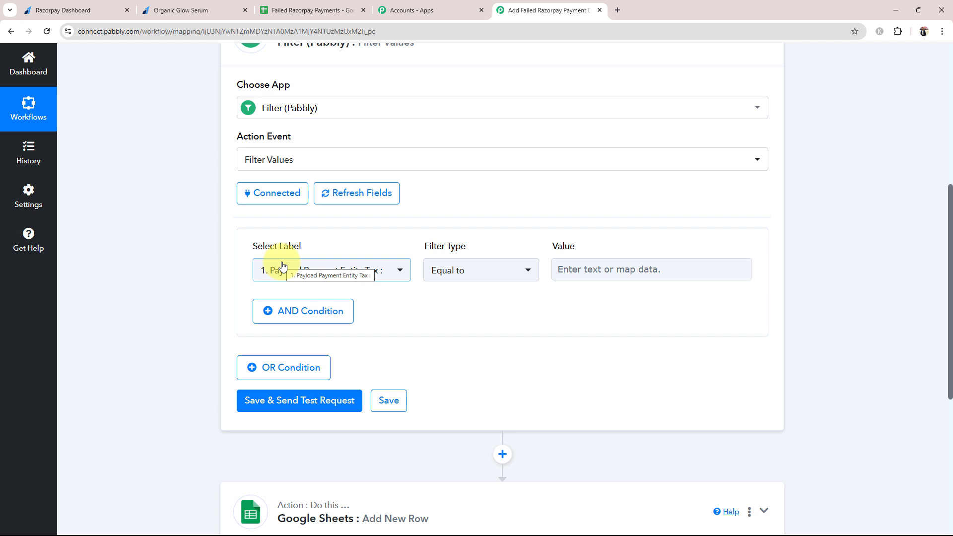
scroll(198, 282, "up", 5)
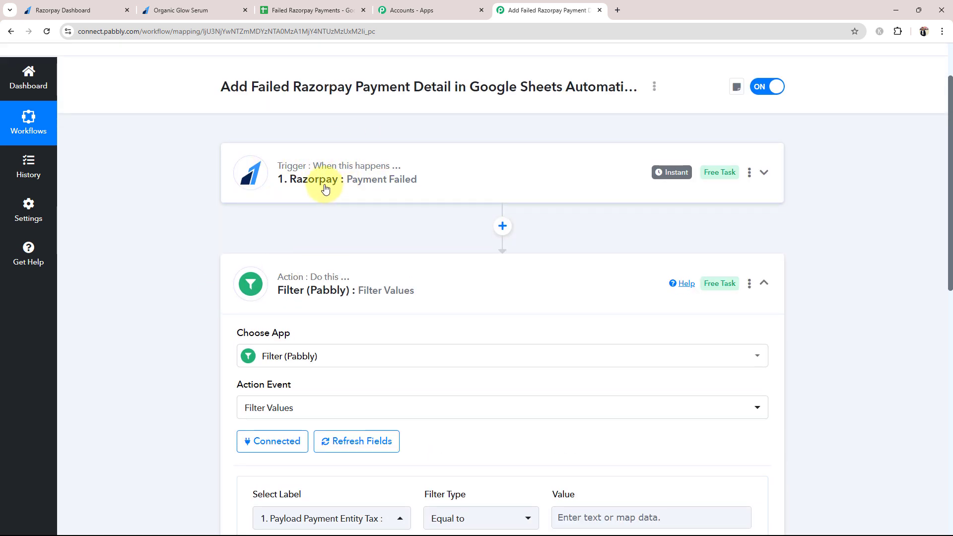
scroll(162, 330, "down", 4)
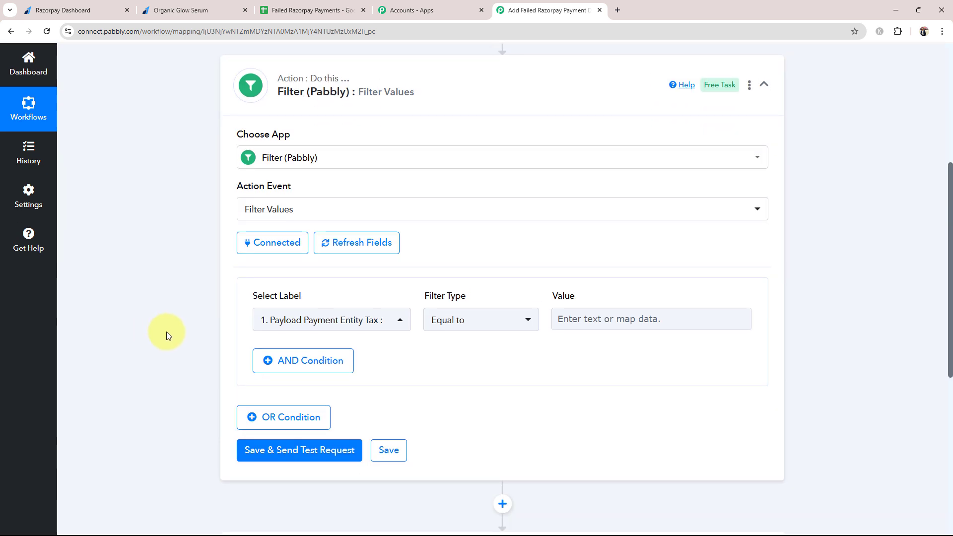
Search '49' and choose Payload Payment Entity Amount as the filter label
left_click(347, 322)
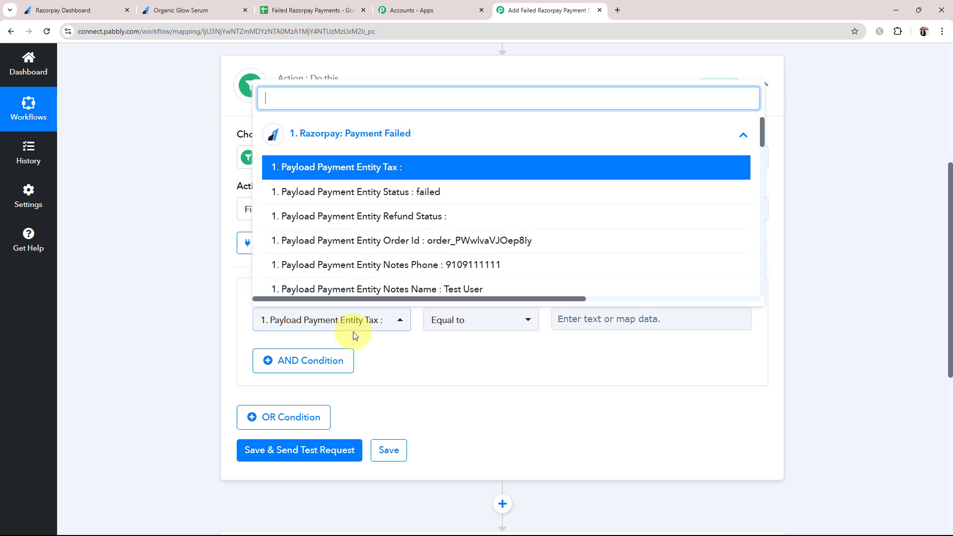
left_click(672, 125)
left_click(315, 133)
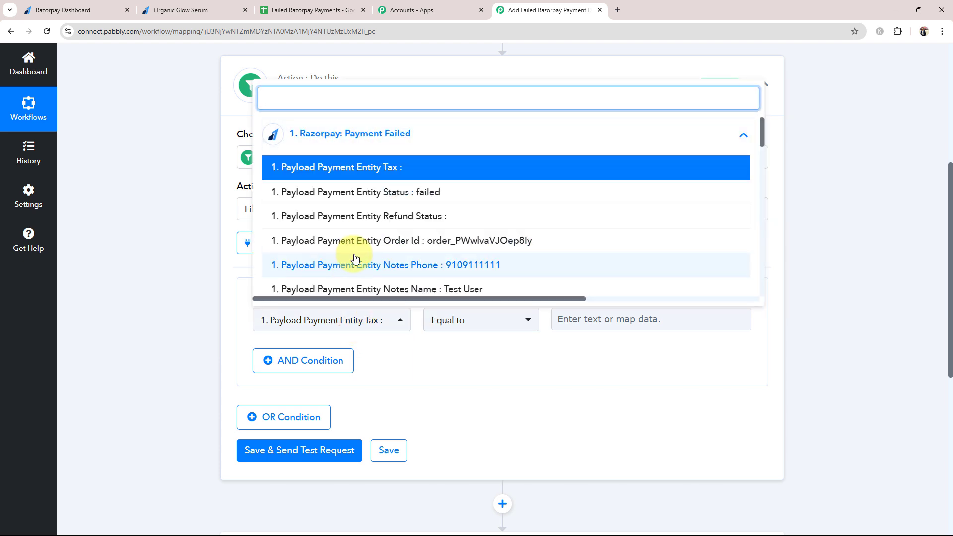
scroll(366, 251, "down", 5)
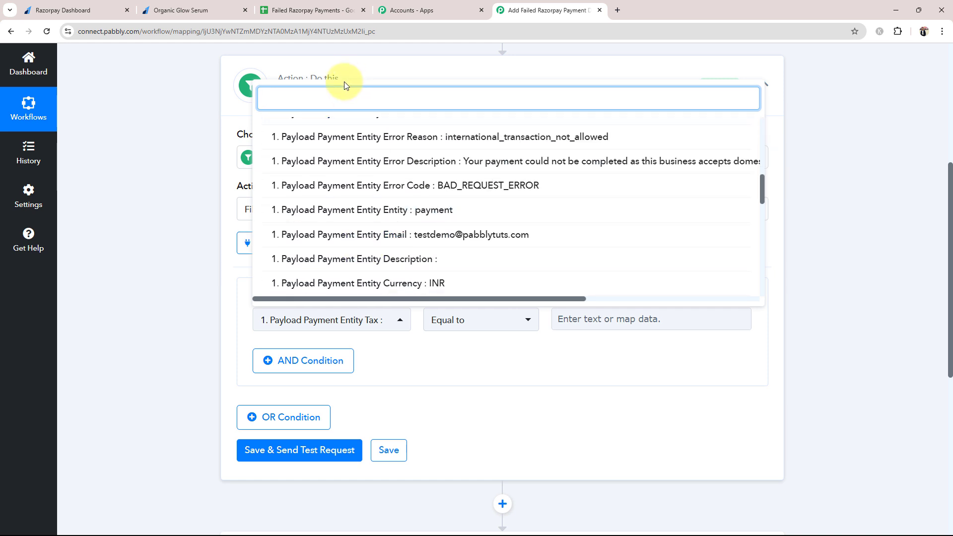
type("49")
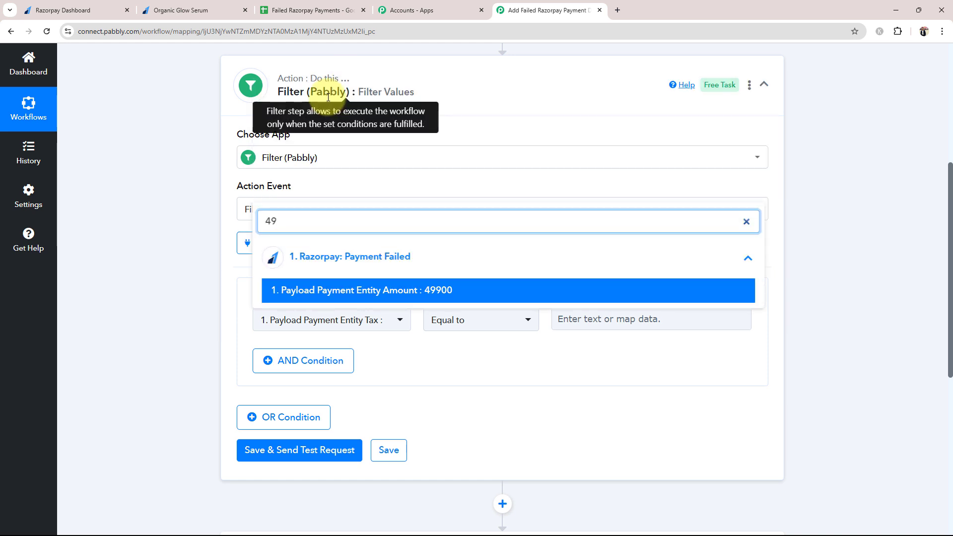
left_click(367, 290)
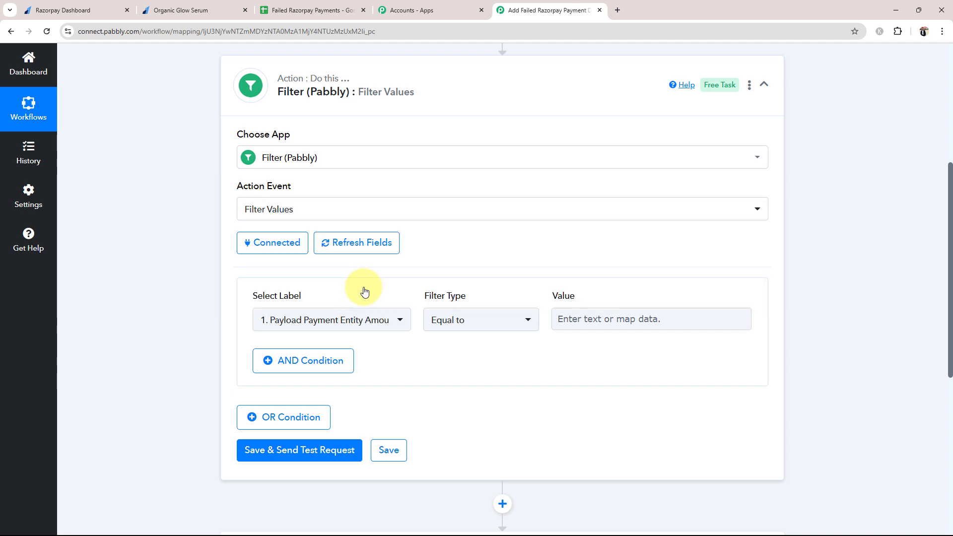
Look over Razorpay's Payment Pages, then reopen the filter's Select Label field list in Pabbly
left_click(69, 8)
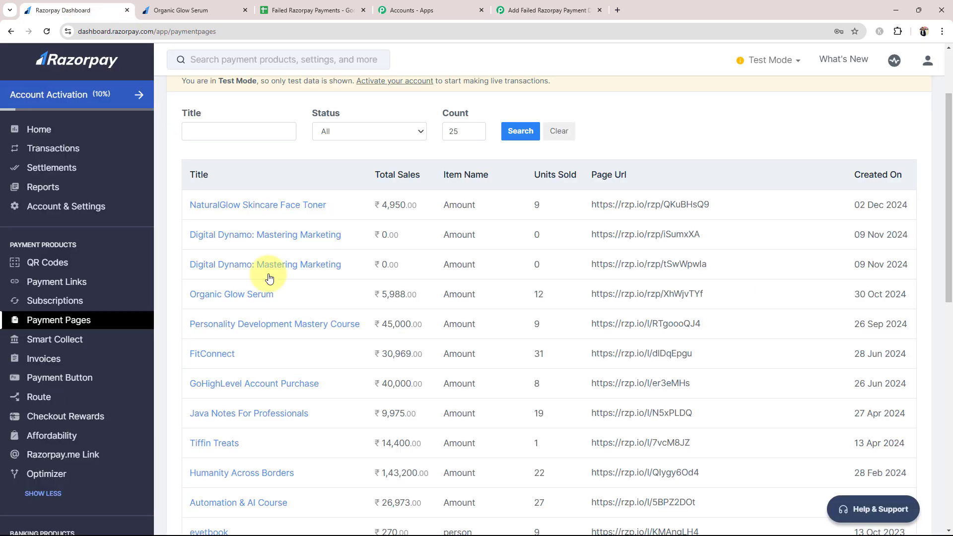
scroll(448, 367, "down", 9)
scroll(448, 386, "up", 5)
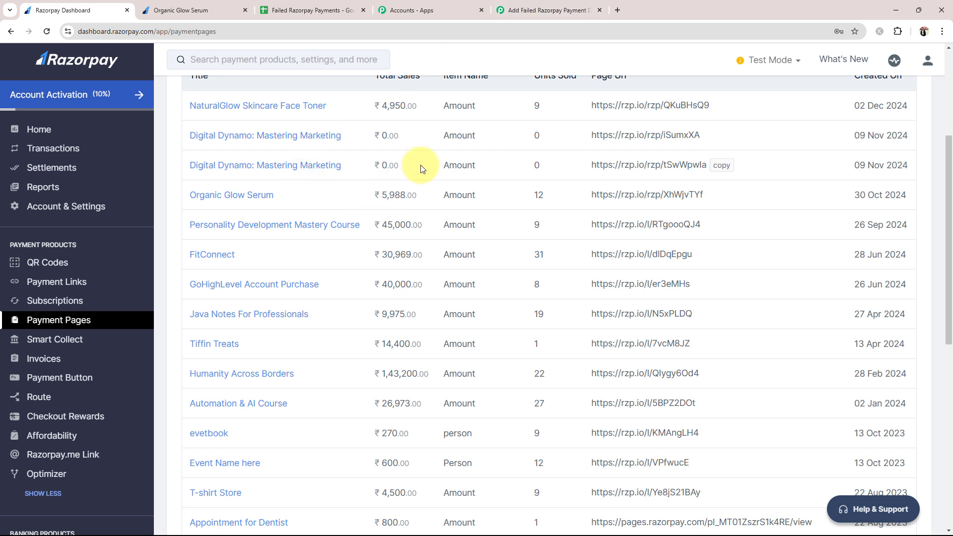
left_click(524, 6)
left_click(384, 327)
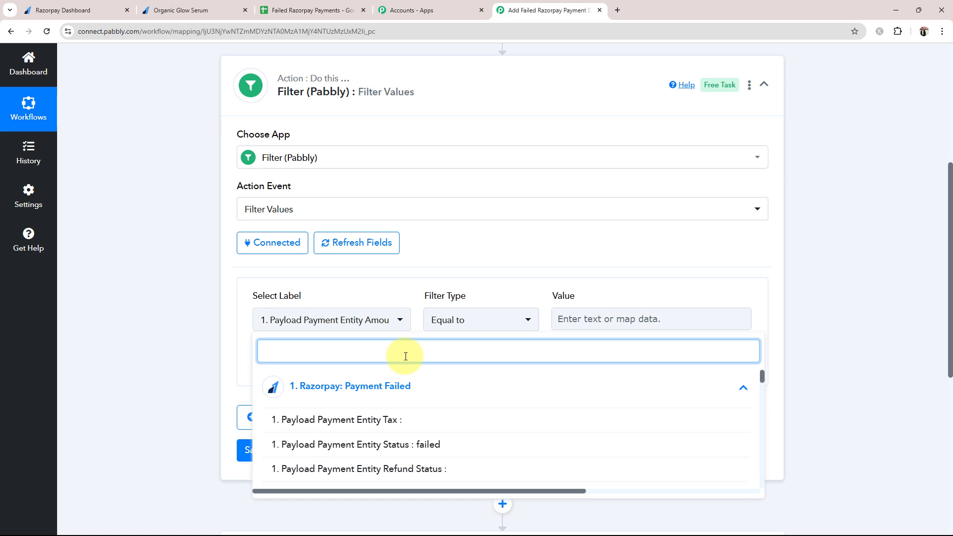
Set the filter to Payload Payment Entity Amount with value 49900, then save and test it
type("49")
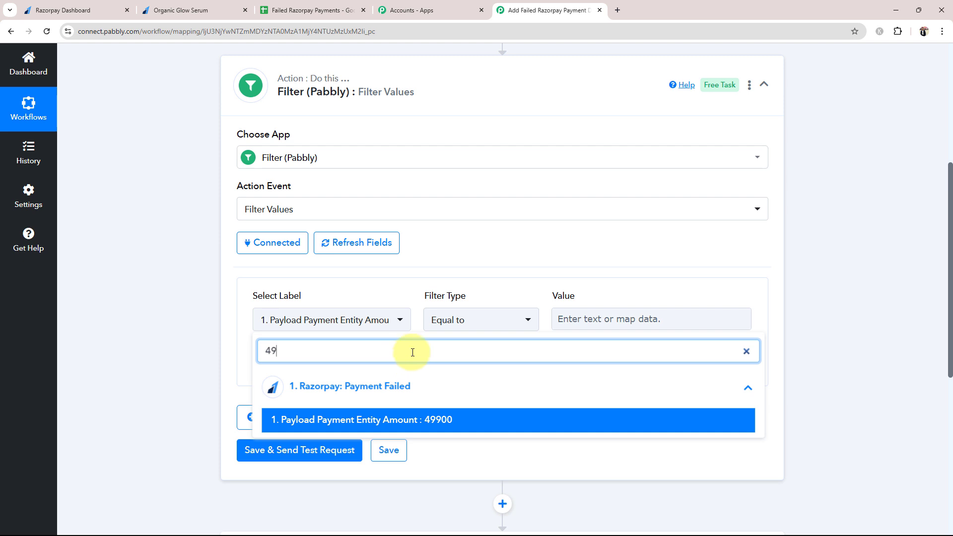
left_click(428, 419)
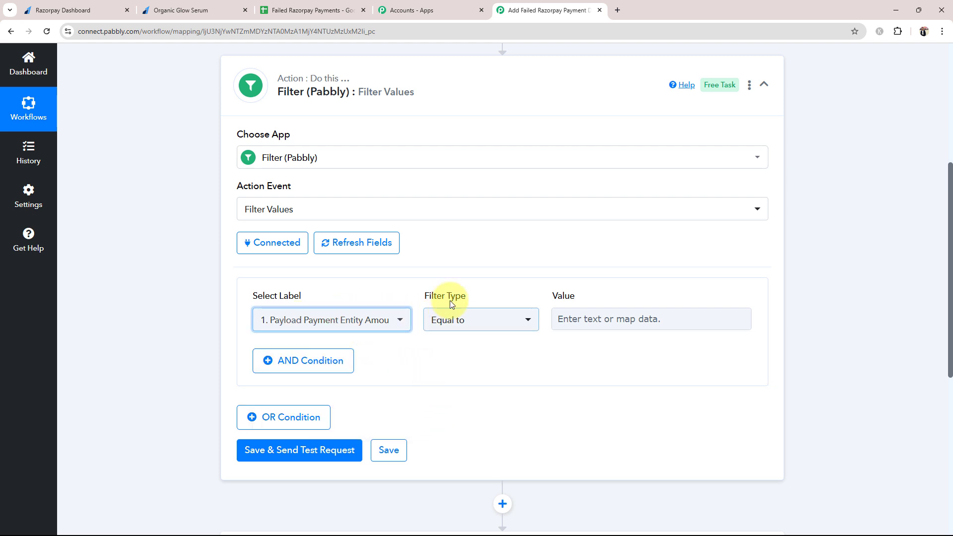
left_click(594, 323)
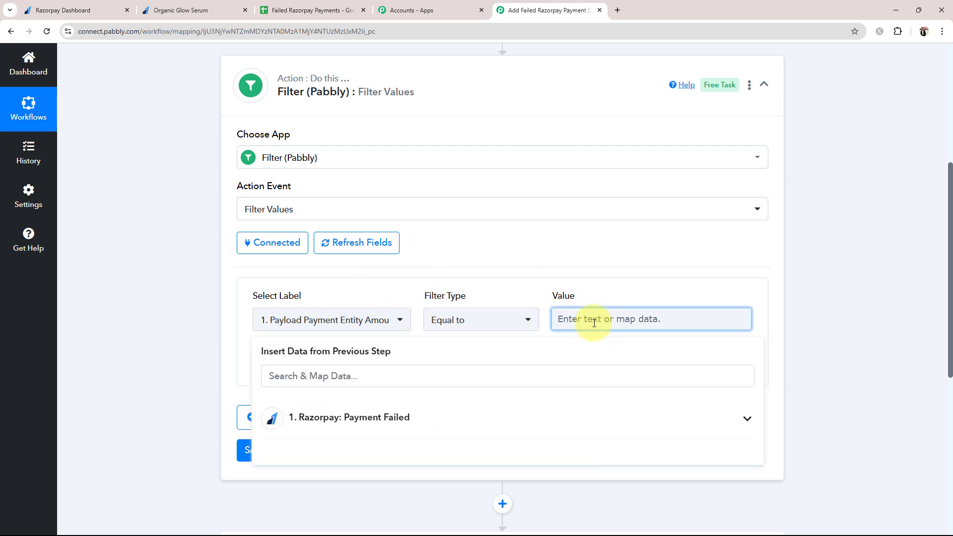
type("49900")
left_click(161, 351)
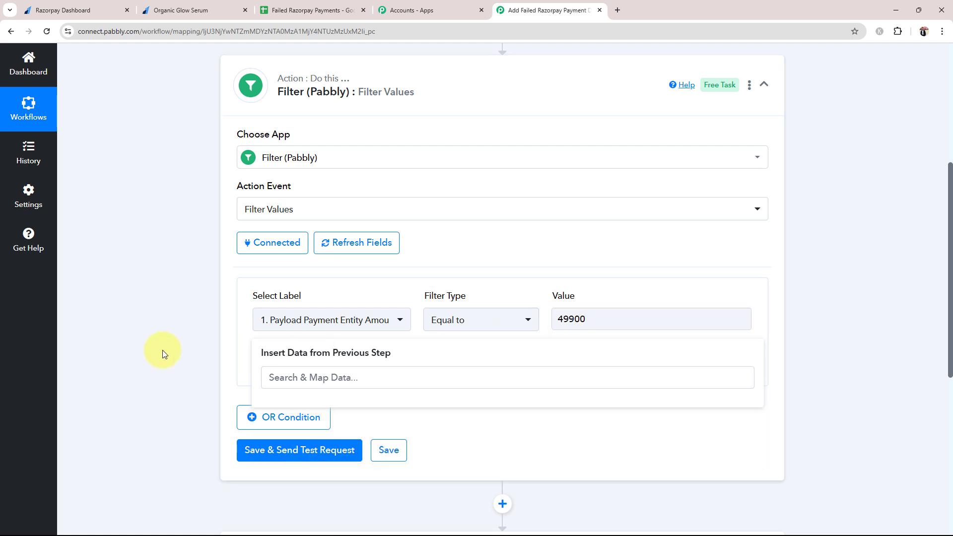
left_click(285, 457)
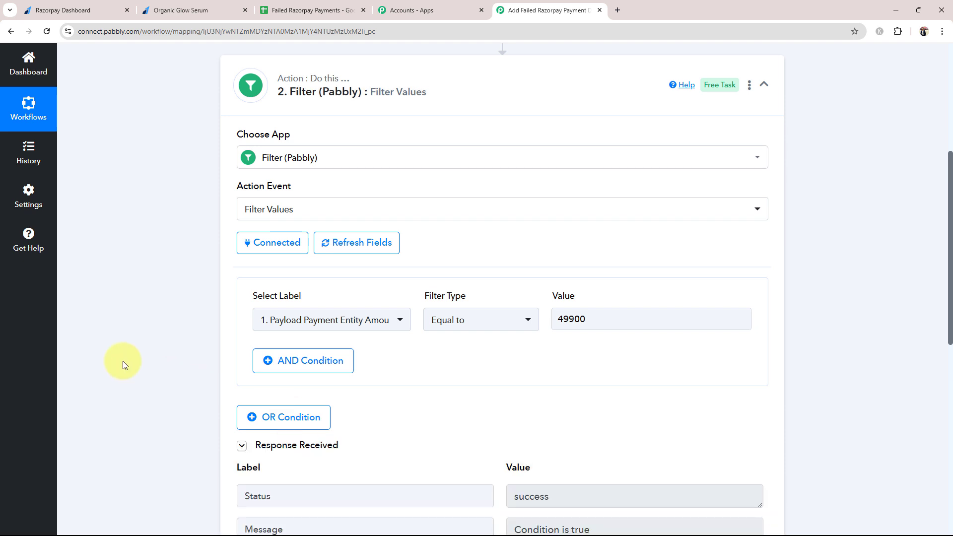
Review the test response, then cut the value to 4990 and retest the filter
scroll(123, 361, "down", 3)
left_click_drag(611, 389, 485, 400)
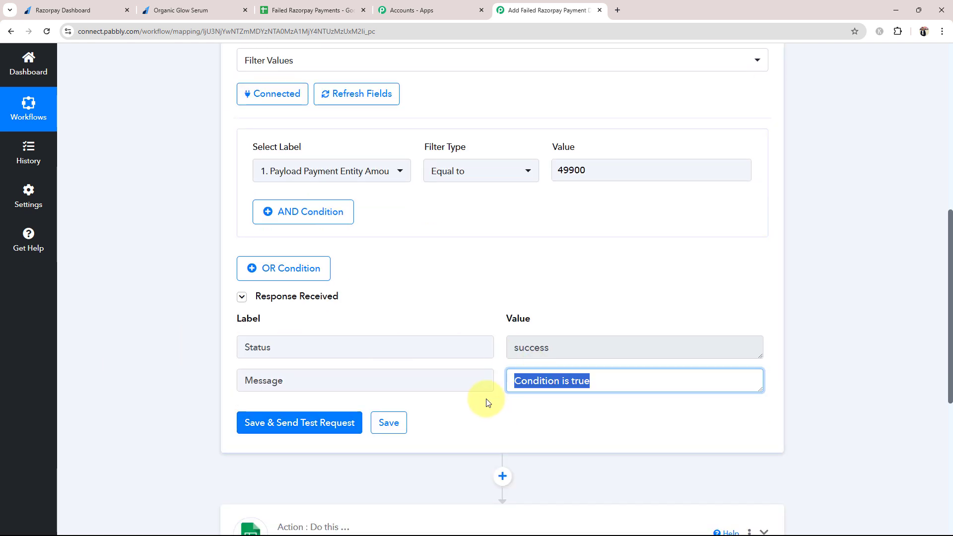
left_click(131, 359)
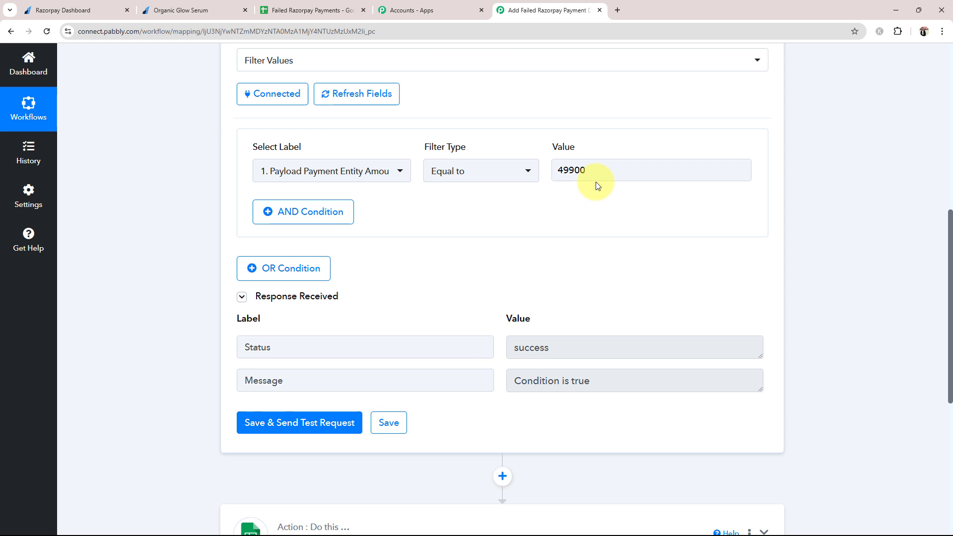
left_click(586, 170)
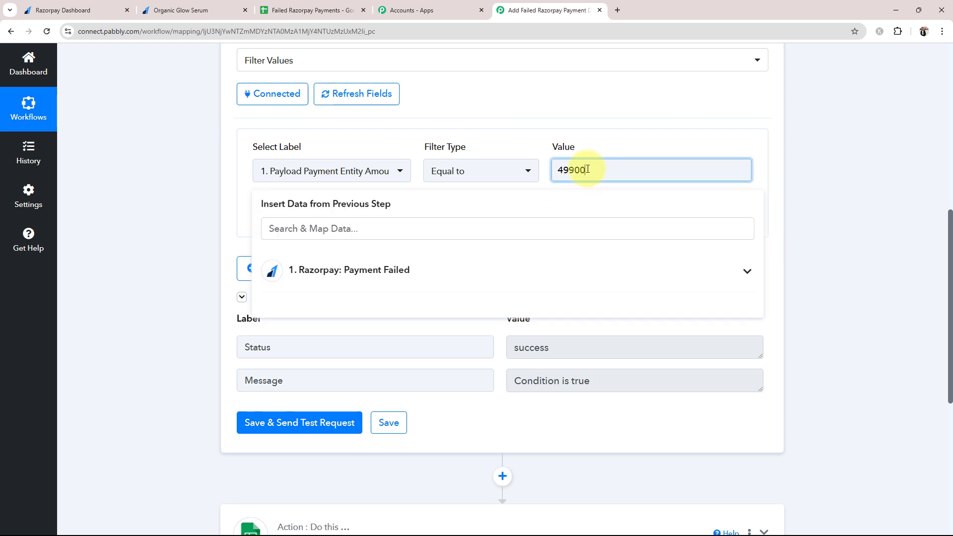
key("BackSpace")
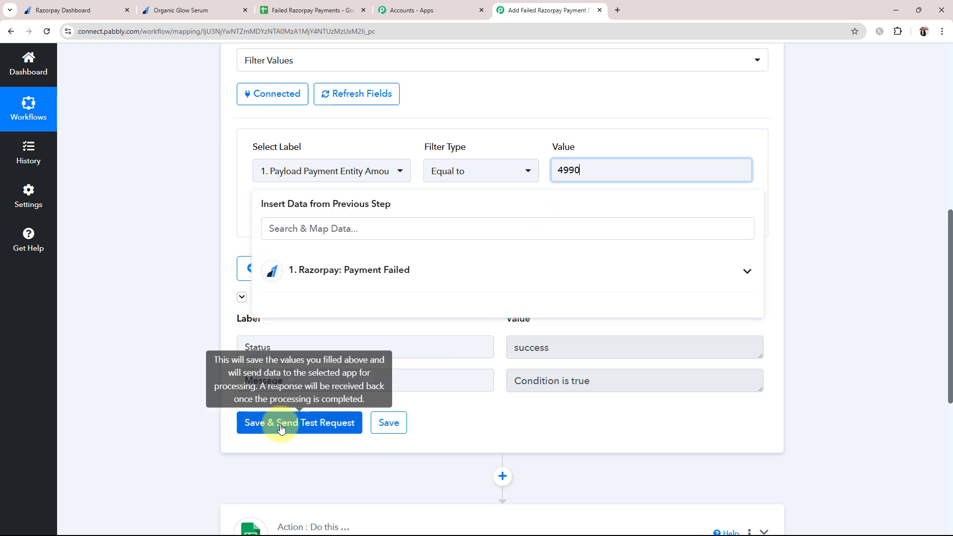
left_click(284, 422)
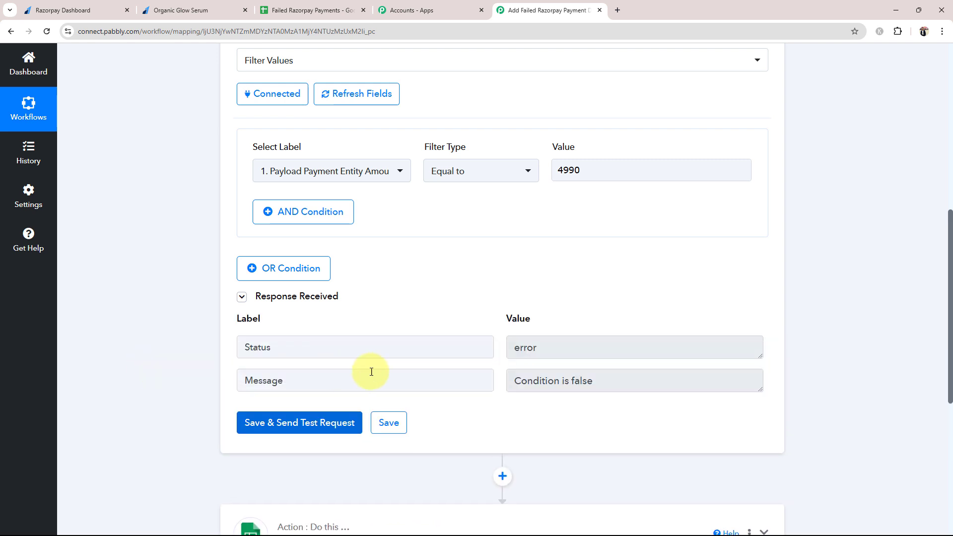
Highlight the Condition is false message and error status, then reopen the amount value for editing
left_click_drag(620, 385, 519, 391)
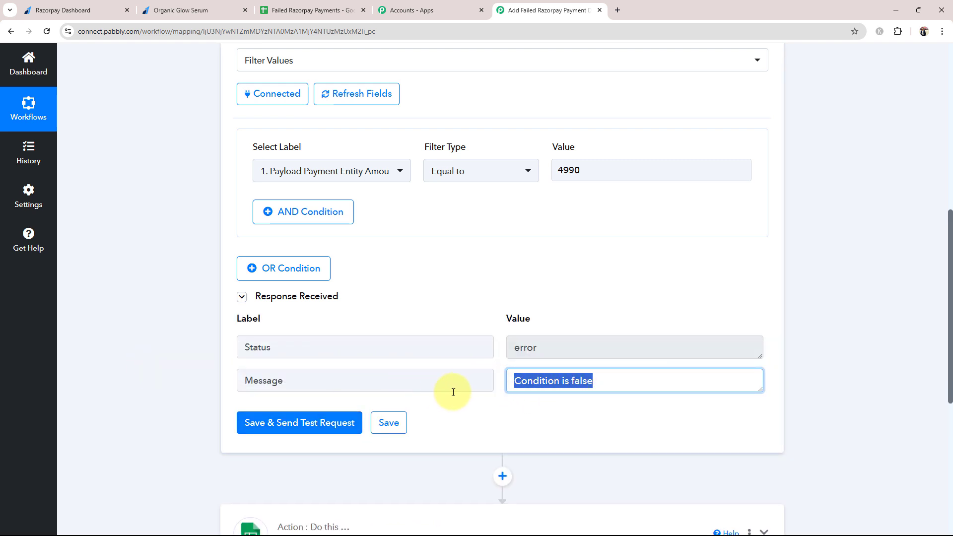
left_click_drag(534, 348, 511, 353)
left_click(146, 378)
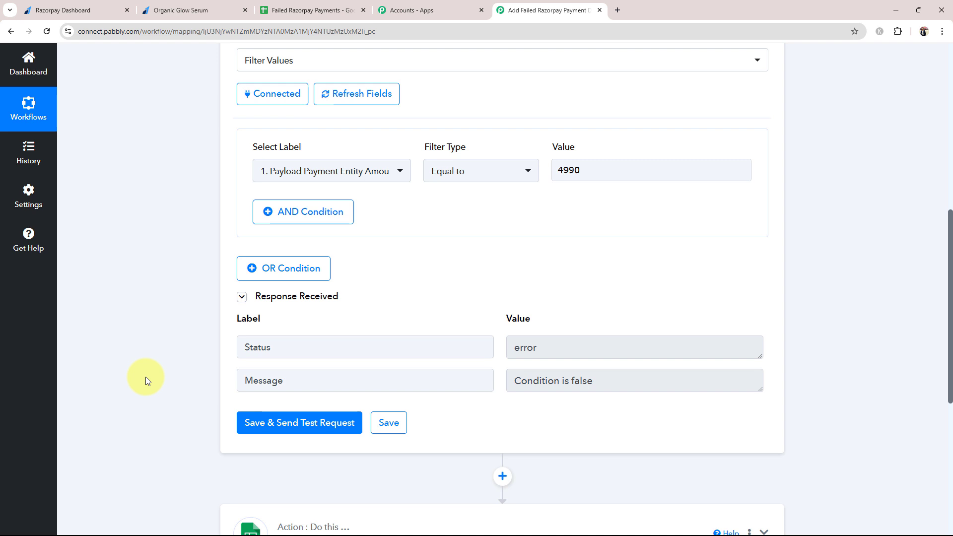
left_click(601, 170)
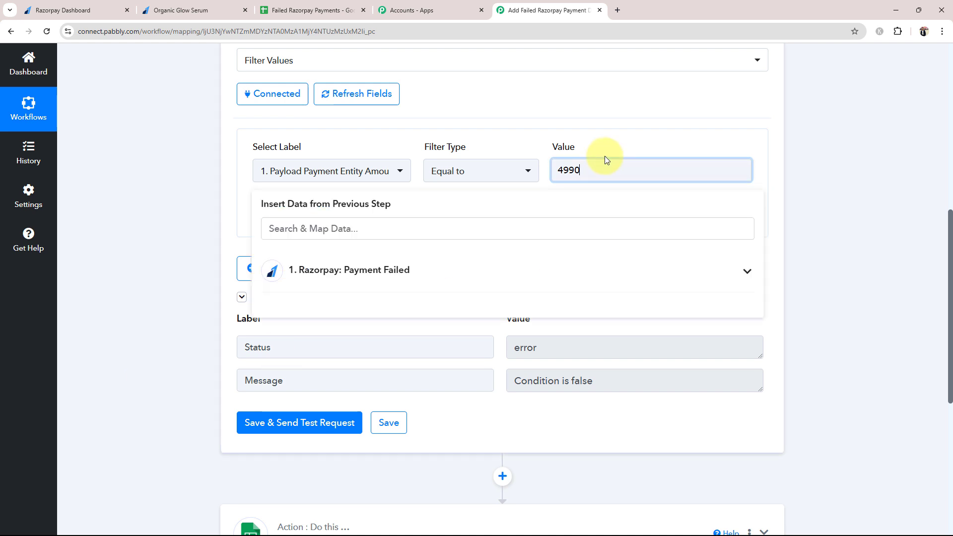
left_click(194, 308)
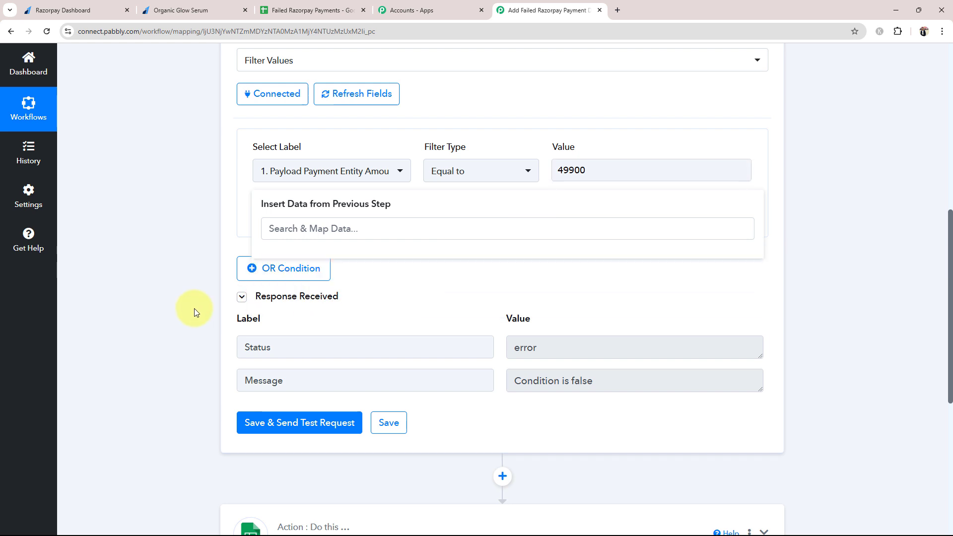
left_click(109, 13)
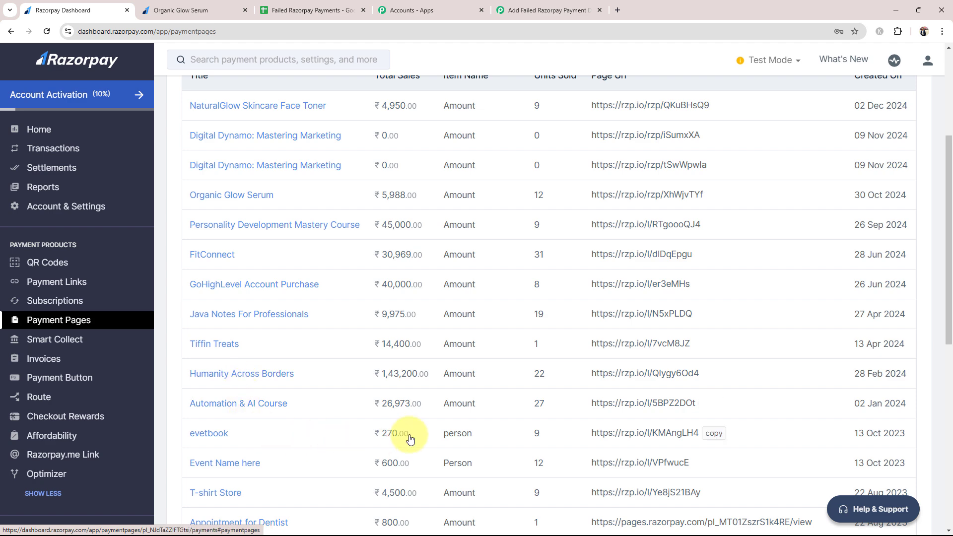
Return from Razorpay's Payment Pages to the Pabbly workflow's filter step
left_click(551, 10)
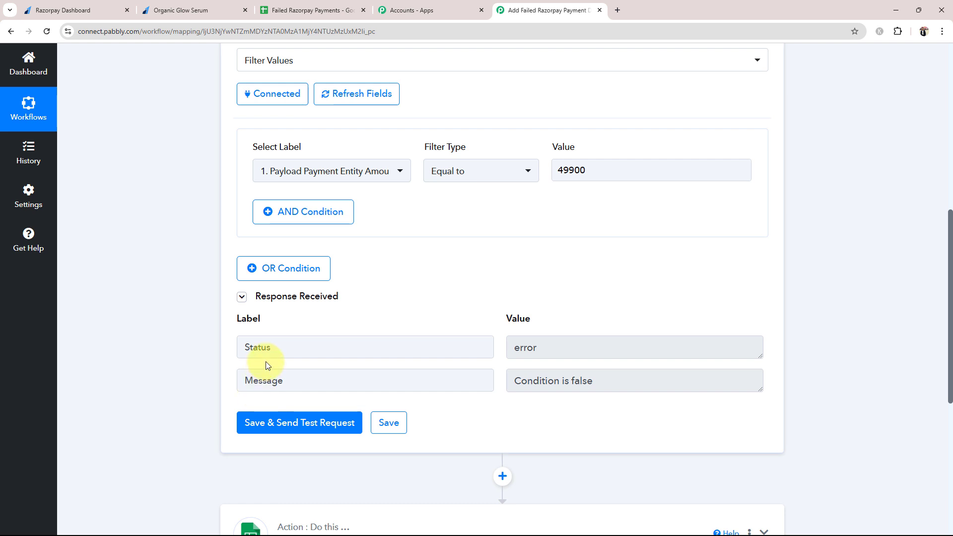
Save the filter, then connect the Add New Row step with the existing Google Sheets connection
left_click(276, 421)
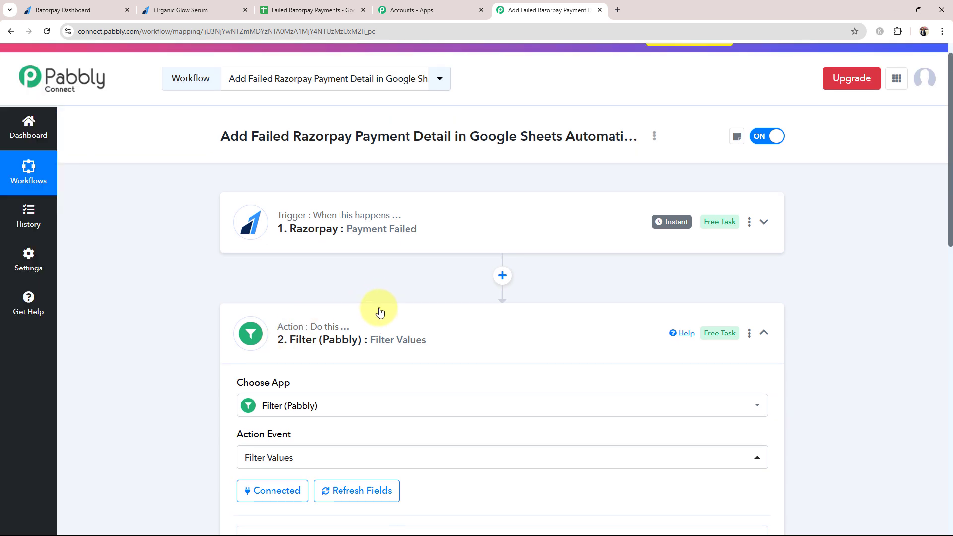
scroll(292, 357, "down", 3)
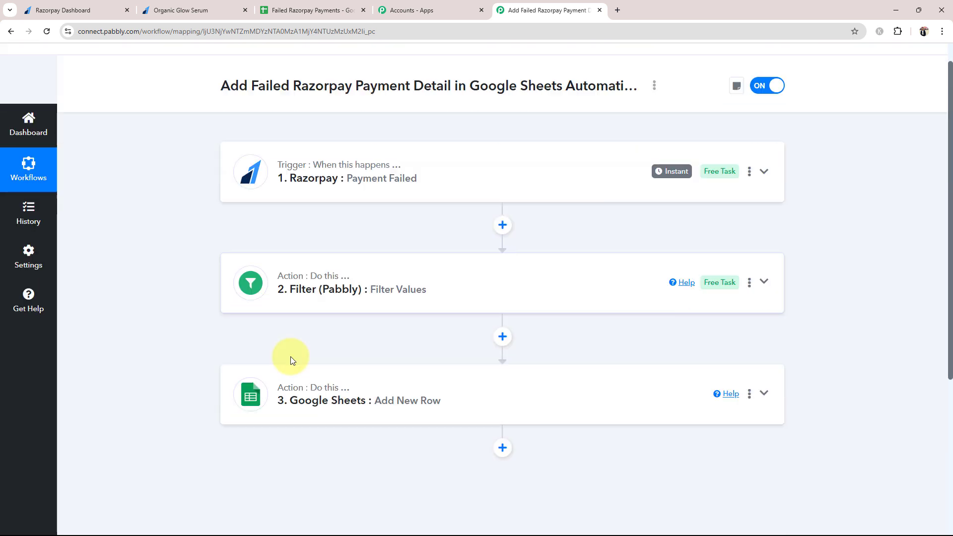
left_click(314, 315)
scroll(314, 315, "down", 2)
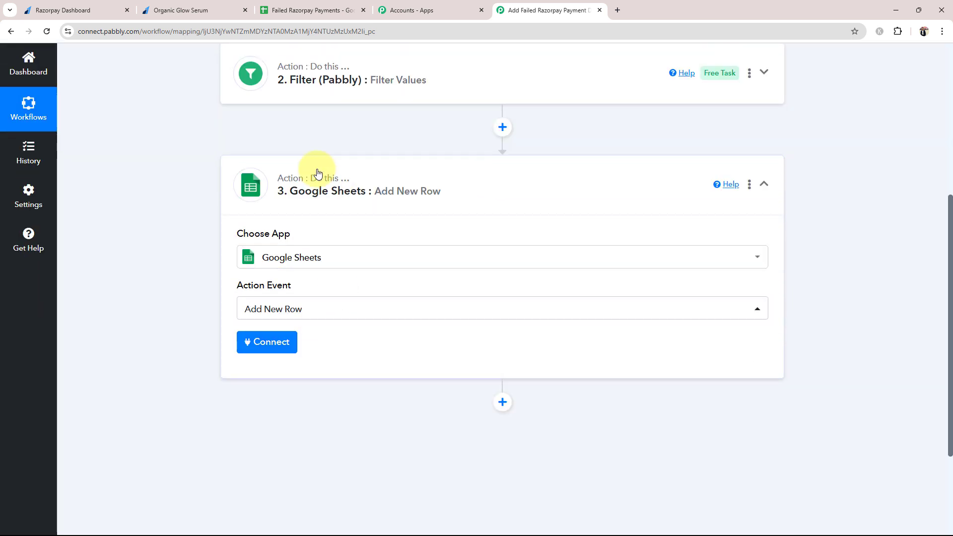
left_click(264, 347)
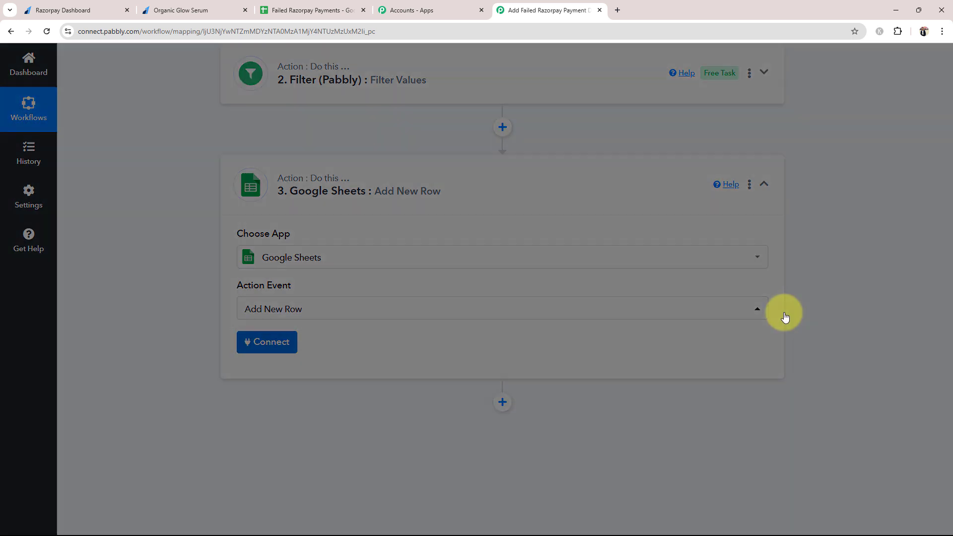
left_click(440, 164)
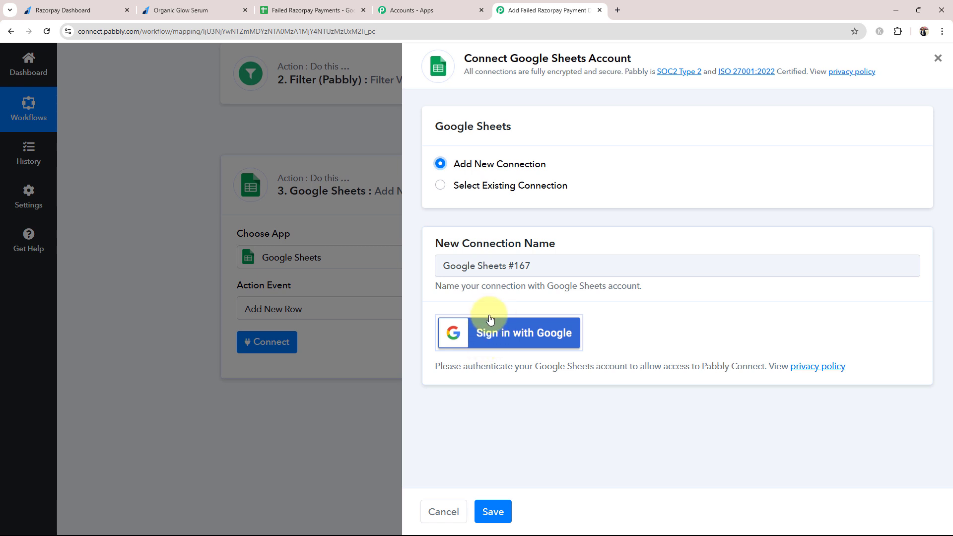
left_click(440, 185)
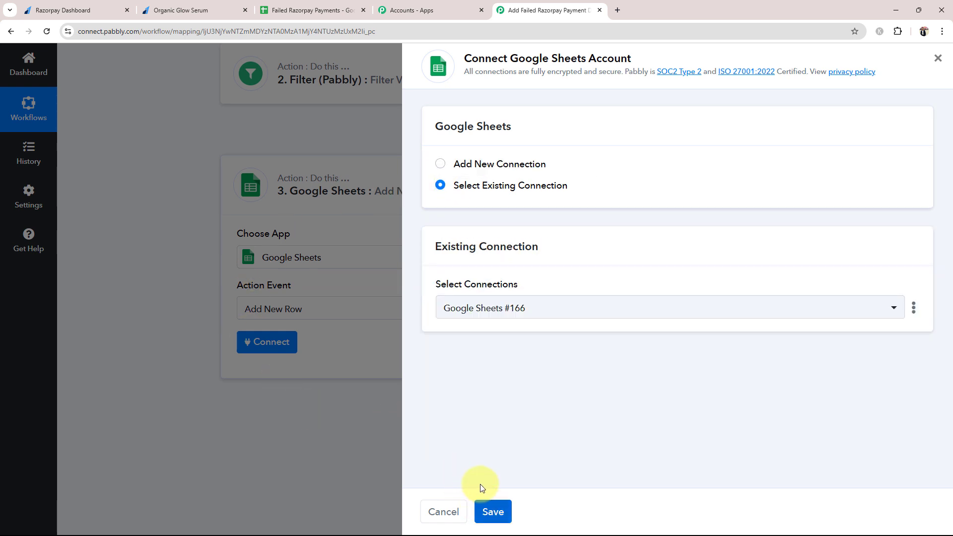
left_click(484, 511)
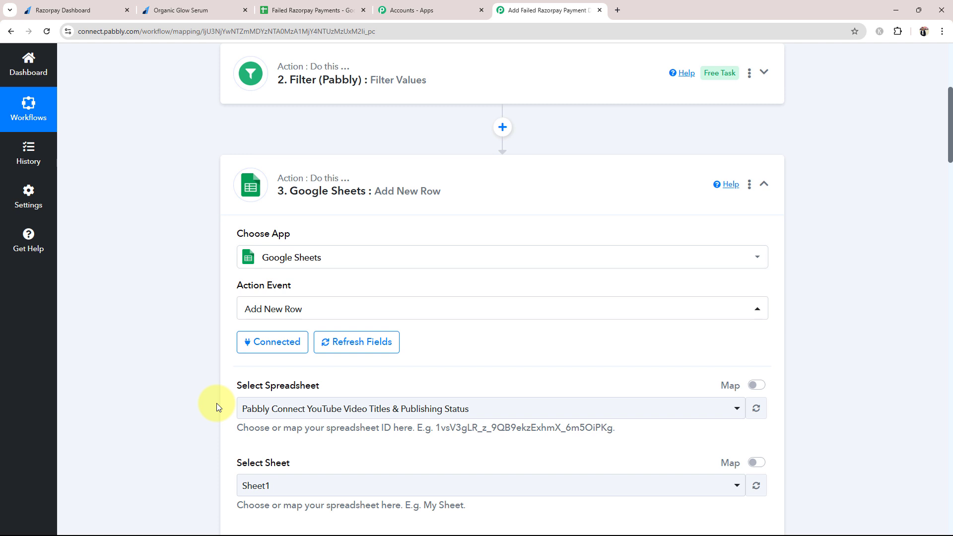
Choose the Failed Razorpay Payments spreadsheet and Sheet1, checking the sheet's column headers
scroll(208, 409, "down", 2)
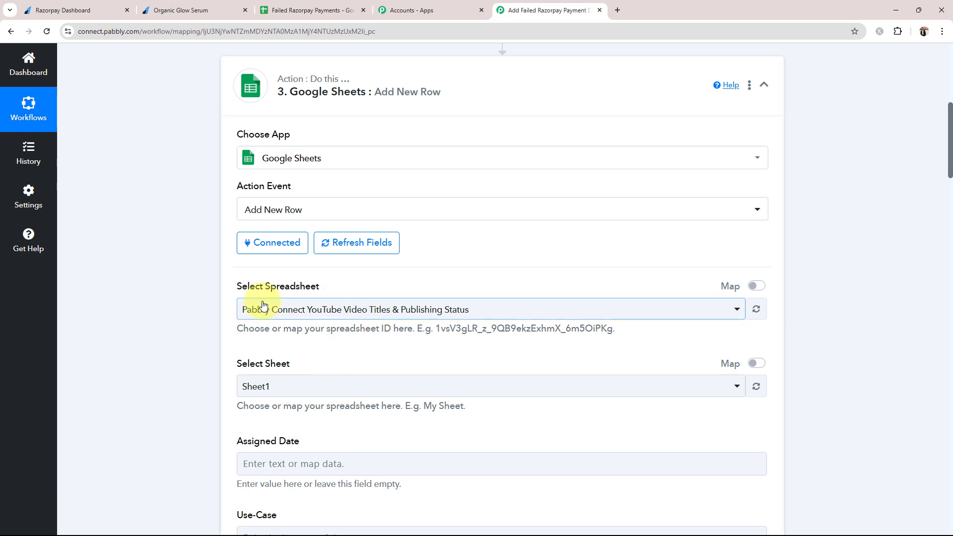
left_click(263, 310)
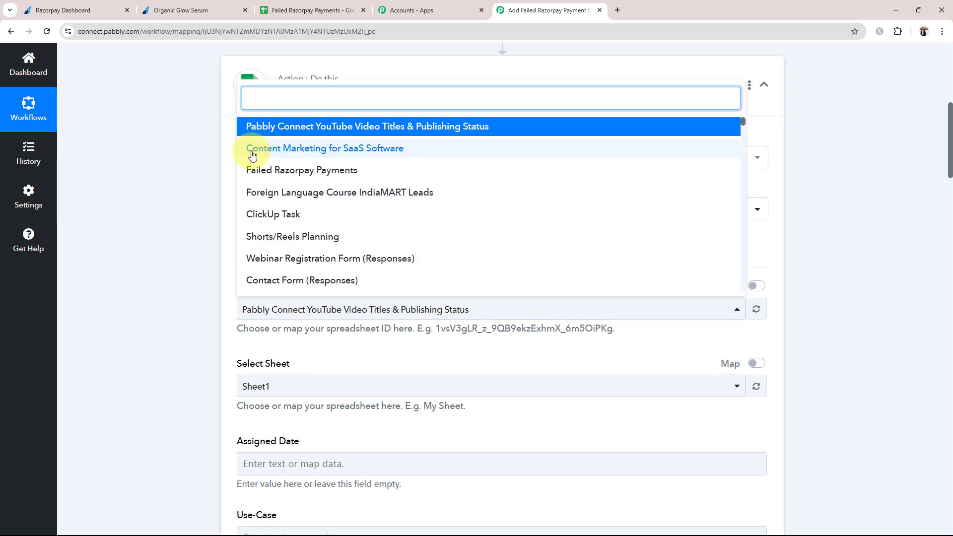
left_click(254, 171)
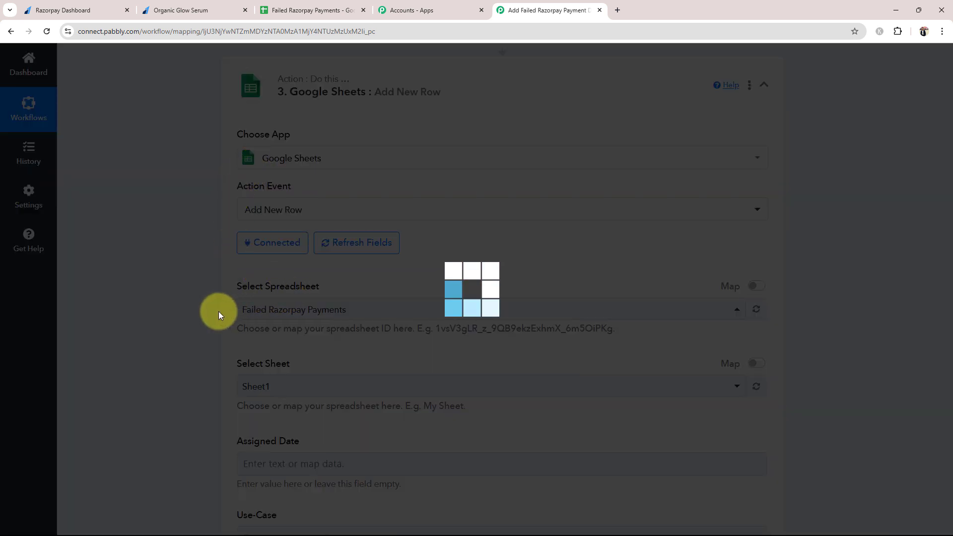
left_click(293, 10)
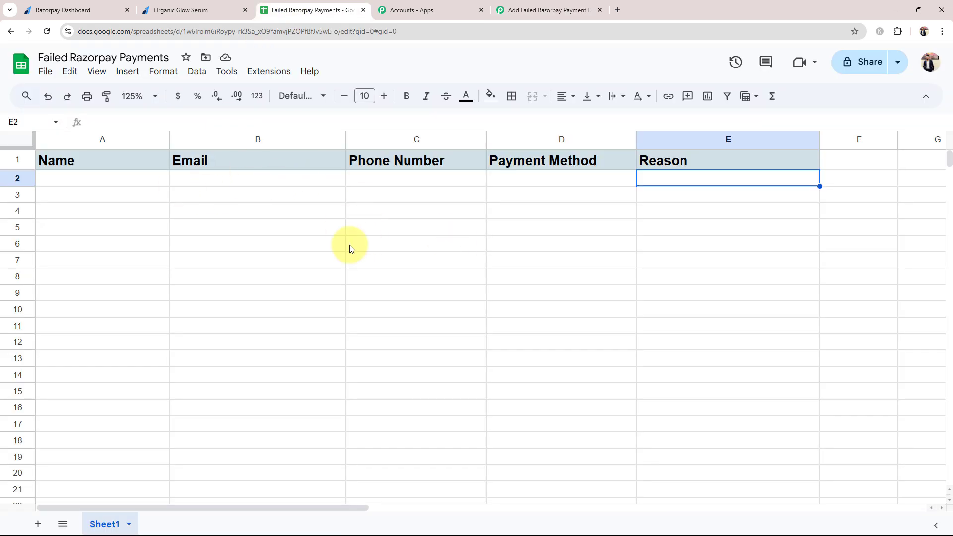
left_click(564, 8)
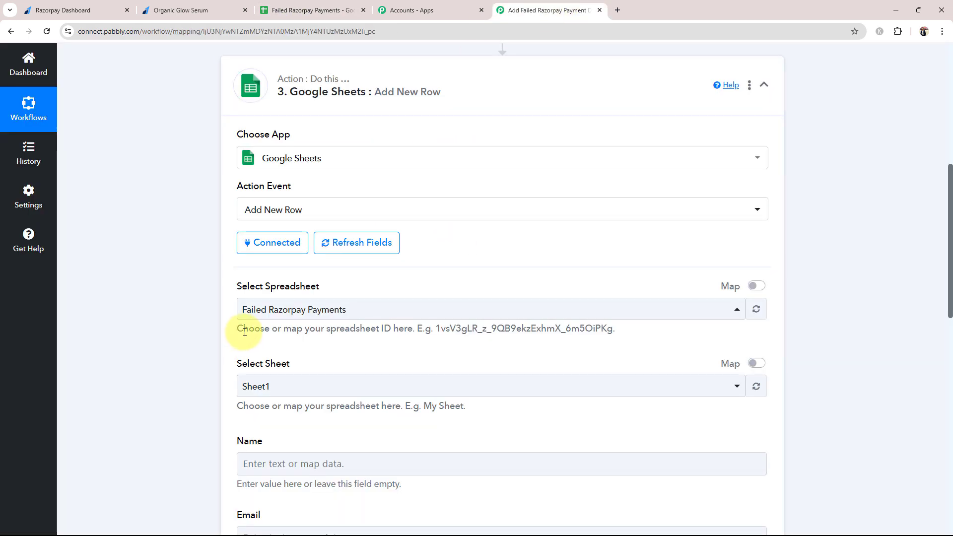
scroll(144, 337, "down", 4)
left_click(255, 190)
left_click(260, 245)
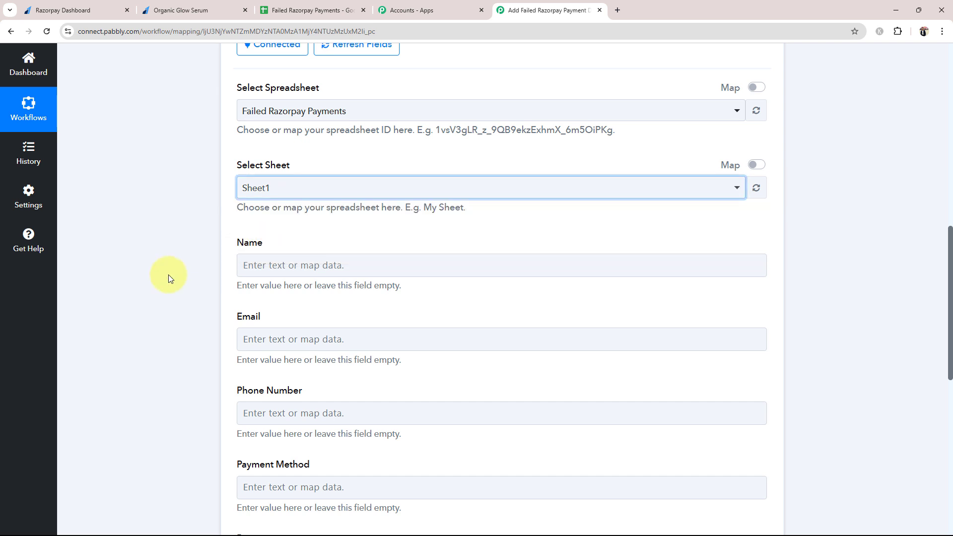
scroll(168, 276, "down", 2)
left_click(330, 9)
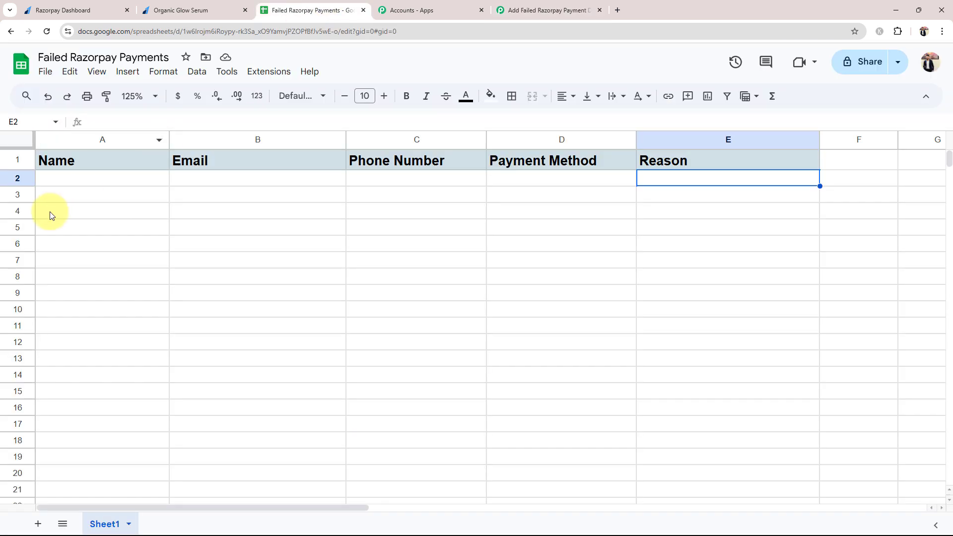
left_click(513, 10)
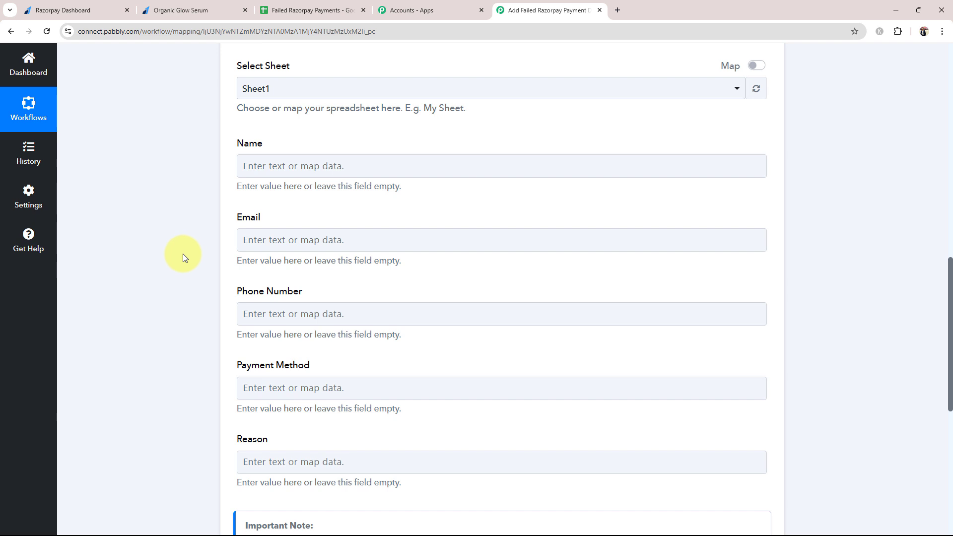
scroll(182, 257, "down", 1)
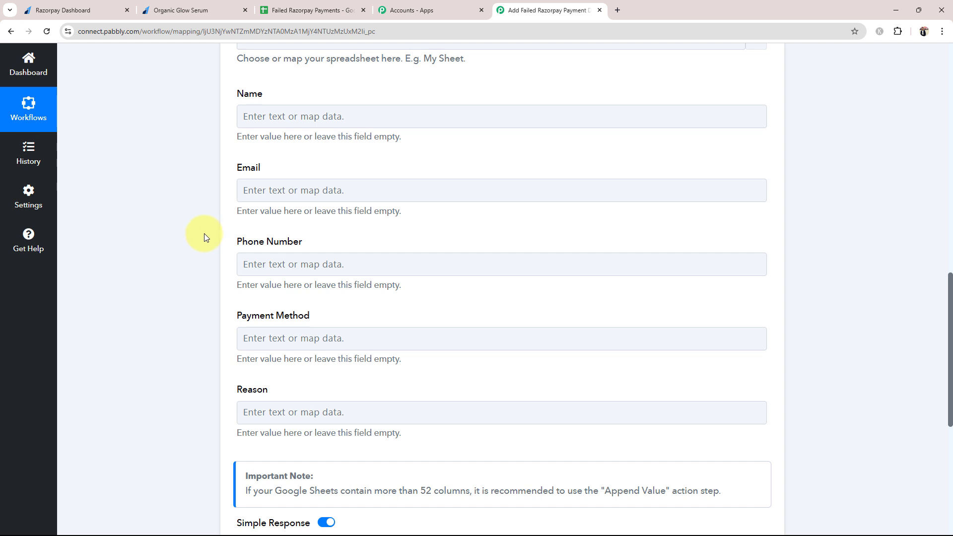
left_click(279, 117)
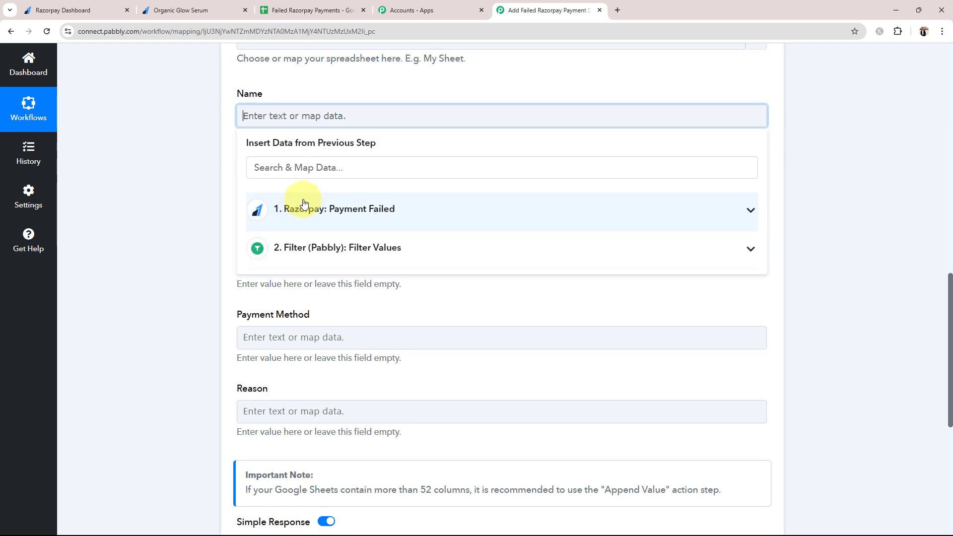
Map the Razorpay notes name, email and phone into Name, Email and Phone Number
left_click(722, 209)
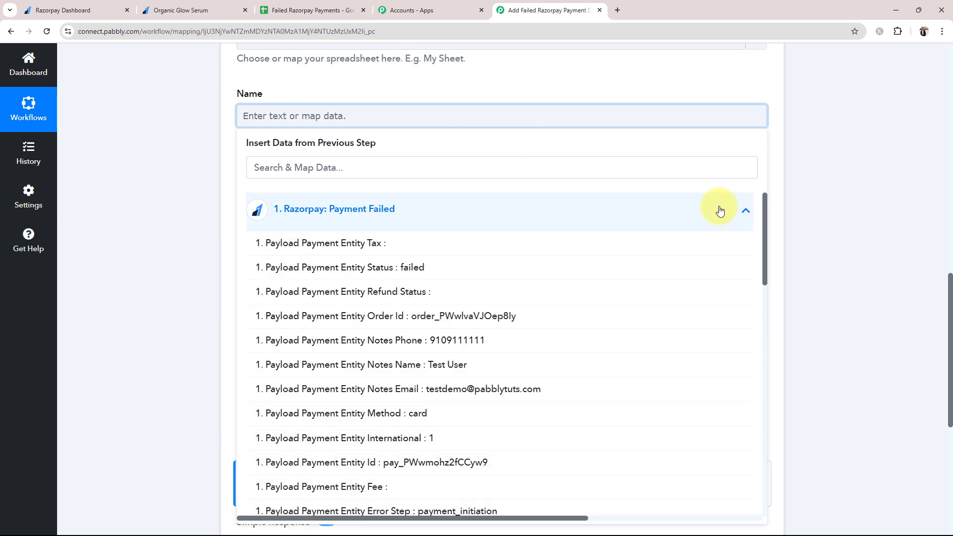
left_click(280, 365)
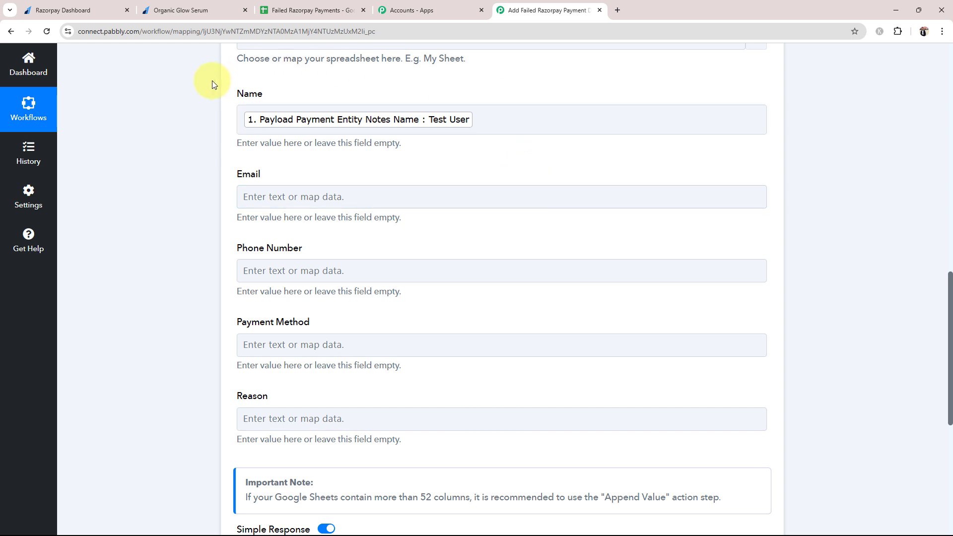
left_click(301, 199)
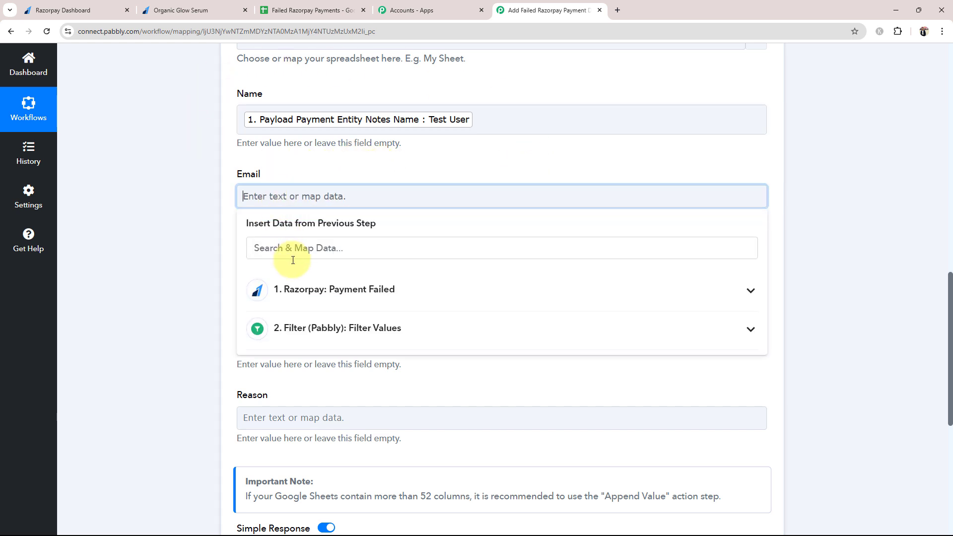
left_click(298, 290)
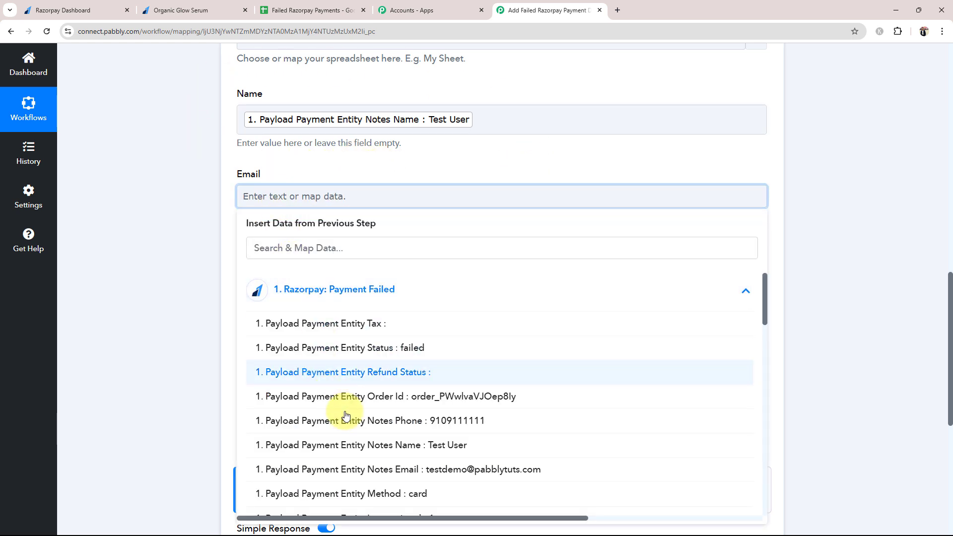
left_click(378, 469)
left_click(268, 277)
left_click(283, 377)
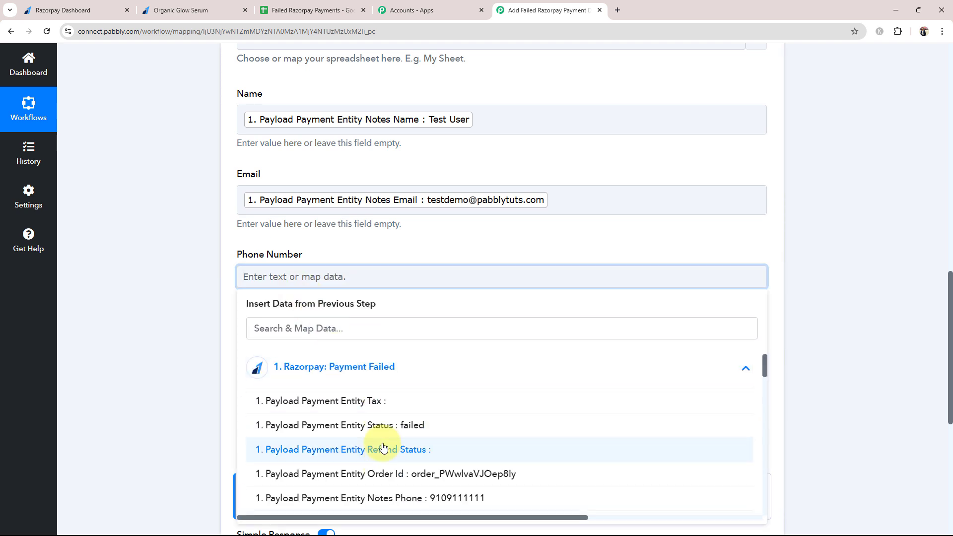
scroll(379, 451, "down", 2)
left_click(342, 396)
left_click(109, 265)
scroll(245, 182, "down", 5)
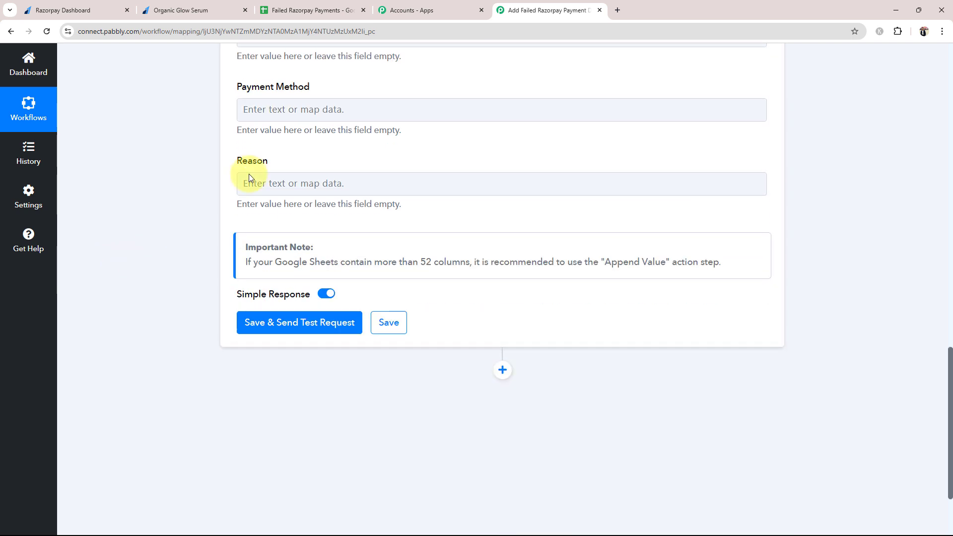
Map Payload Payment Entity Method into Payment Method and Payload Payment Entity Error Reason into Reason
left_click(281, 110)
left_click(328, 212)
scroll(297, 397, "down", 2)
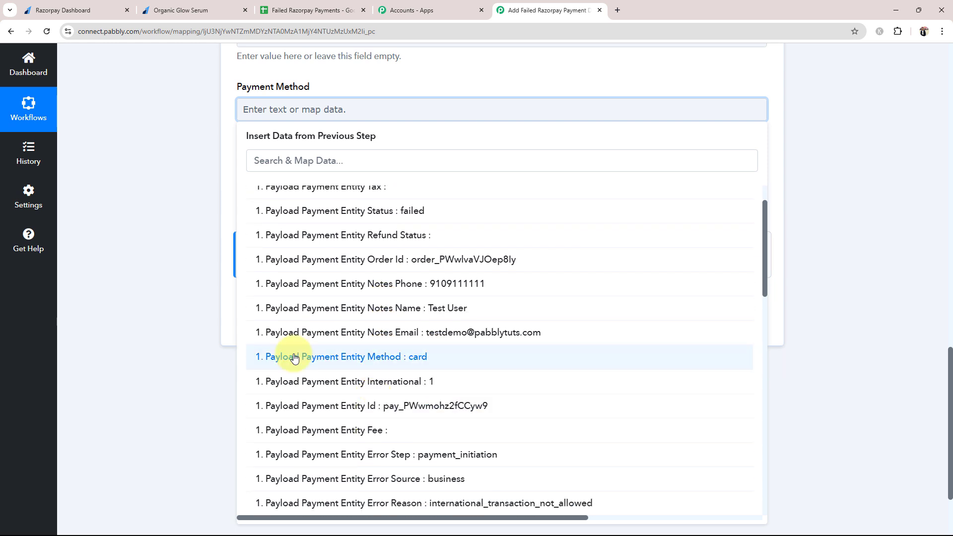
left_click(346, 370)
left_click(151, 163)
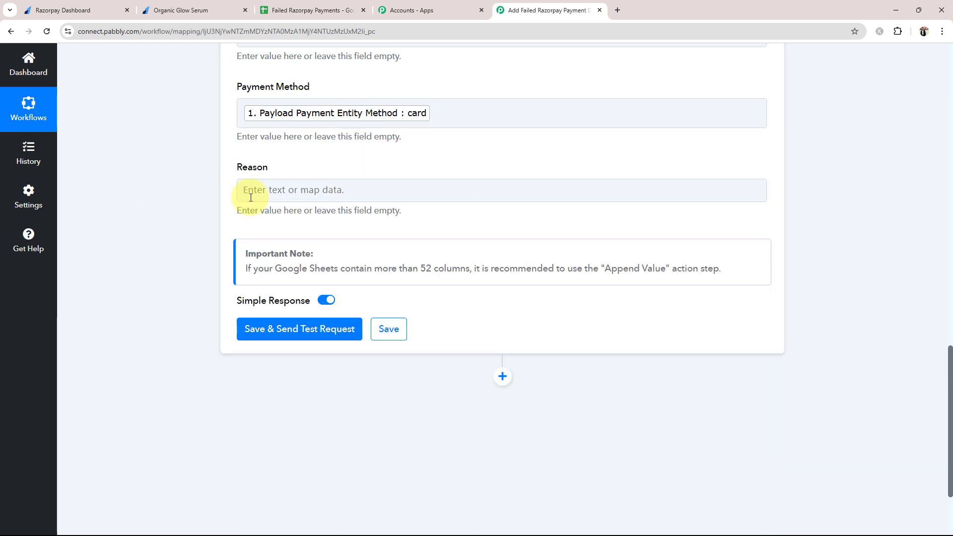
left_click(253, 190)
left_click(308, 293)
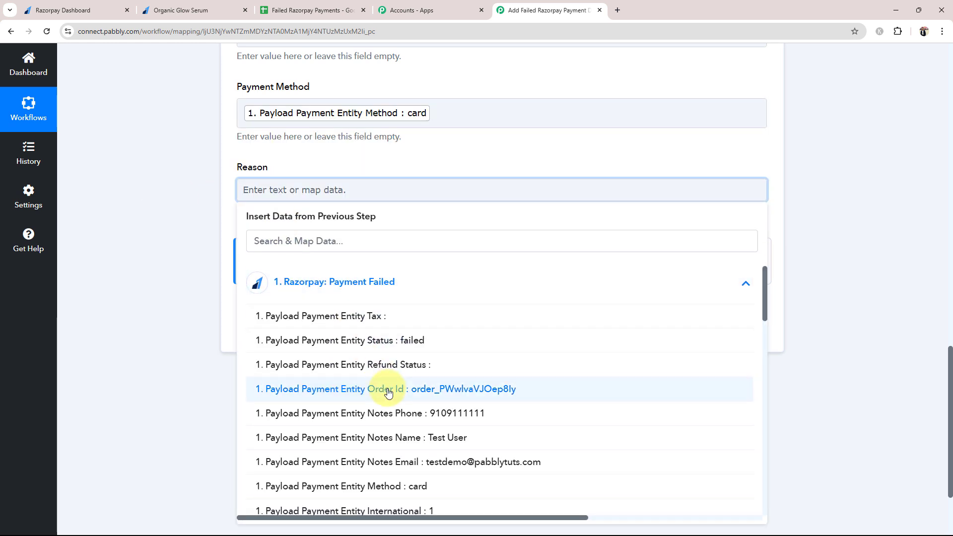
scroll(392, 390, "down", 5)
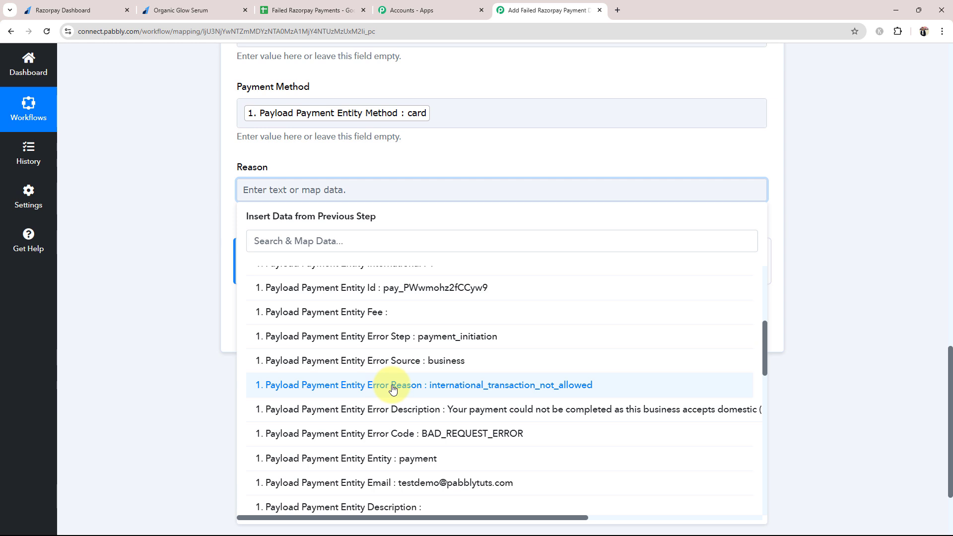
left_click(393, 388)
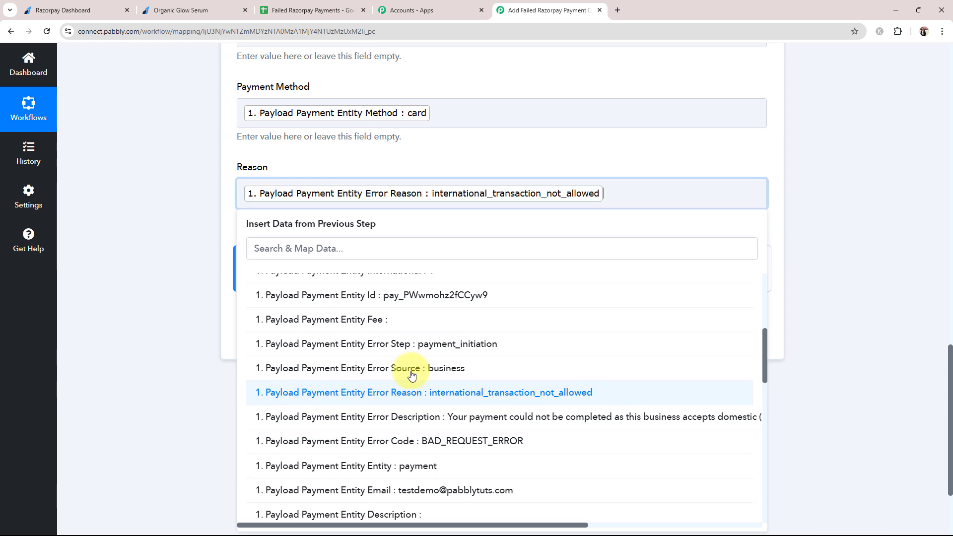
left_click(182, 251)
scroll(182, 251, "up", 6)
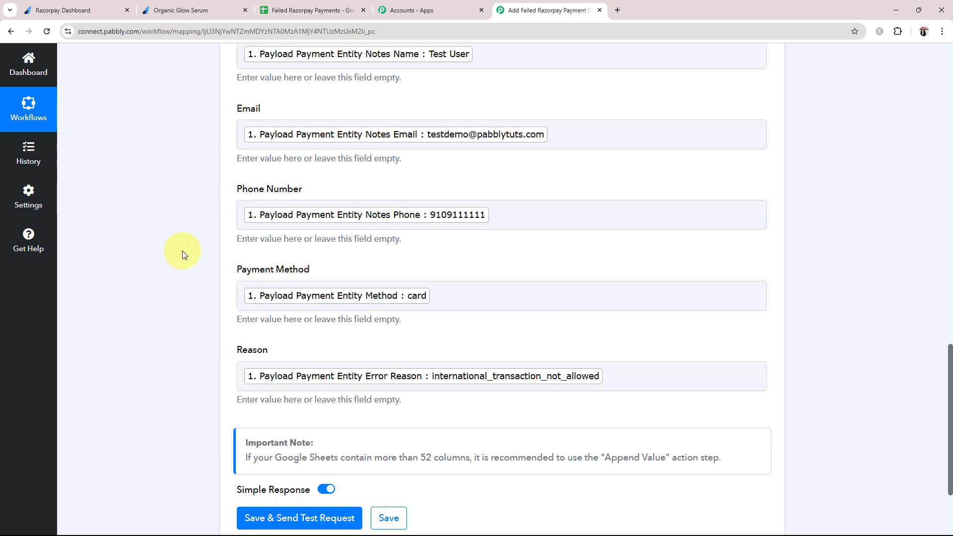
scroll(182, 251, "down", 1)
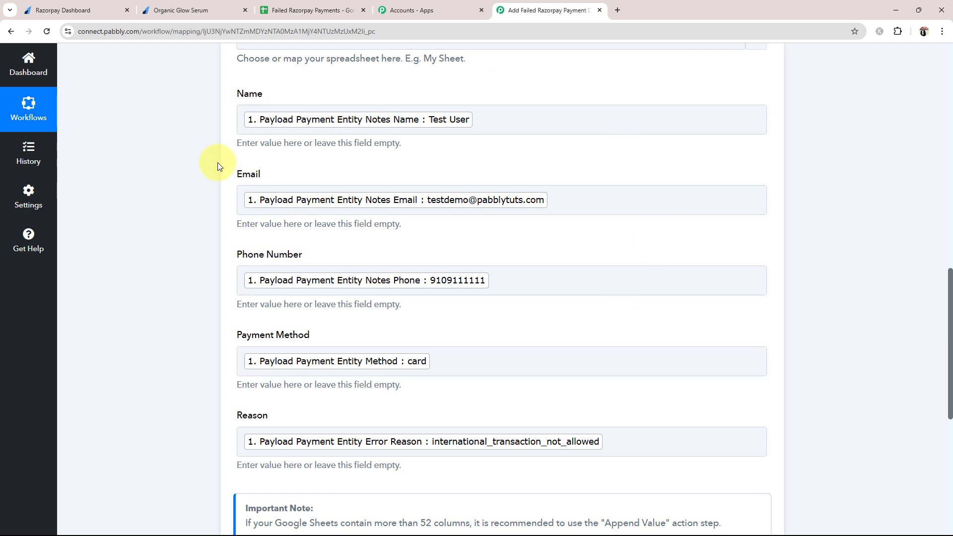
left_click(422, 360)
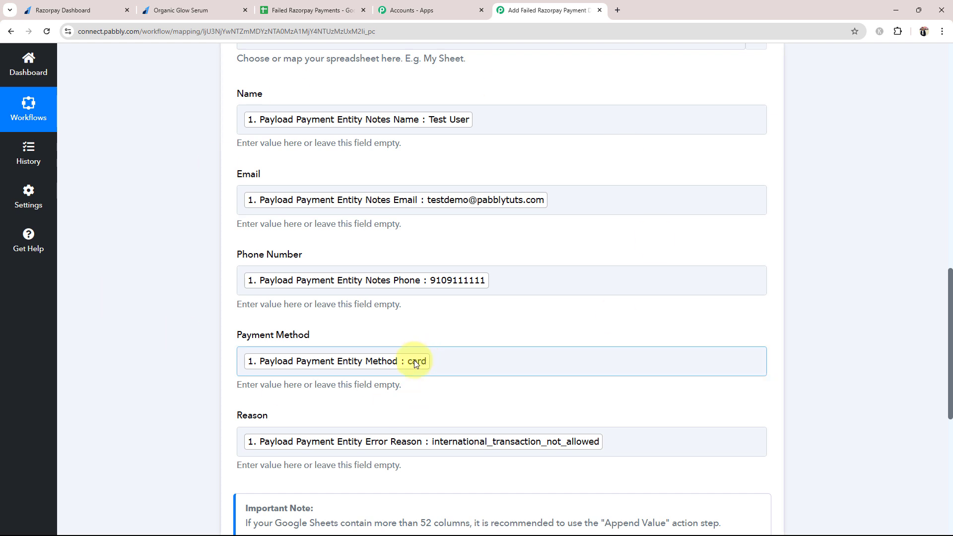
left_click(305, 10)
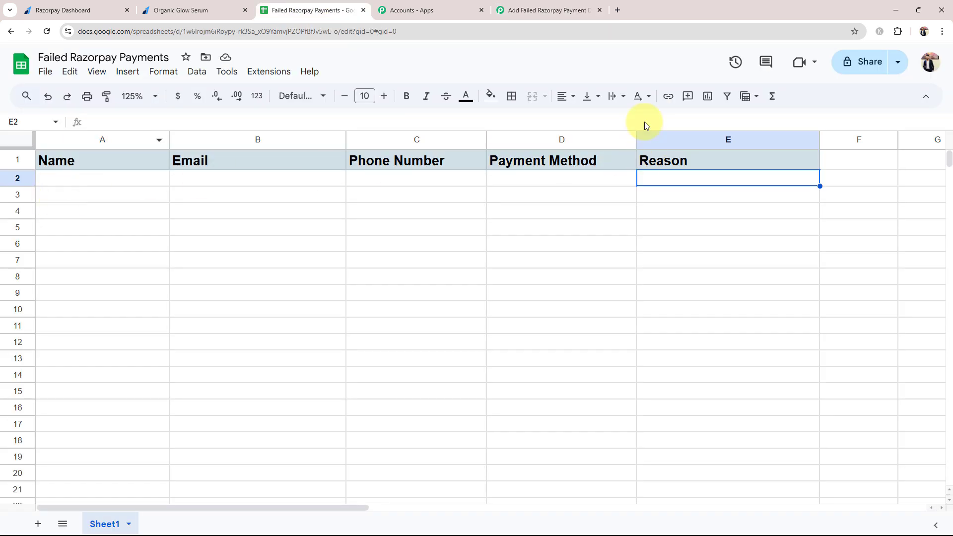
left_click(545, 10)
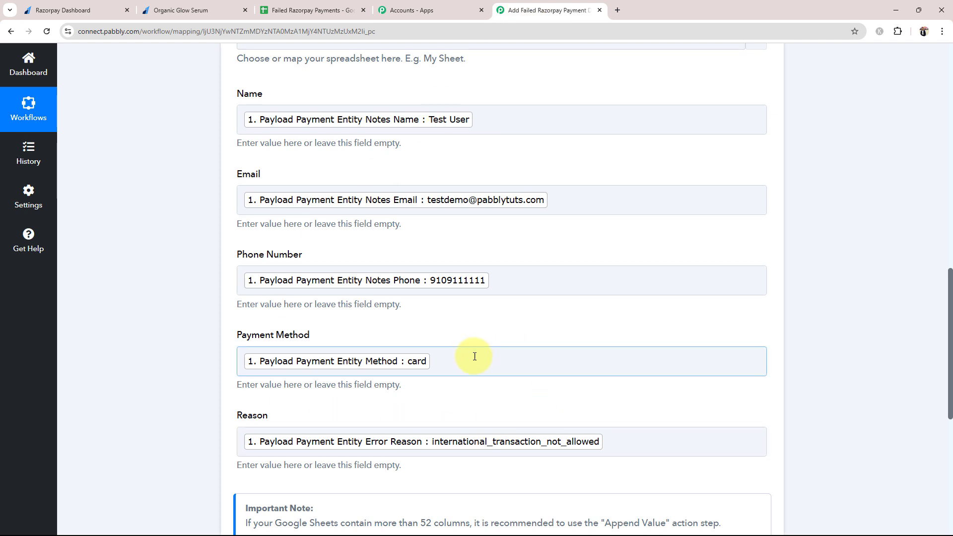
left_click(452, 354)
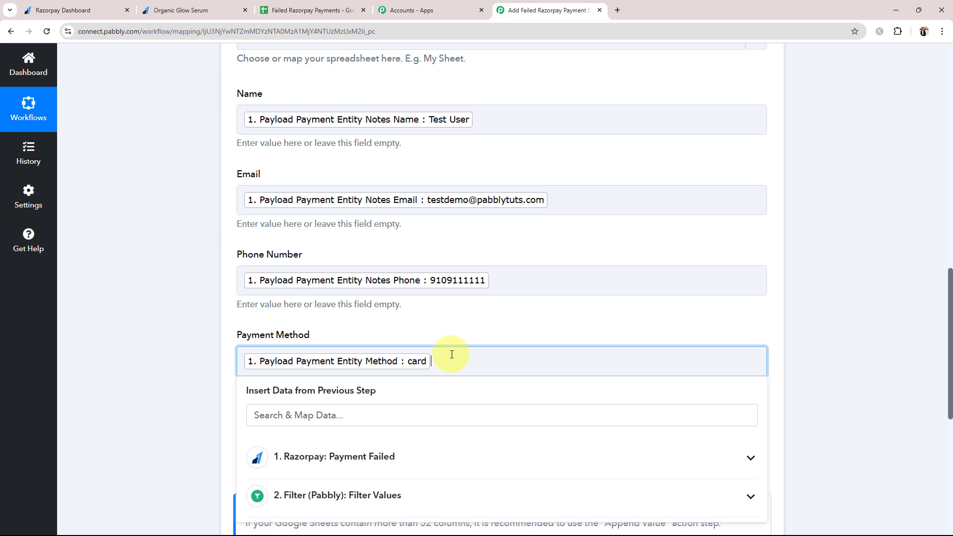
left_click(145, 389)
scroll(122, 389, "down", 5)
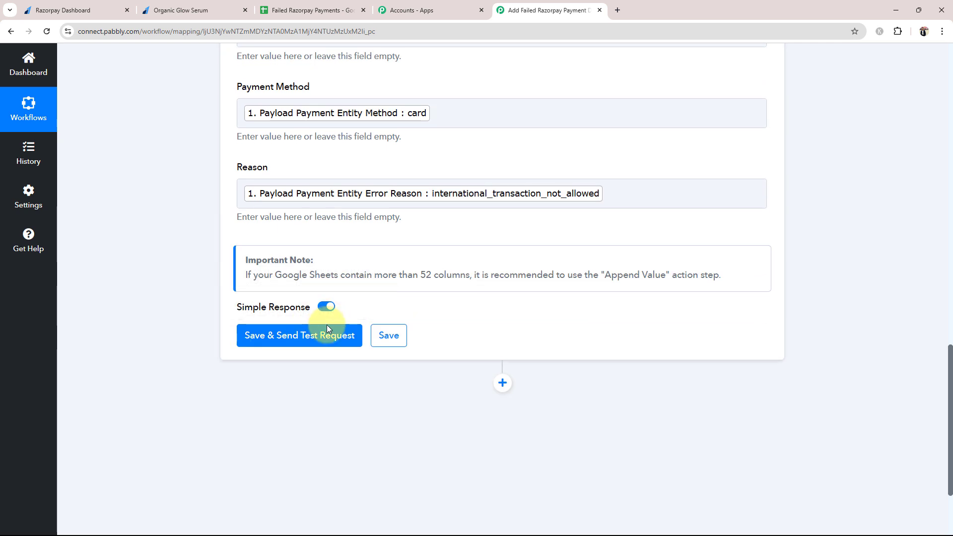
Save the Add New Row step and test it, confirming Sheet1!A2:E2 updated with 1 row and 5 cells
left_click(293, 339)
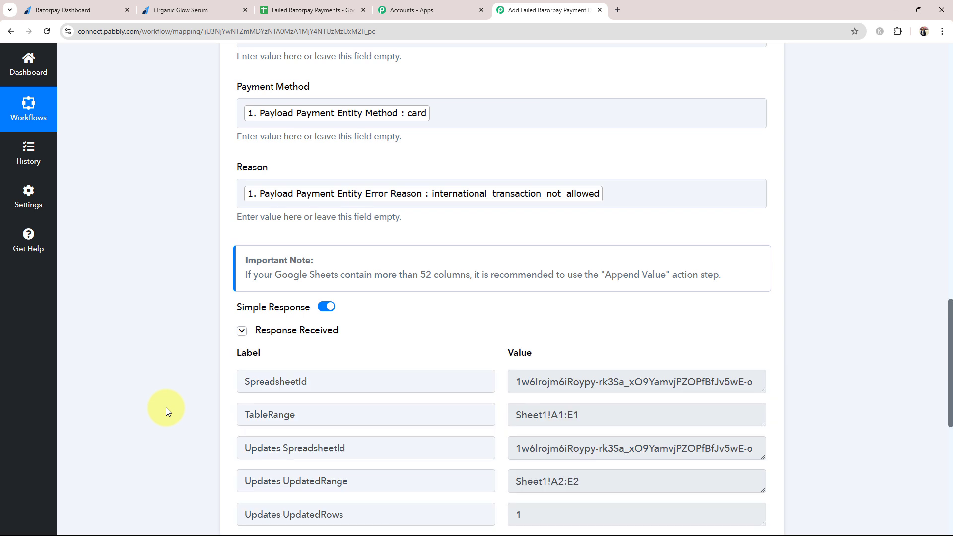
scroll(166, 411, "down", 6)
left_click_drag(528, 250, 417, 241)
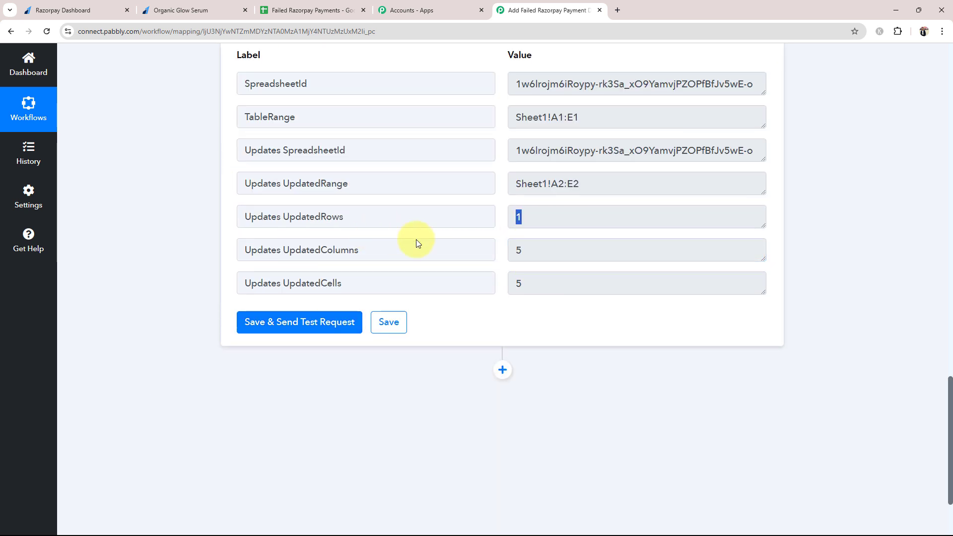
left_click(533, 274)
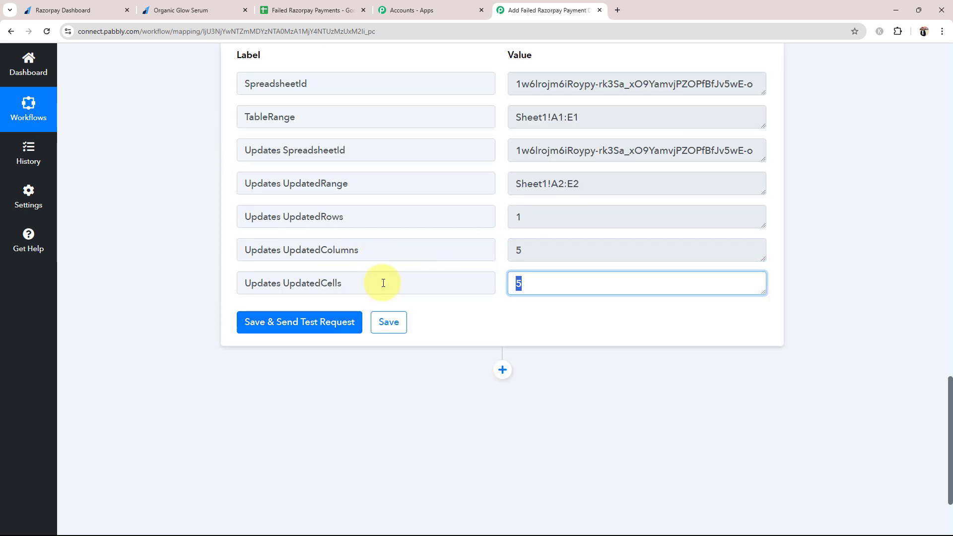
scroll(383, 281, "up", 4)
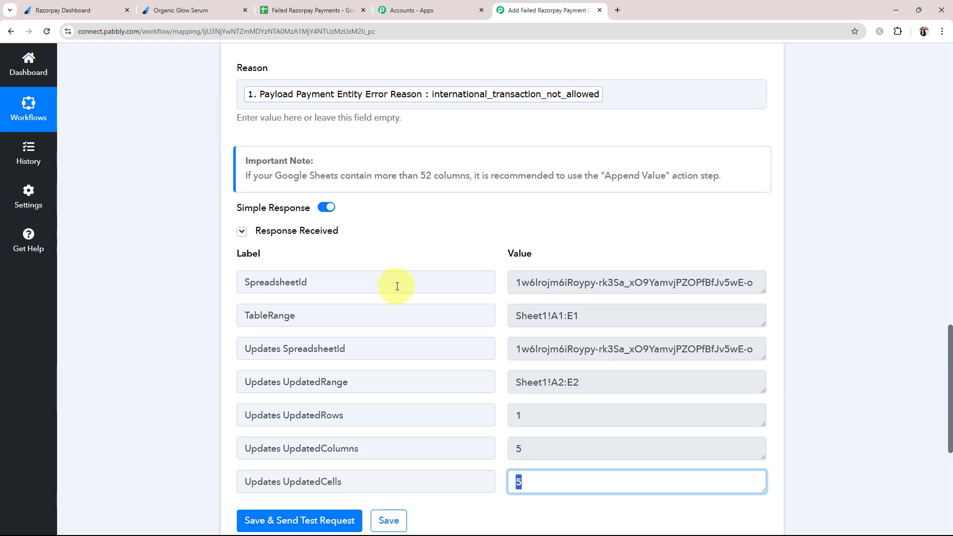
Clear the background shading and bold from test row A2:E2 in the spreadsheet
left_click(270, 4)
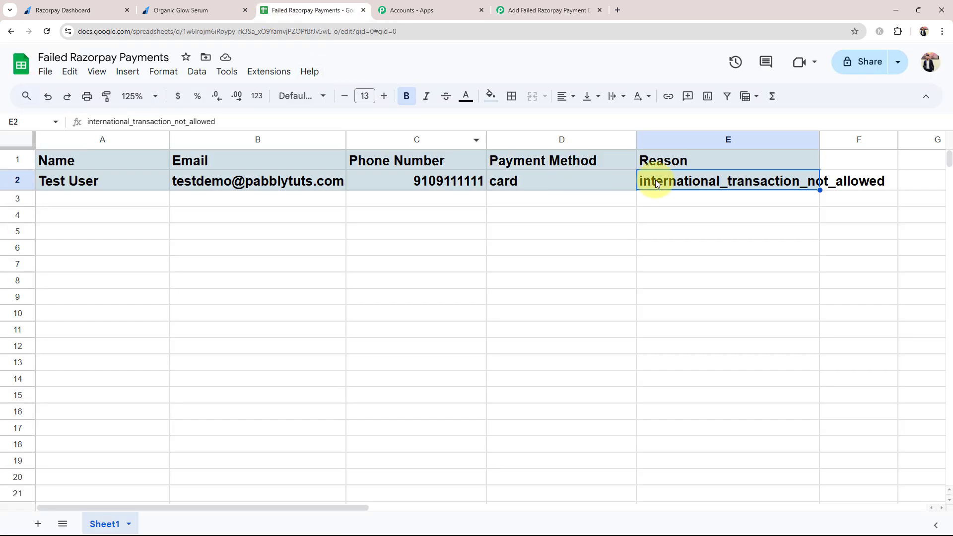
left_click_drag(774, 181, 99, 180)
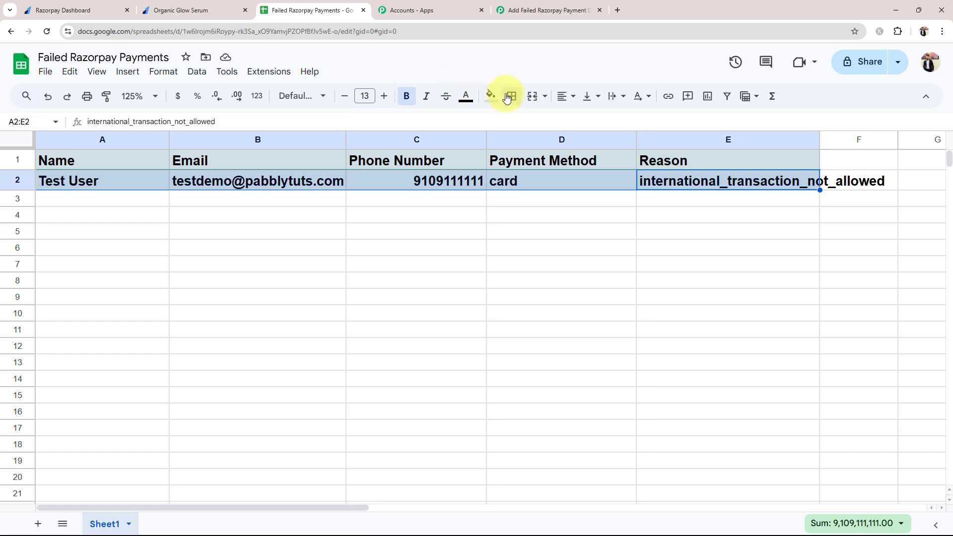
left_click(491, 96)
left_click(616, 140)
left_click(412, 102)
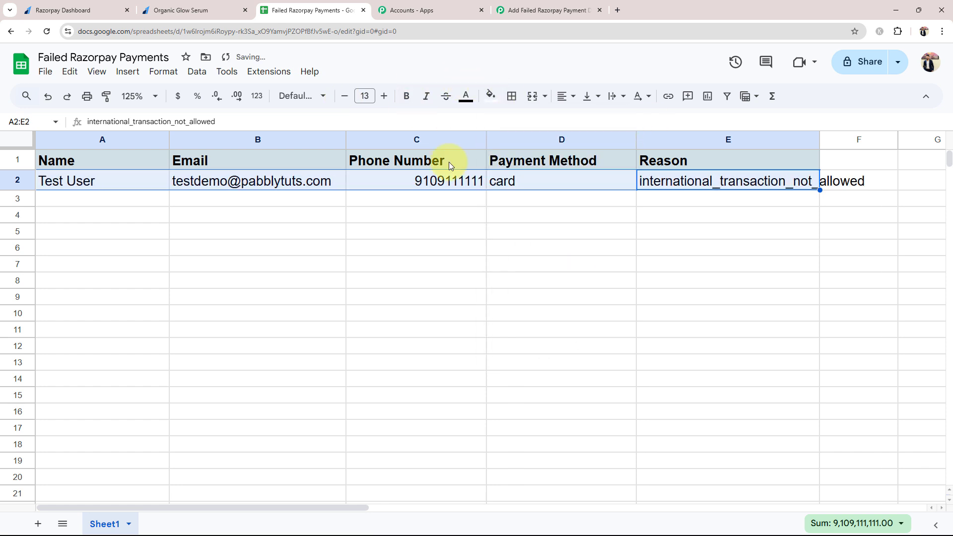
Wrap the reason text in E2, review the row's values, and widen column E to fit the reason
left_click(548, 276)
double_click(730, 182)
left_click(615, 96)
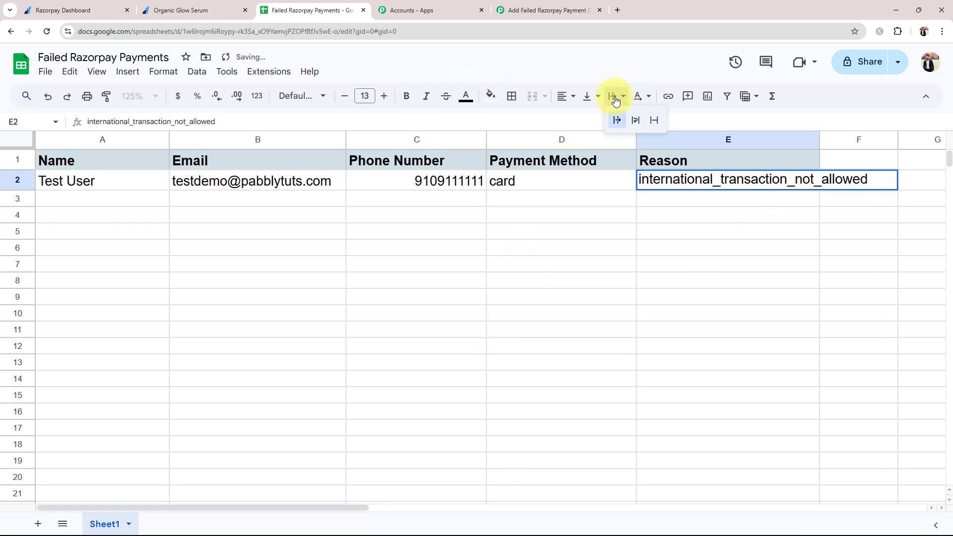
left_click(632, 121)
left_click(529, 296)
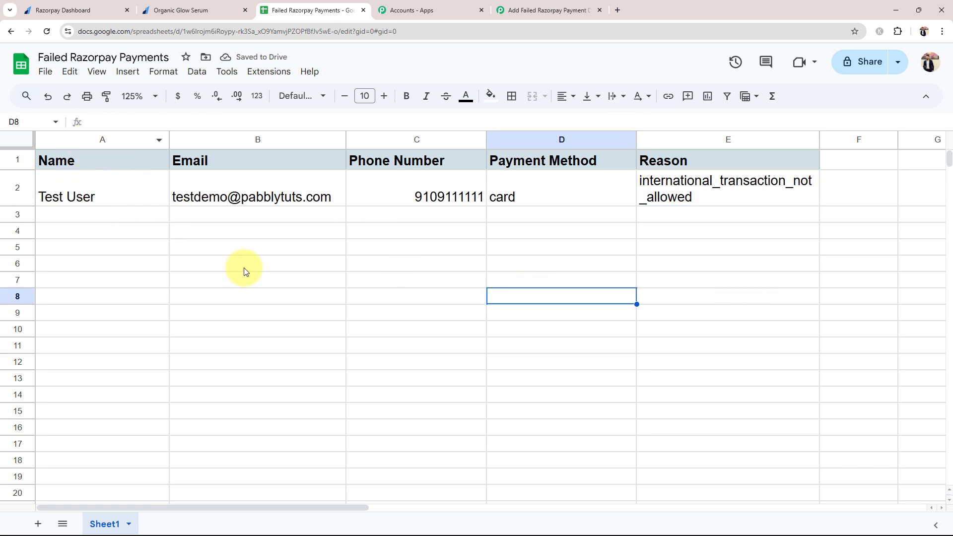
left_click(221, 193)
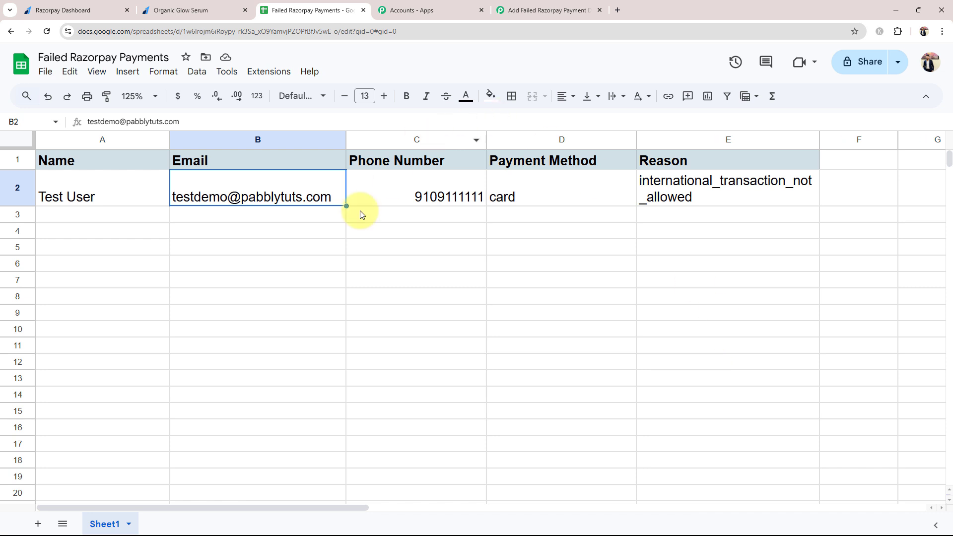
left_click(370, 198)
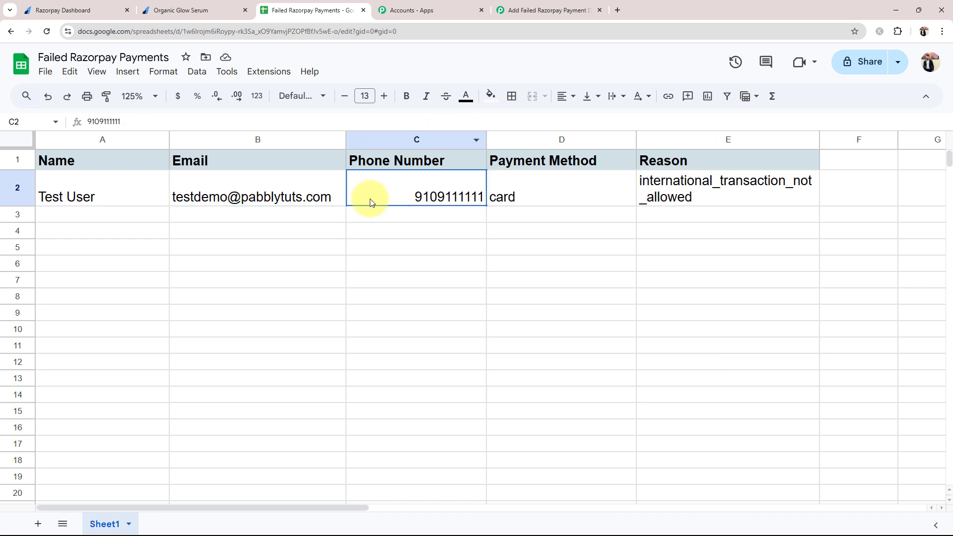
left_click(556, 164)
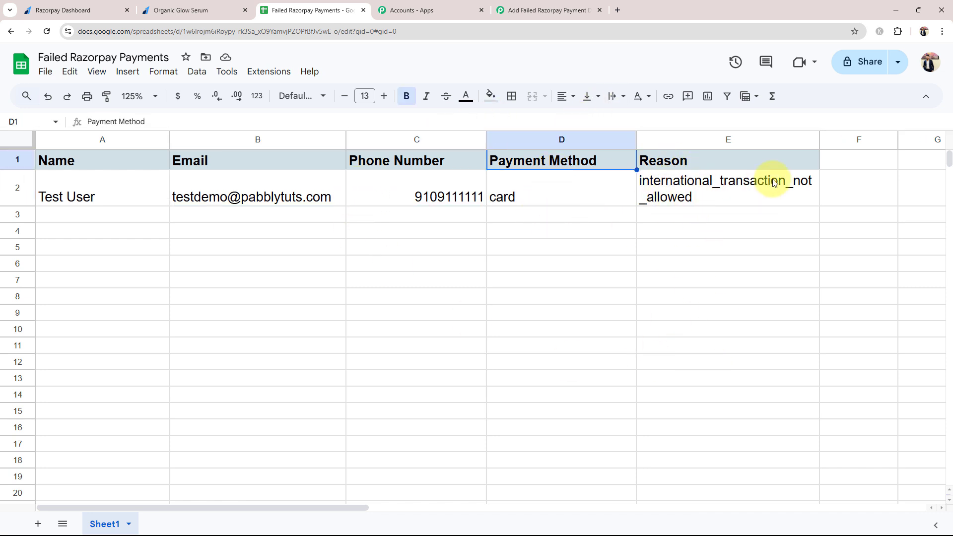
left_click_drag(819, 139, 925, 136)
left_click(632, 276)
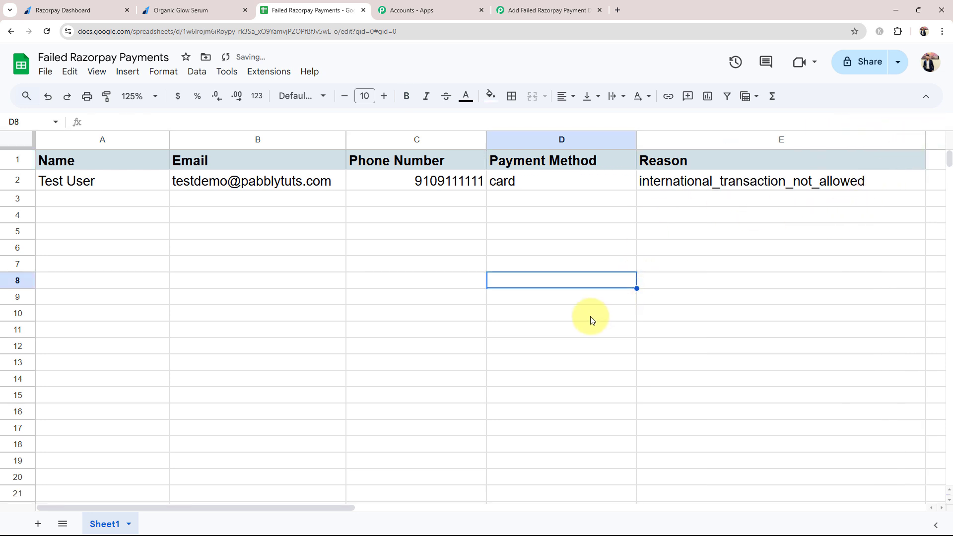
Back in Pabbly, collapse step 3 (Google Sheets Add New Row) to show the three-step workflow
left_click(530, 5)
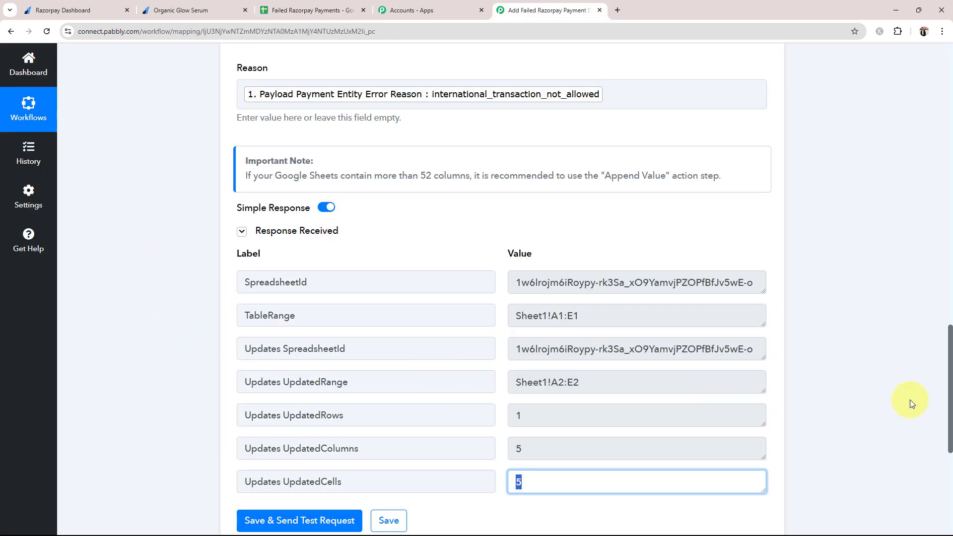
left_click_drag(949, 418, 947, 94)
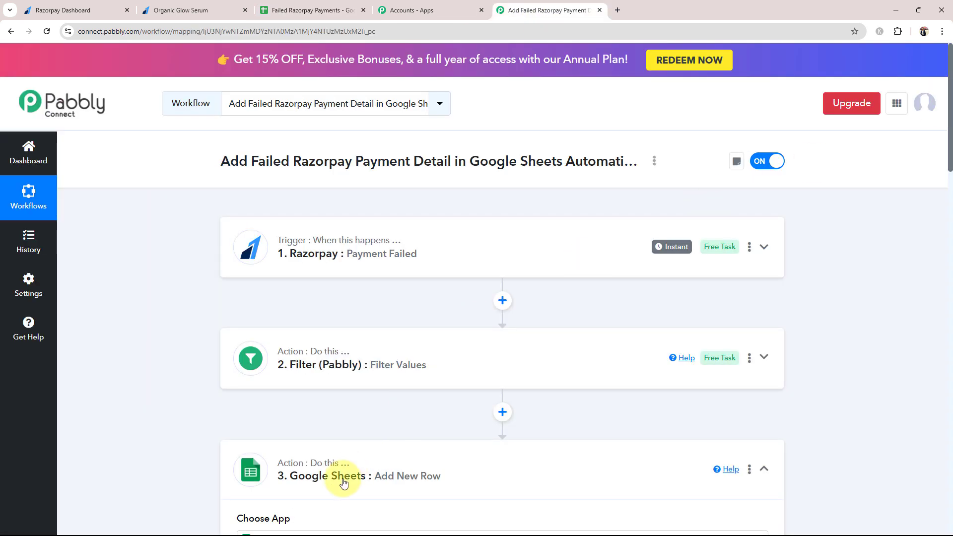
left_click(234, 442)
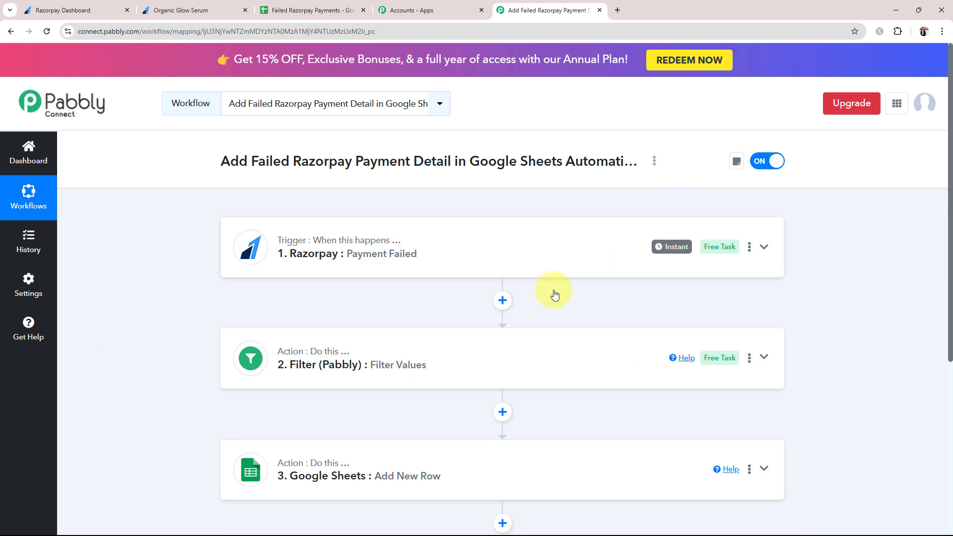
scroll(224, 282, "down", 1)
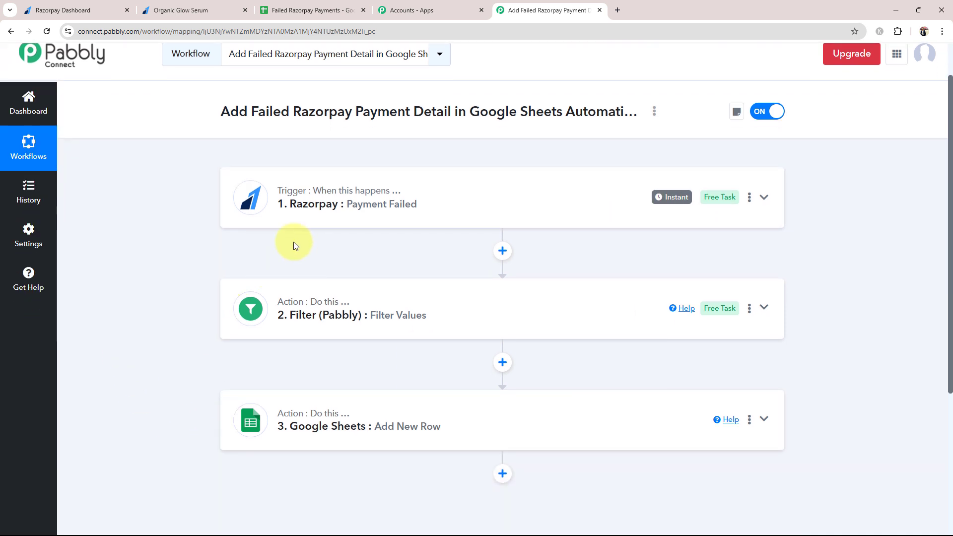